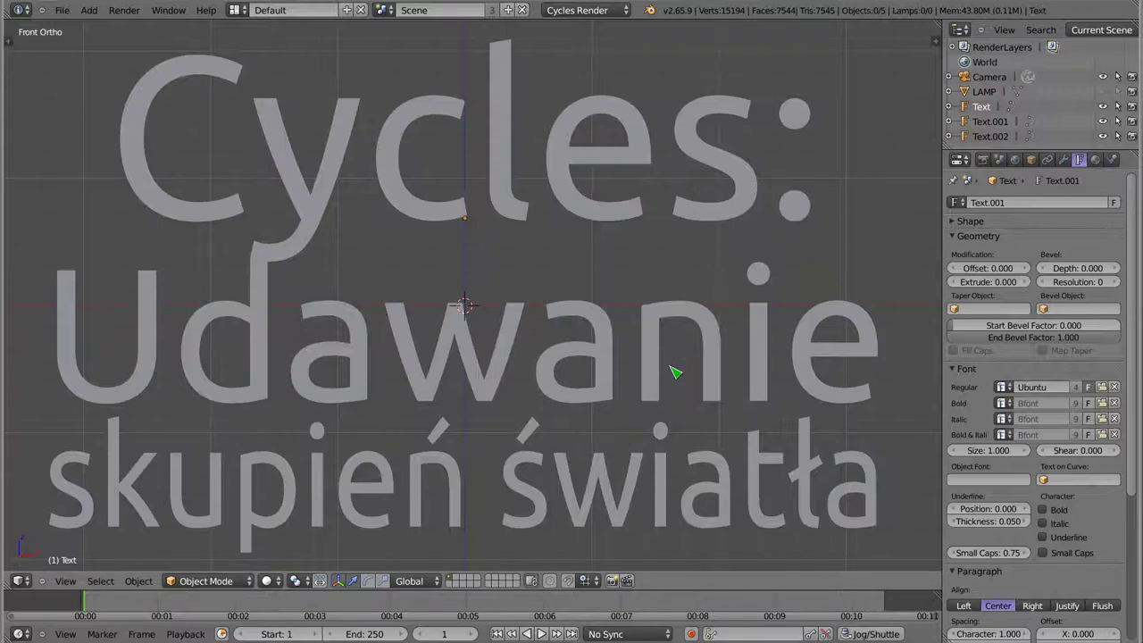
# - Delete the three title texts 'Udawanie', 'skupień światła' and 'Cycles:', leaving Camera and Lamp
pyautogui.rightClick(608, 351)
pyautogui.press('x')
pyautogui.click(608, 351)
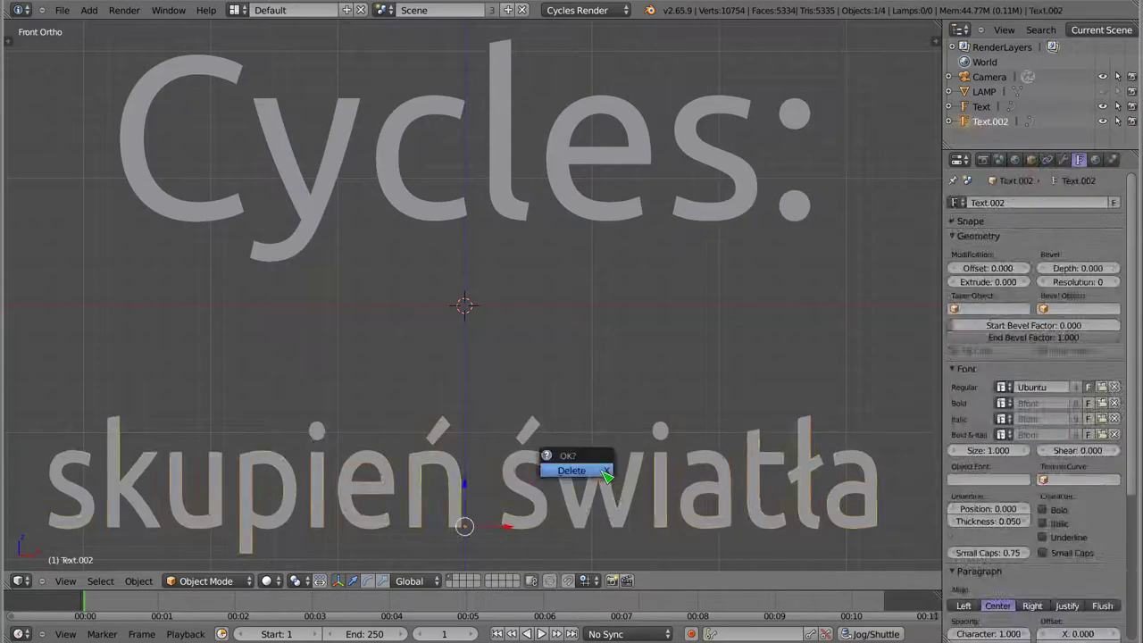
pyautogui.press('x')
pyautogui.click(603, 473)
pyautogui.rightClick(526, 222)
pyautogui.press('x')
pyautogui.click(524, 223)
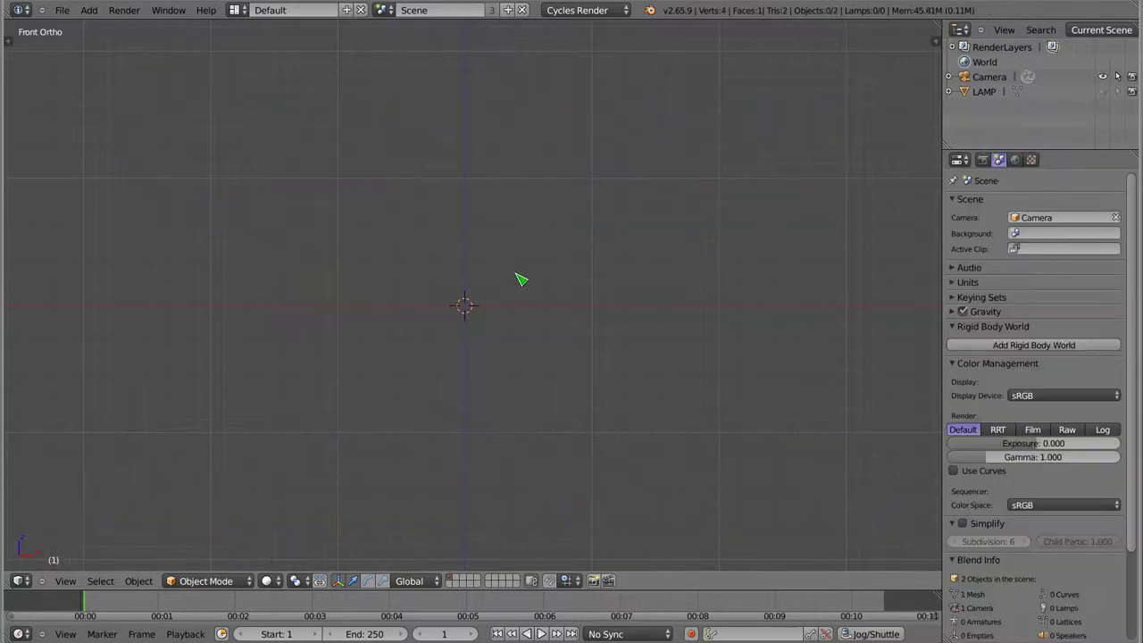
# - Add a plane and a monkey head, subdivided and smoothed with Ctrl+2
pyautogui.hotkey('shift', 'a')
pyautogui.click(440, 164)
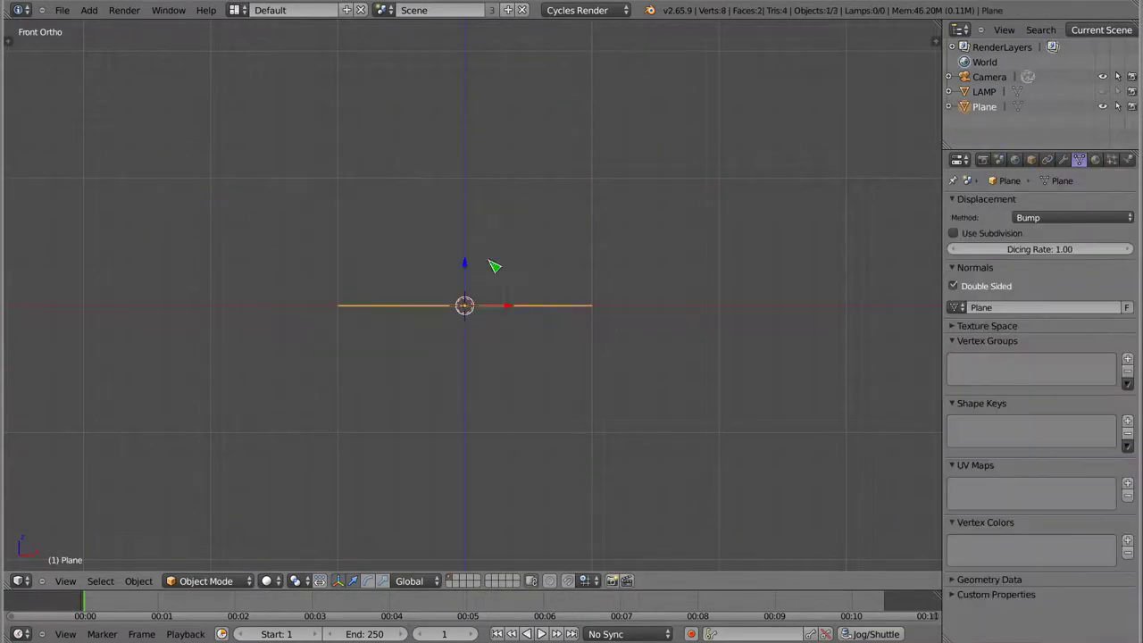
pyautogui.hotkey('shift', 'a')
pyautogui.click(536, 320)
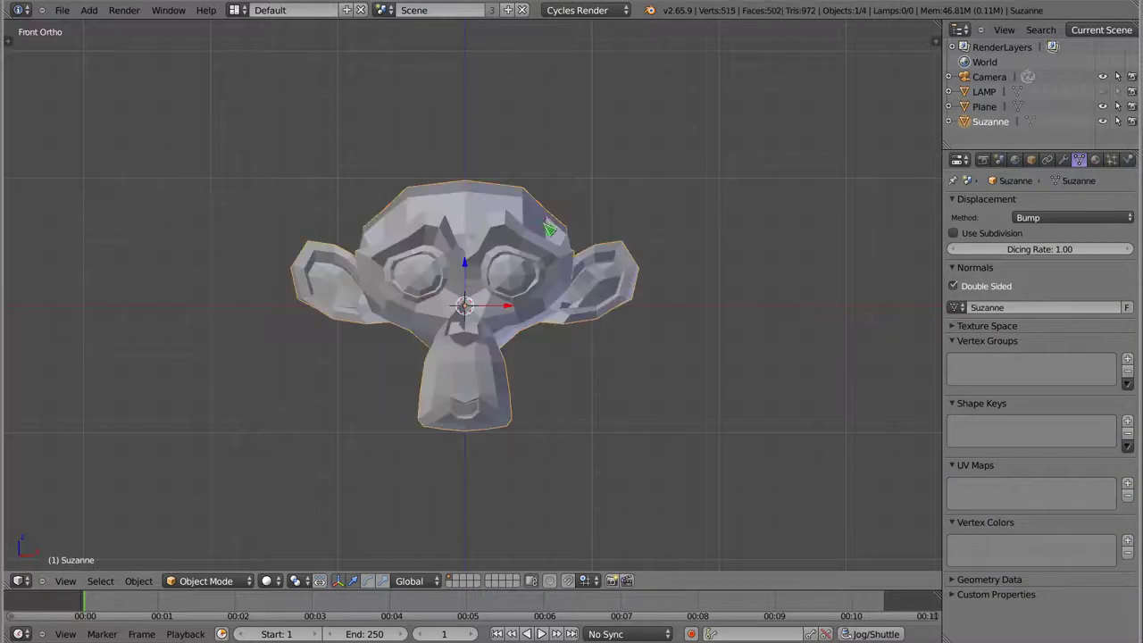
pyautogui.hotkey('ctrl', '2')
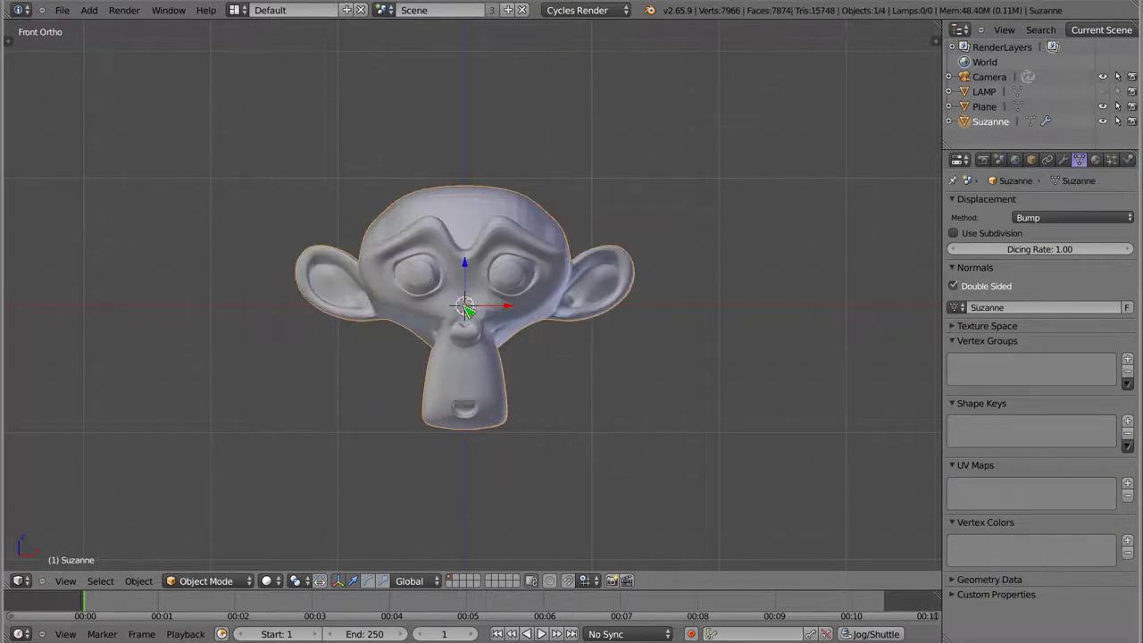
# - Raise, shrink and rotate the monkey above the plane, undoing the last transform
pyautogui.press('g')
pyautogui.press('z')
pyautogui.press('s')
pyautogui.click(600, 250)
pyautogui.press('r')
pyautogui.click(589, 264)
pyautogui.hotkey('ctrl', 'z')
# - Add a point lamp and move it high above the monkey
pyautogui.hotkey('shift', 'a')
pyautogui.moveTo(516, 400)
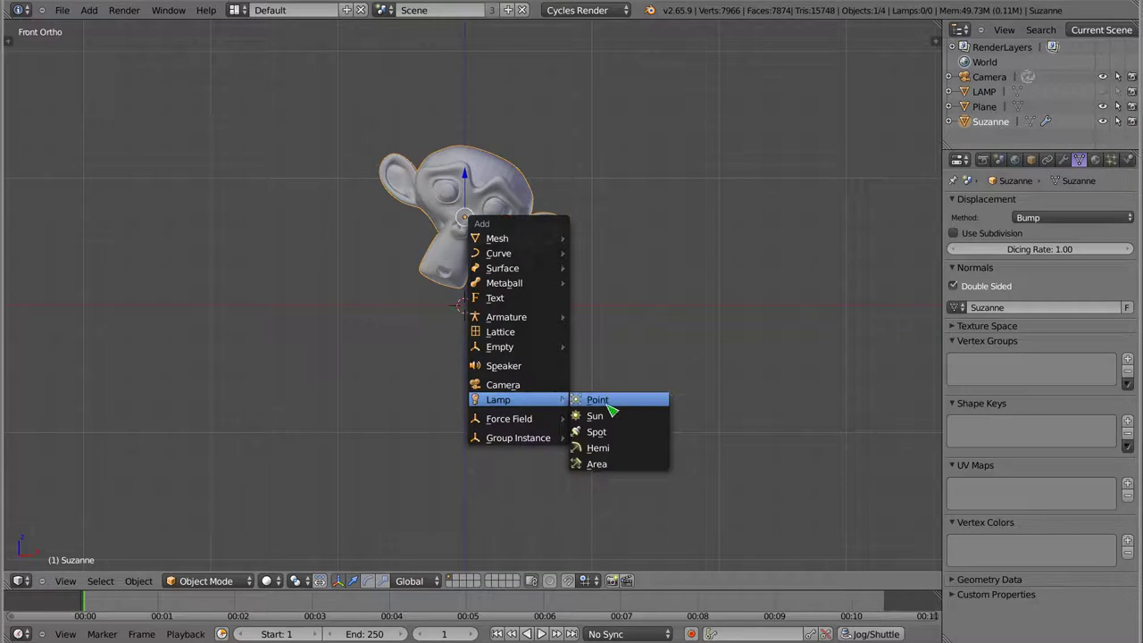
pyautogui.click(620, 408)
pyautogui.press('g')
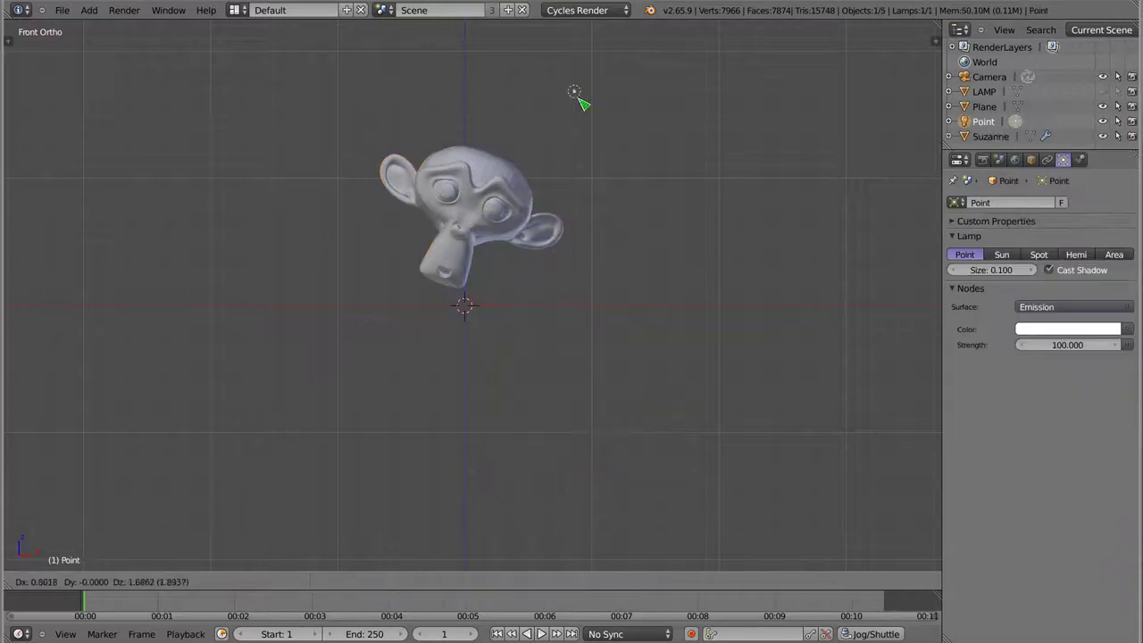
pyautogui.click(597, 76)
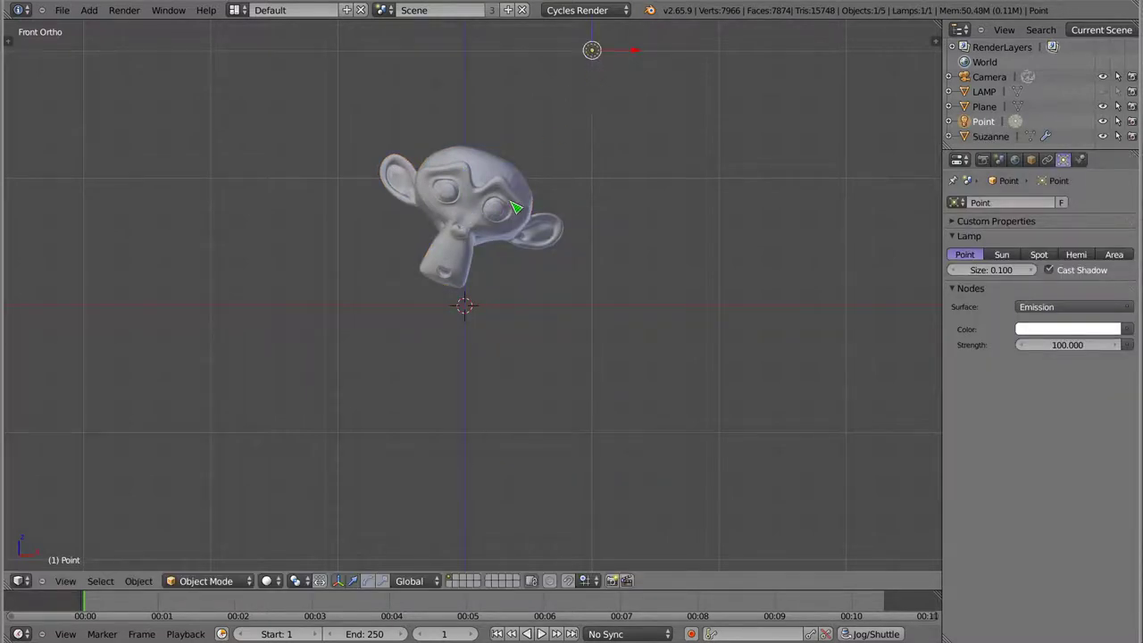
pyautogui.keyDown('shift'); pyautogui.moveTo(518, 204); pyautogui.dragTo(523, 395, button='middle'); pyautogui.keyUp('shift')
pyautogui.press('g')
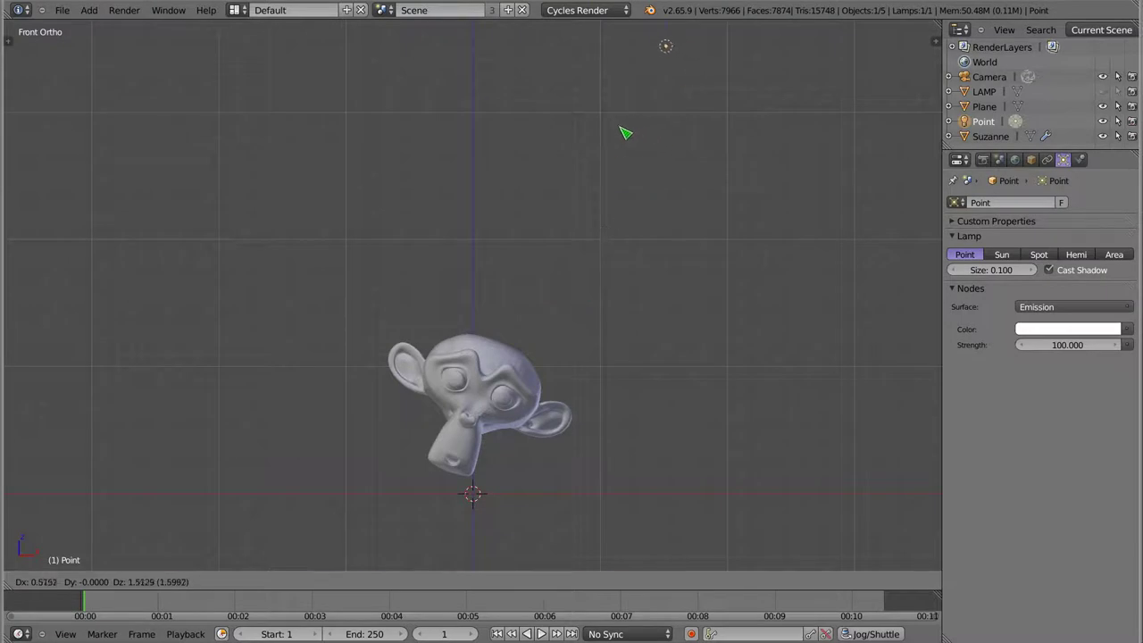
pyautogui.click(625, 132)
pyautogui.click(238, 11)
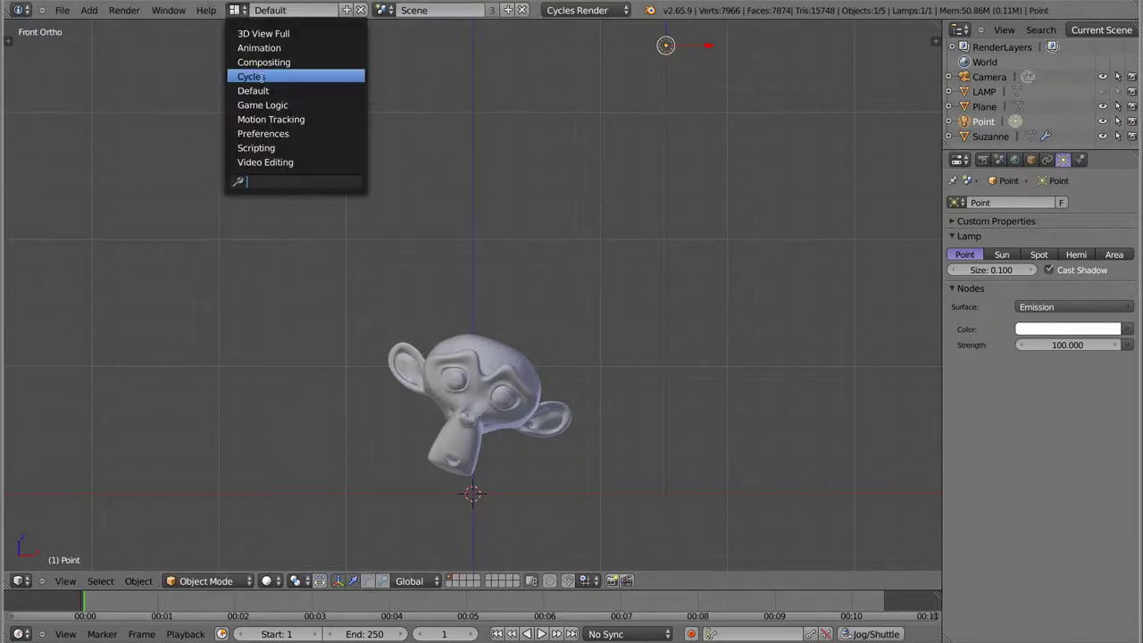
# - Switch to the Cycles screen layout and set viewport shading to Rendered
pyautogui.click(254, 76)
pyautogui.click(731, 279)
pyautogui.click(765, 263)
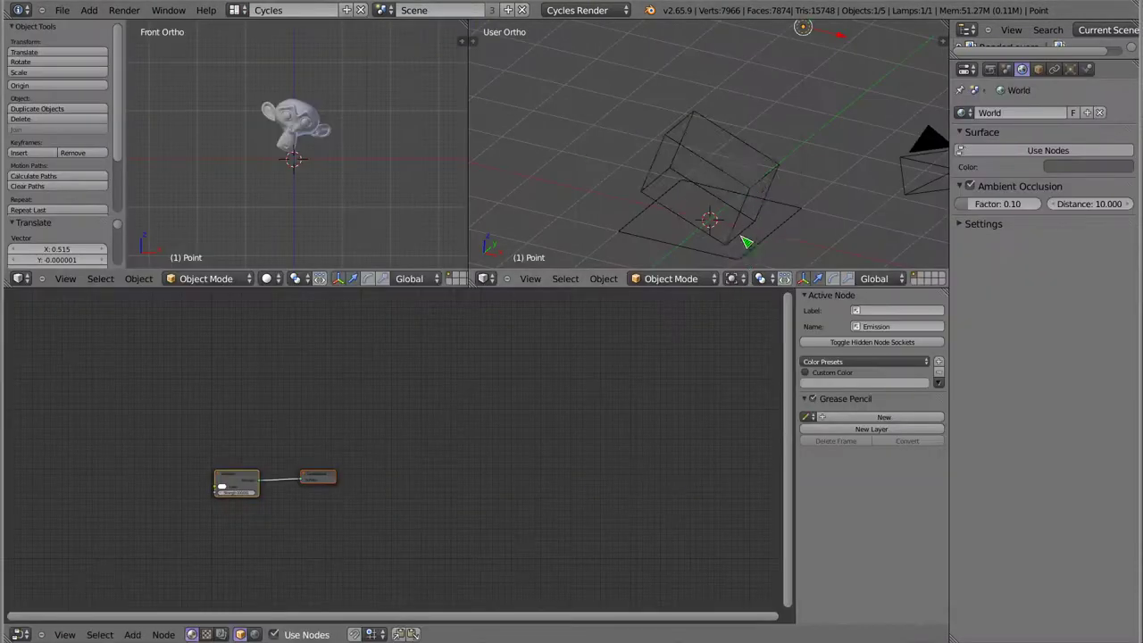
pyautogui.click(738, 280)
pyautogui.click(757, 188)
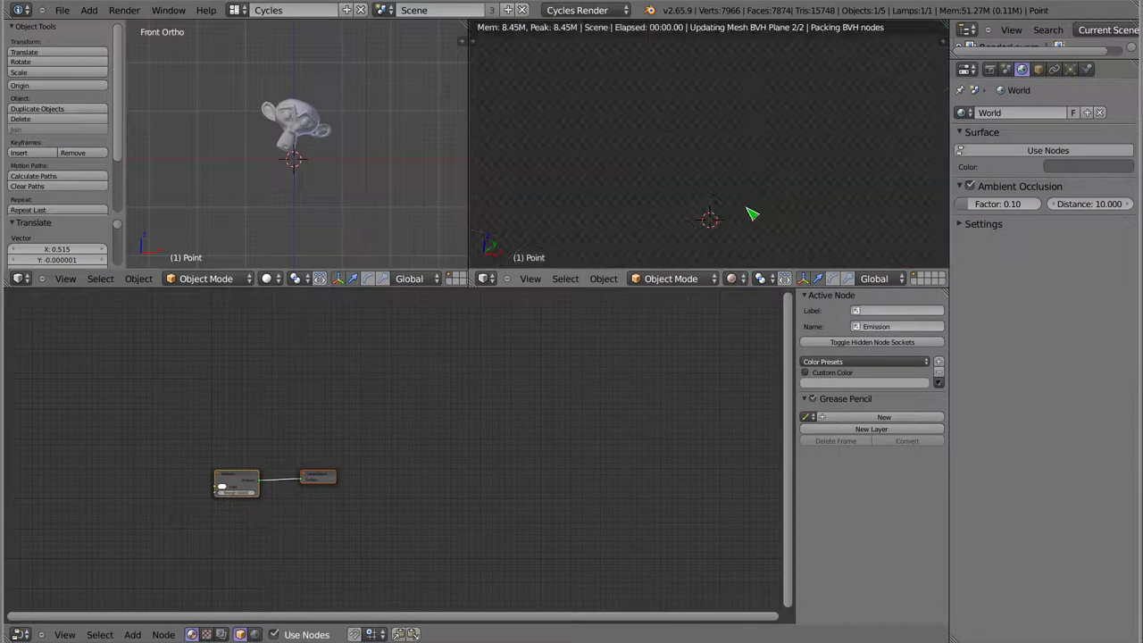
pyautogui.moveTo(763, 206)
pyautogui.mouseDown(button='middle')
pyautogui.moveTo(657, 215)
pyautogui.moveTo(676, 191)
pyautogui.mouseUp(button='middle')
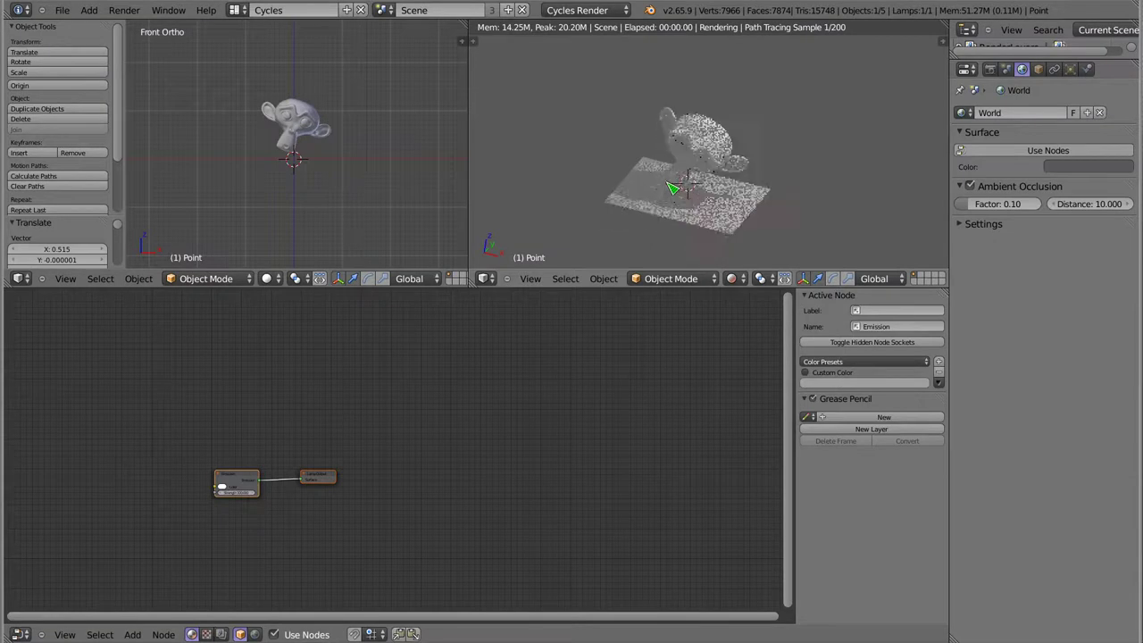
# - Scale the plane to 1.6692 and rotate Suzanne by 23.491°
pyautogui.rightClick(737, 211)
pyautogui.press('s')
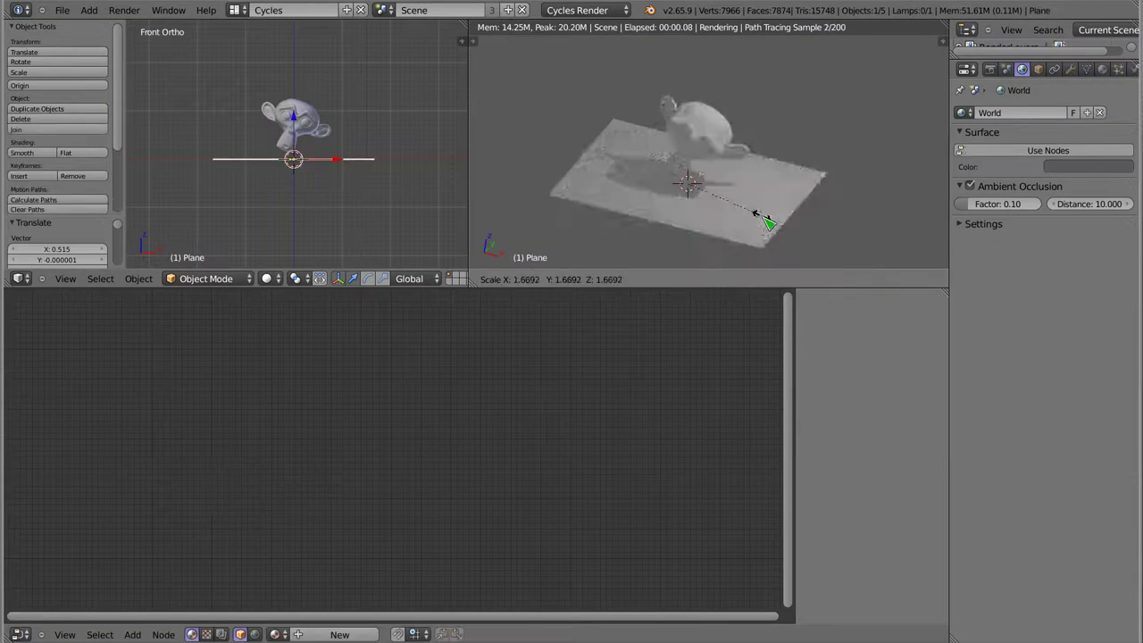
pyautogui.click(768, 220)
pyautogui.rightClick(714, 128)
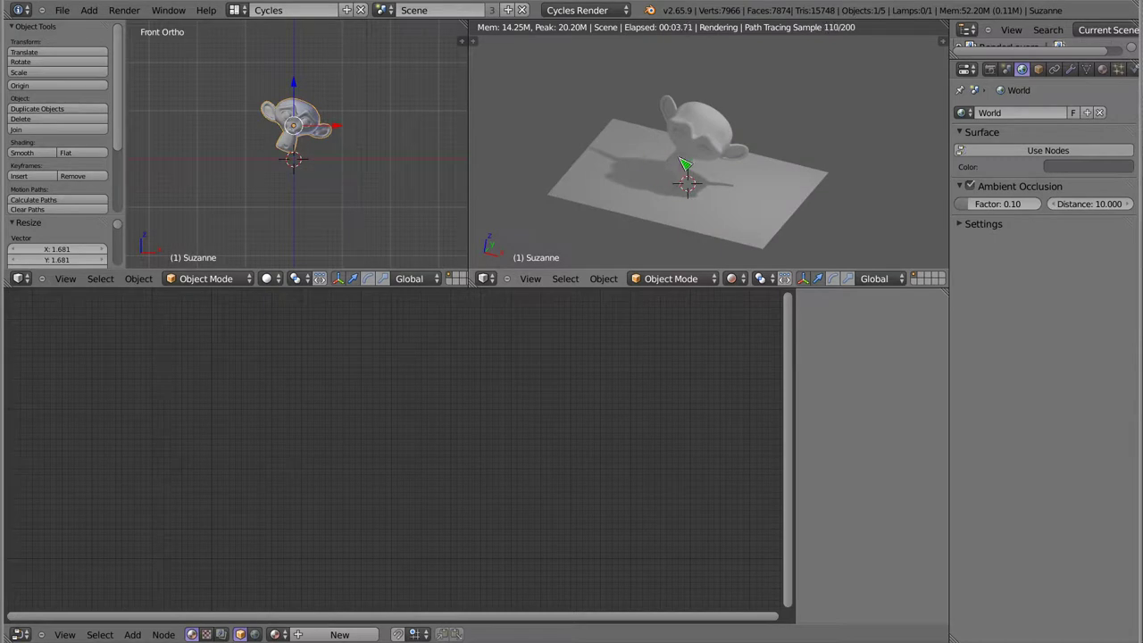
pyautogui.press('r')
pyautogui.click(850, 185)
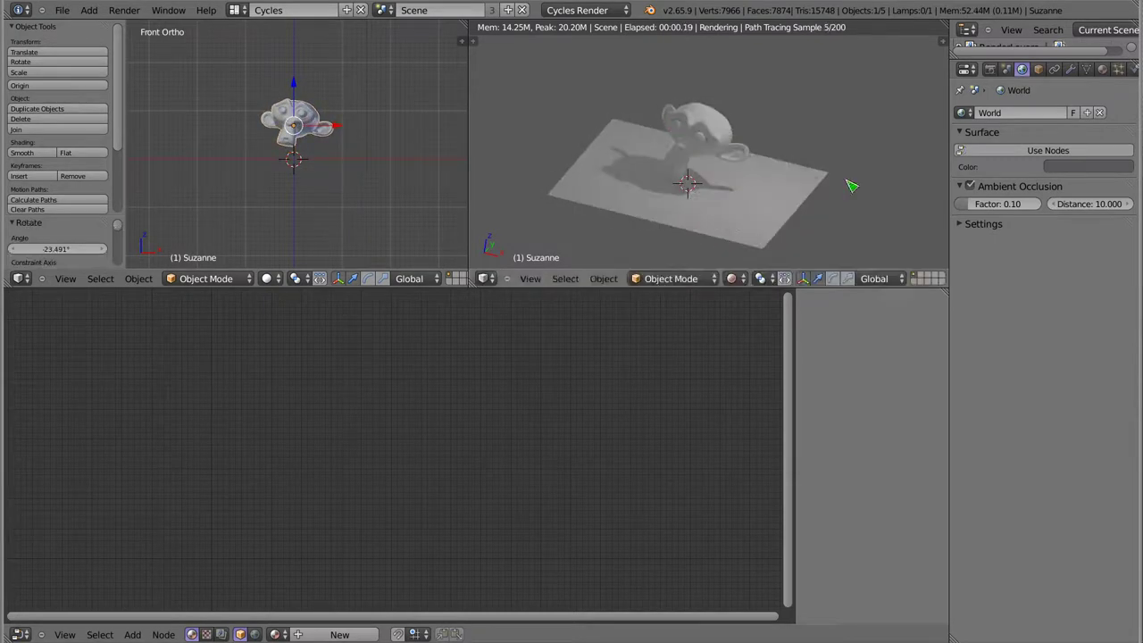
pyautogui.click(1102, 69)
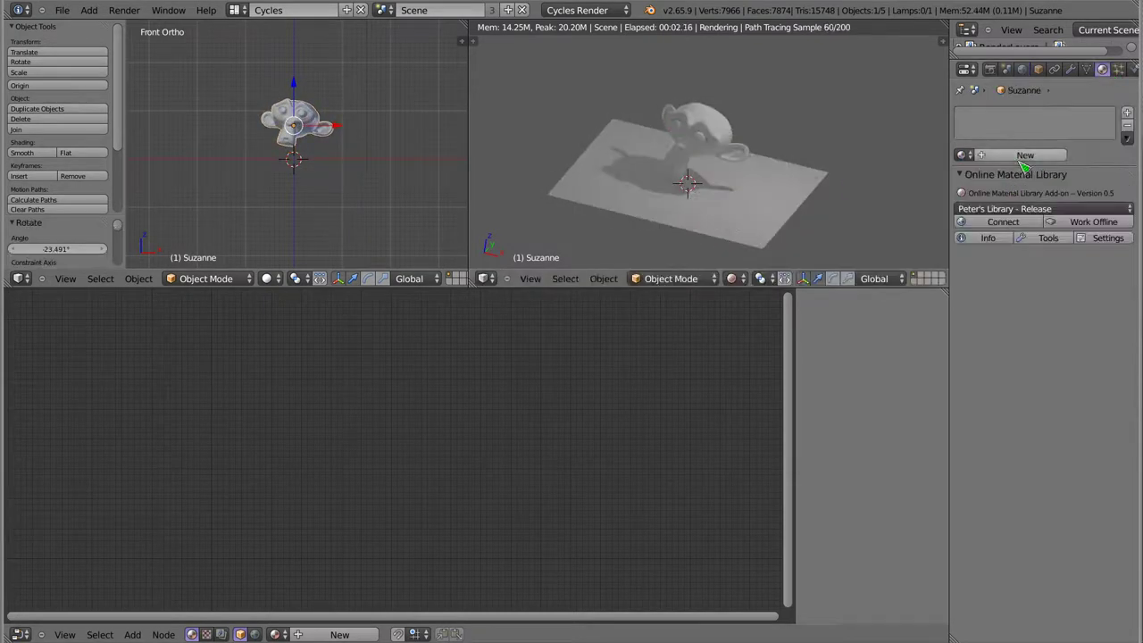
# - Give the monkey a new material with a Glass BSDF surface
pyautogui.click(961, 174)
pyautogui.click(1025, 155)
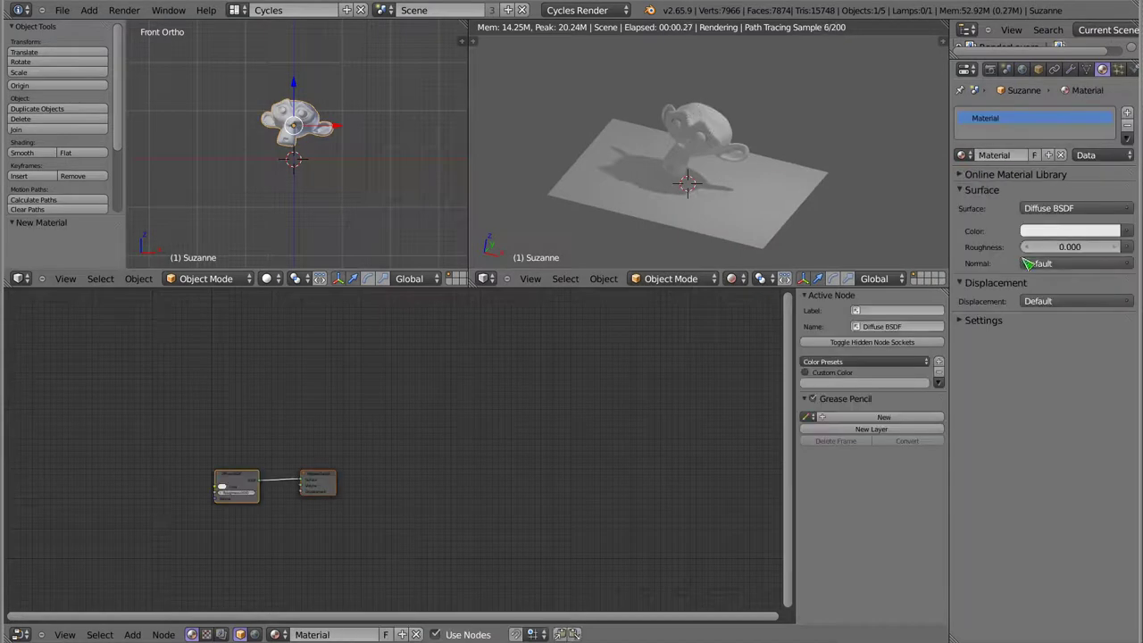
pyautogui.click(1053, 211)
pyautogui.click(964, 298)
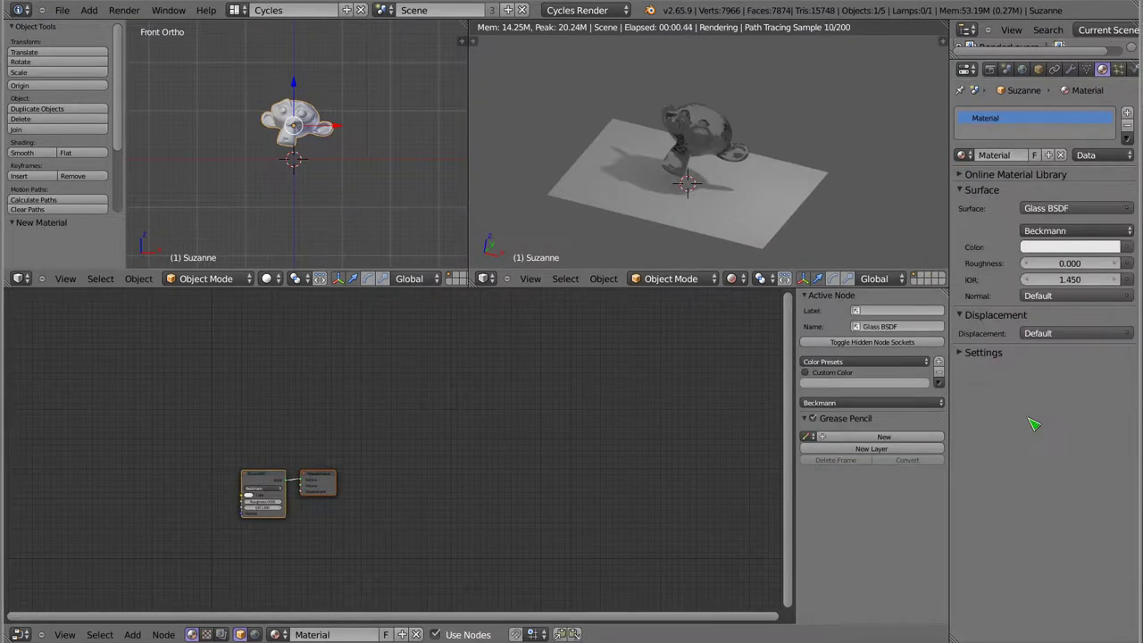
# - Give the plane a new material and set the monkey's shading to smooth
pyautogui.moveTo(719, 234); pyautogui.dragTo(714, 143, button='middle')
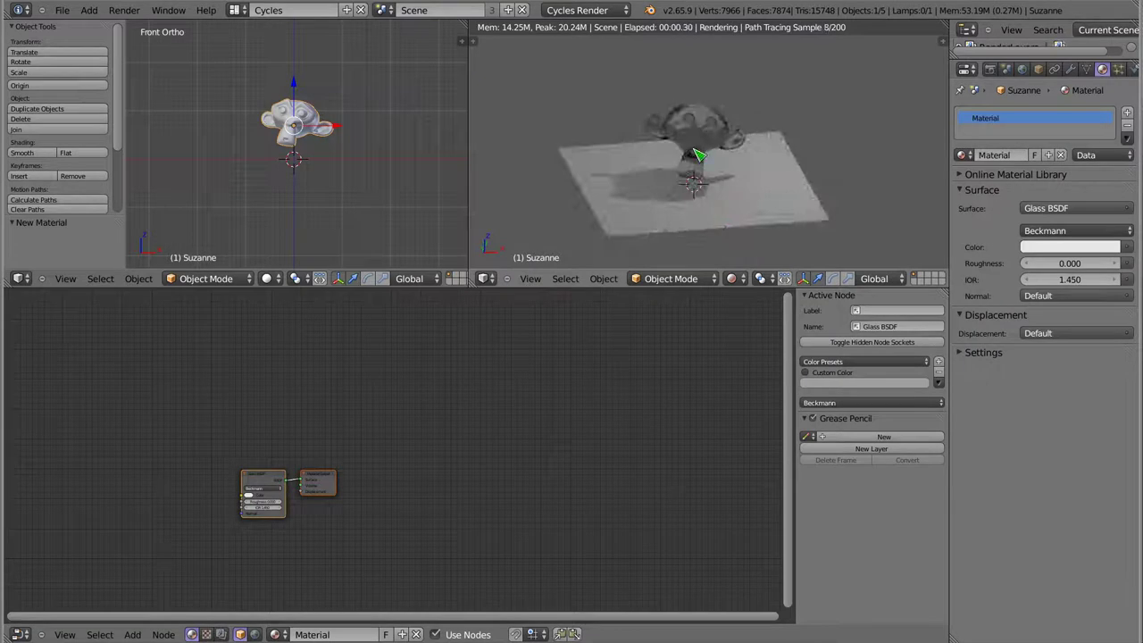
pyautogui.moveTo(632, 191); pyautogui.dragTo(673, 214, button='middle')
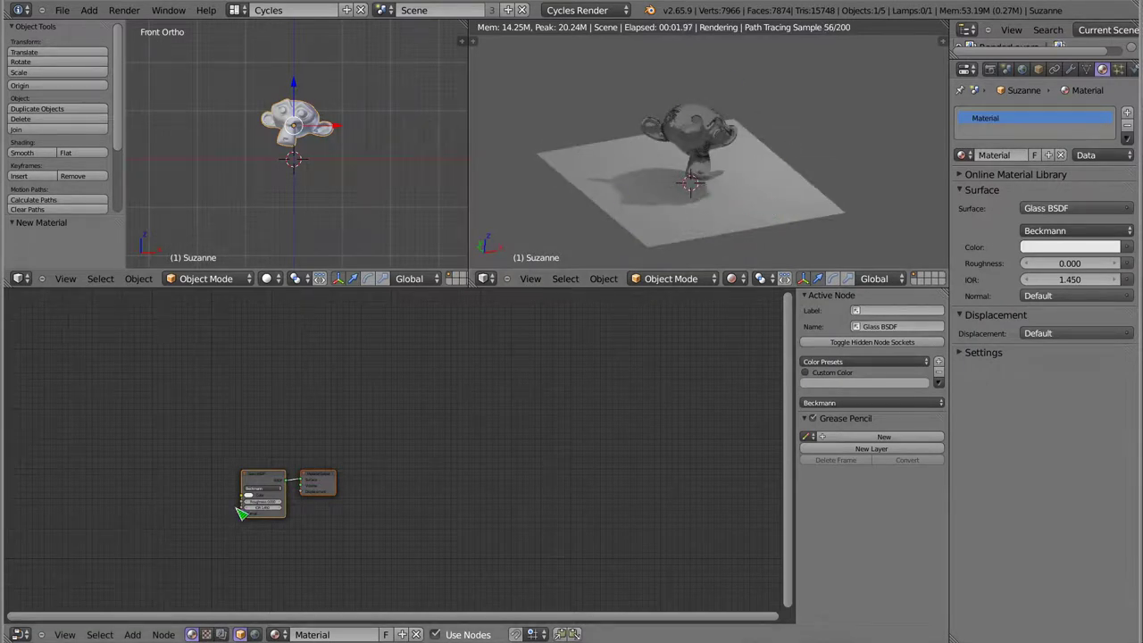
pyautogui.press('Home')
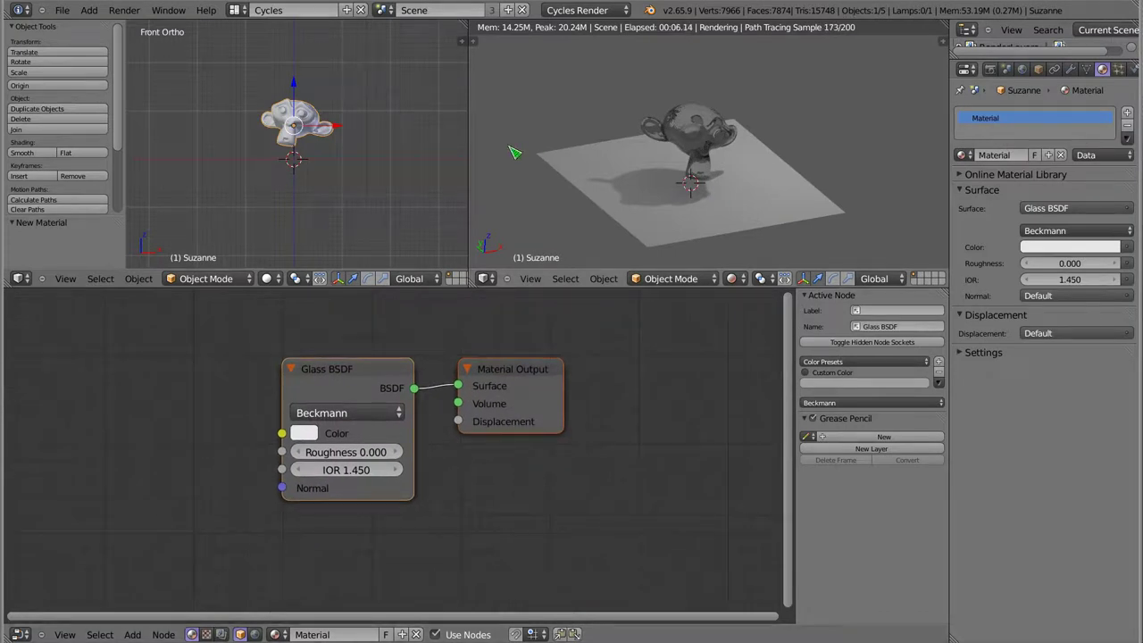
pyautogui.scroll(-2, 304, 143)
pyautogui.keyDown('shift'); pyautogui.moveTo(308, 120); pyautogui.dragTo(308, 165, button='middle'); pyautogui.keyUp('shift')
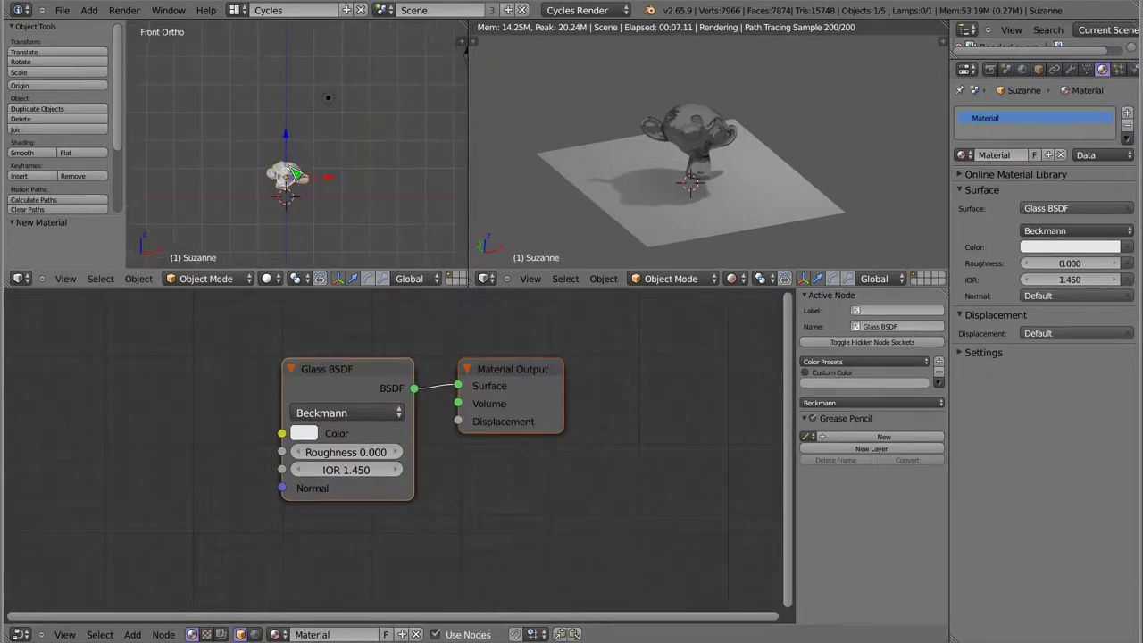
pyautogui.rightClick(331, 190)
pyautogui.click(1020, 153)
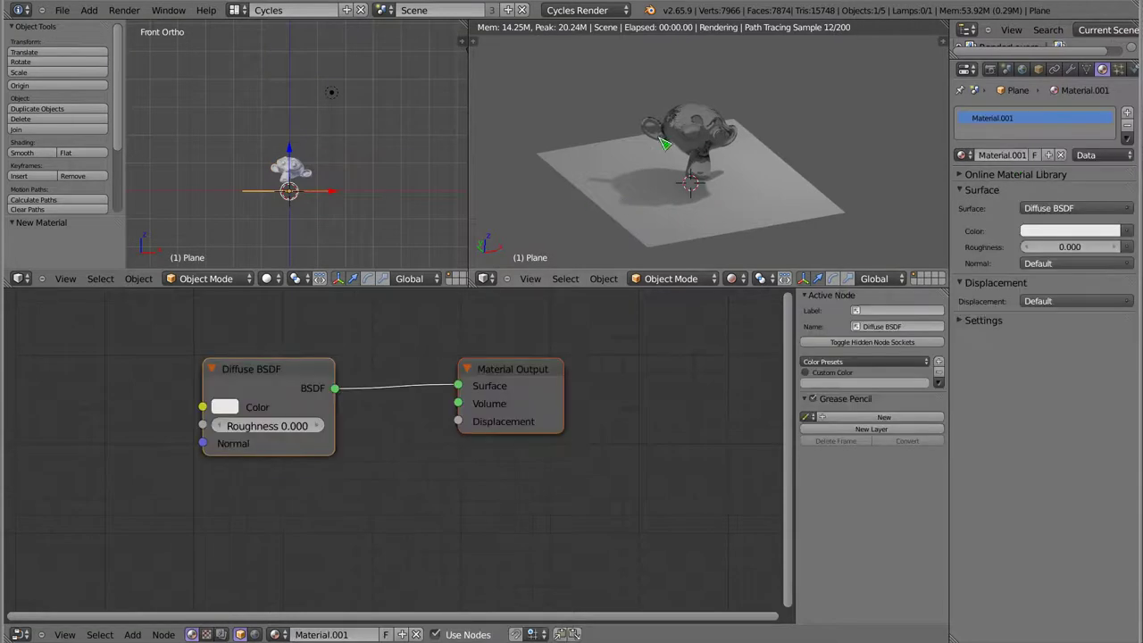
pyautogui.rightClick(698, 123)
pyautogui.click(27, 153)
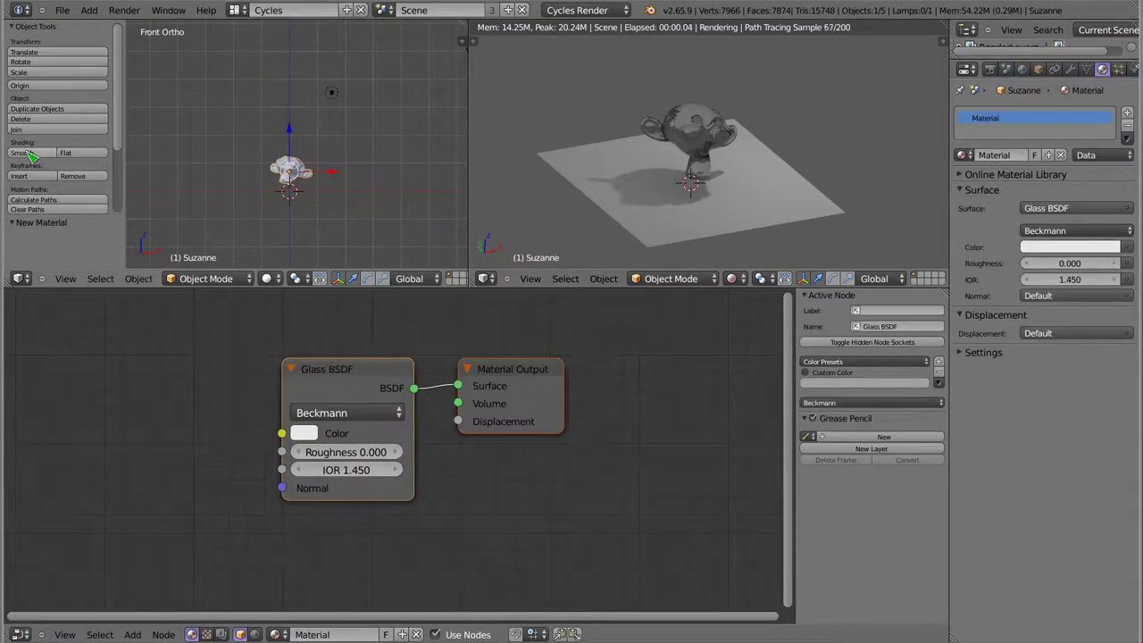
# - Set the Glass BSDF roughness to 0.100
pyautogui.click(399, 454)
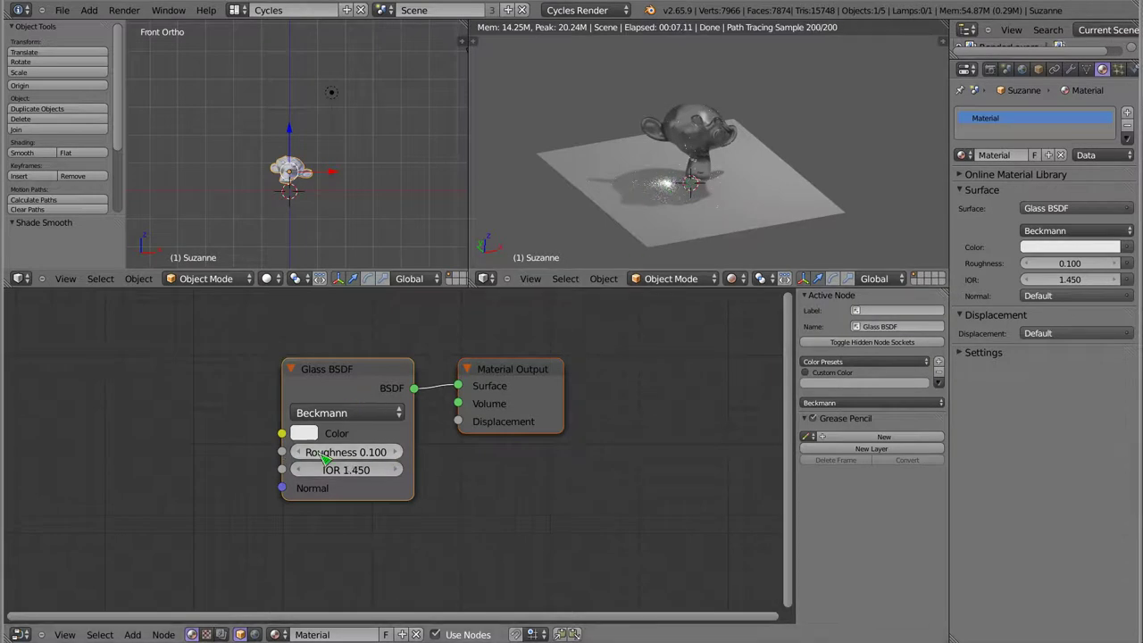
pyautogui.press('BackSpace')
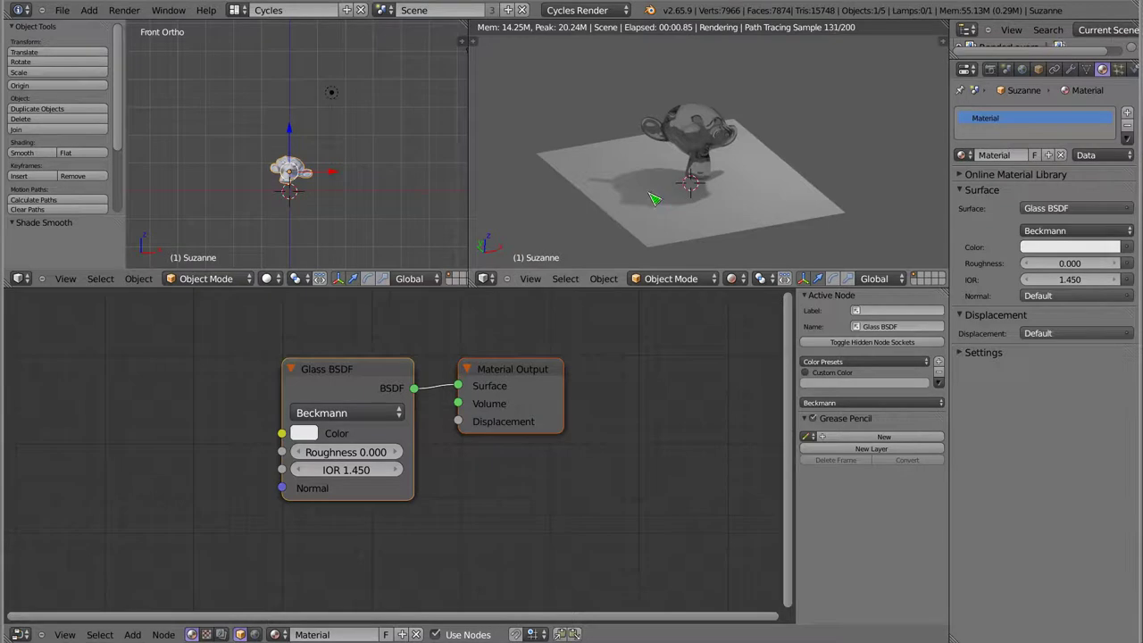
pyautogui.click(399, 453)
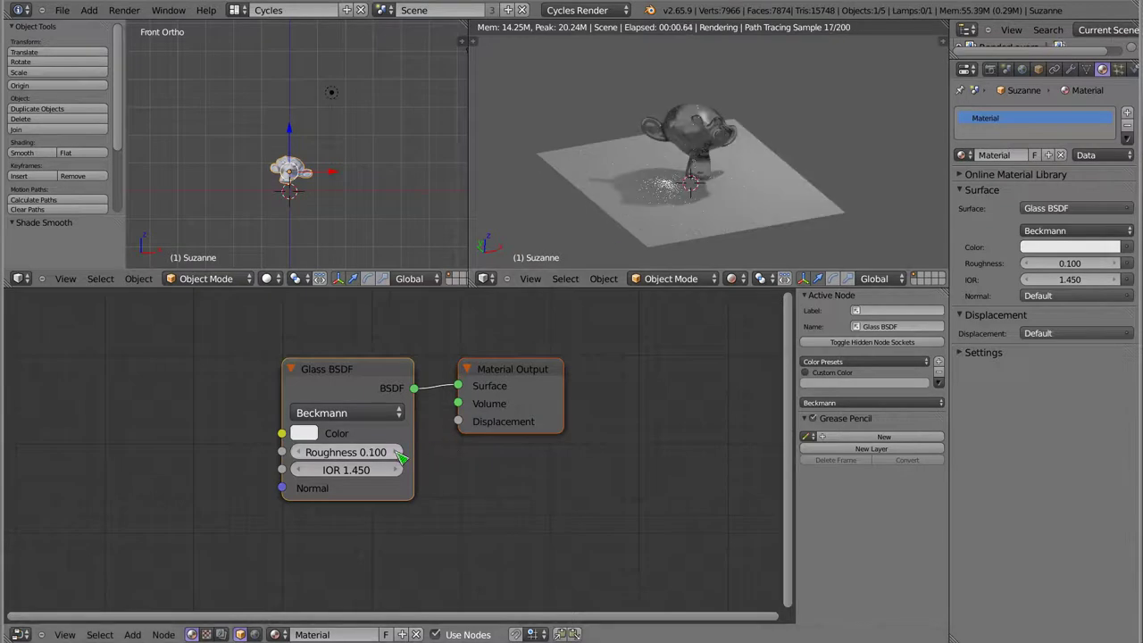
pyautogui.scroll(3, 679, 183)
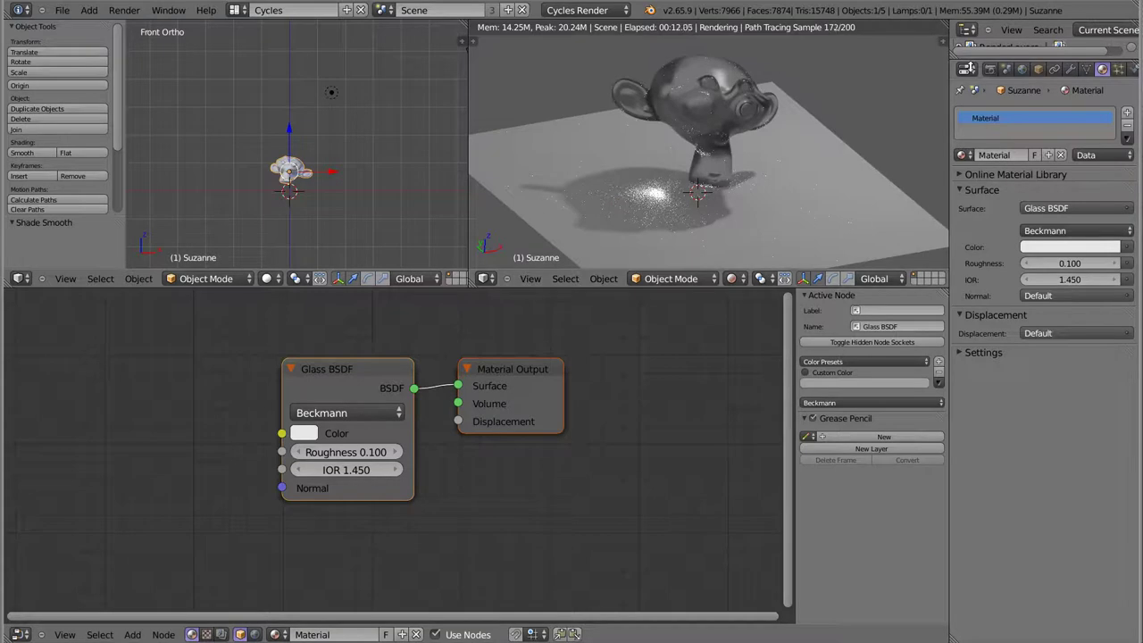
# - Set Light Paths to the Full Global Illumination preset and tick No Caustics
pyautogui.click(990, 70)
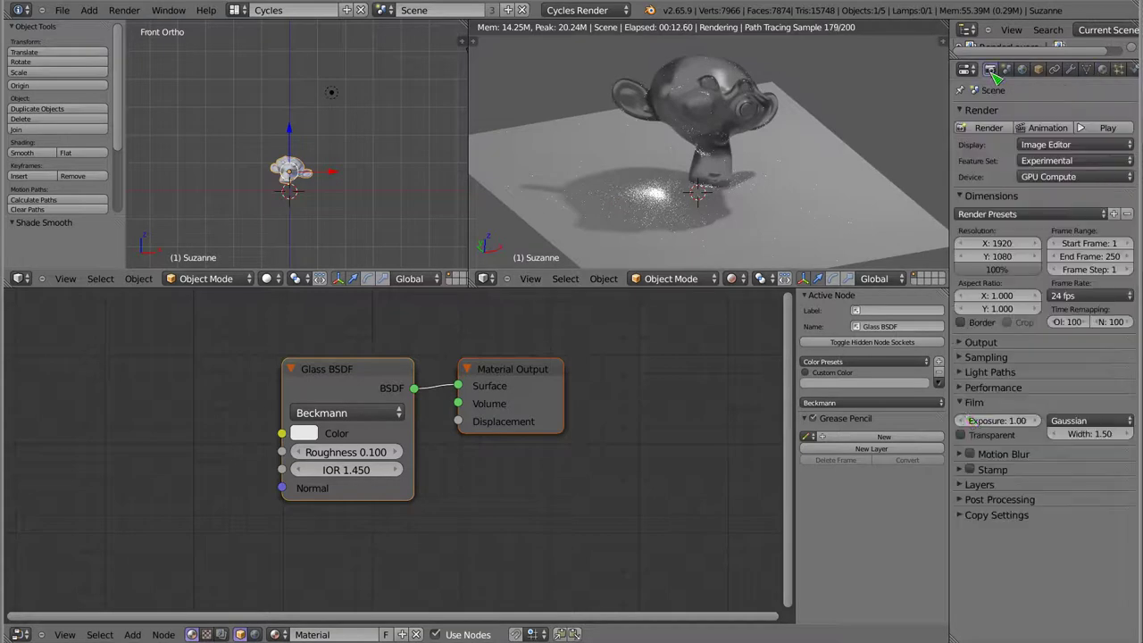
pyautogui.click(971, 357)
pyautogui.click(966, 429)
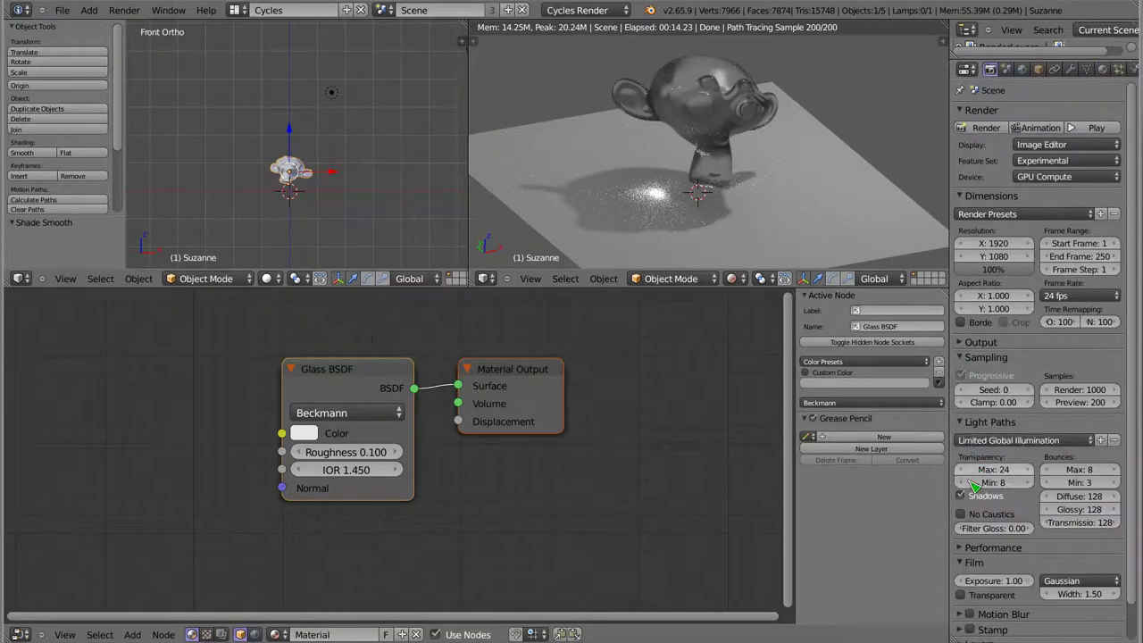
pyautogui.click(987, 441)
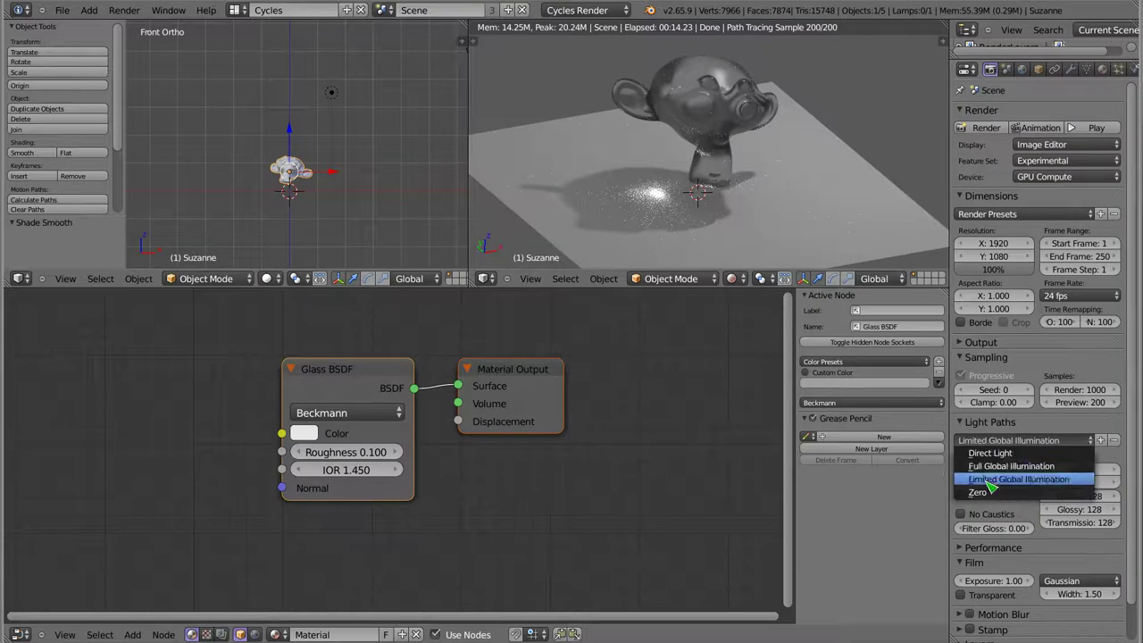
pyautogui.click(993, 466)
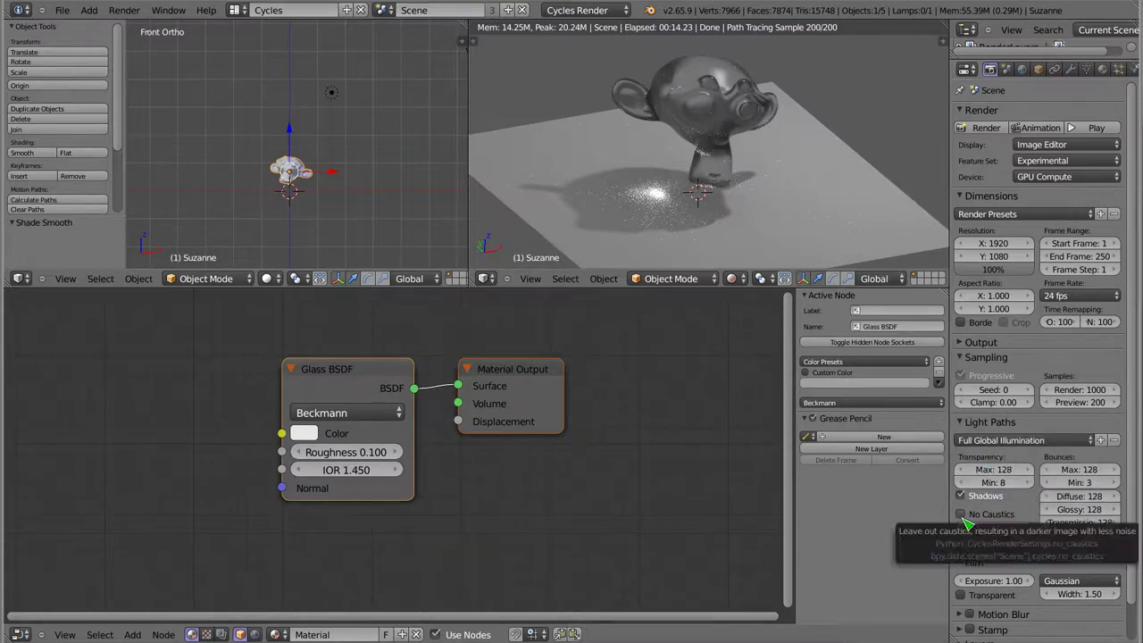
pyautogui.click(986, 440)
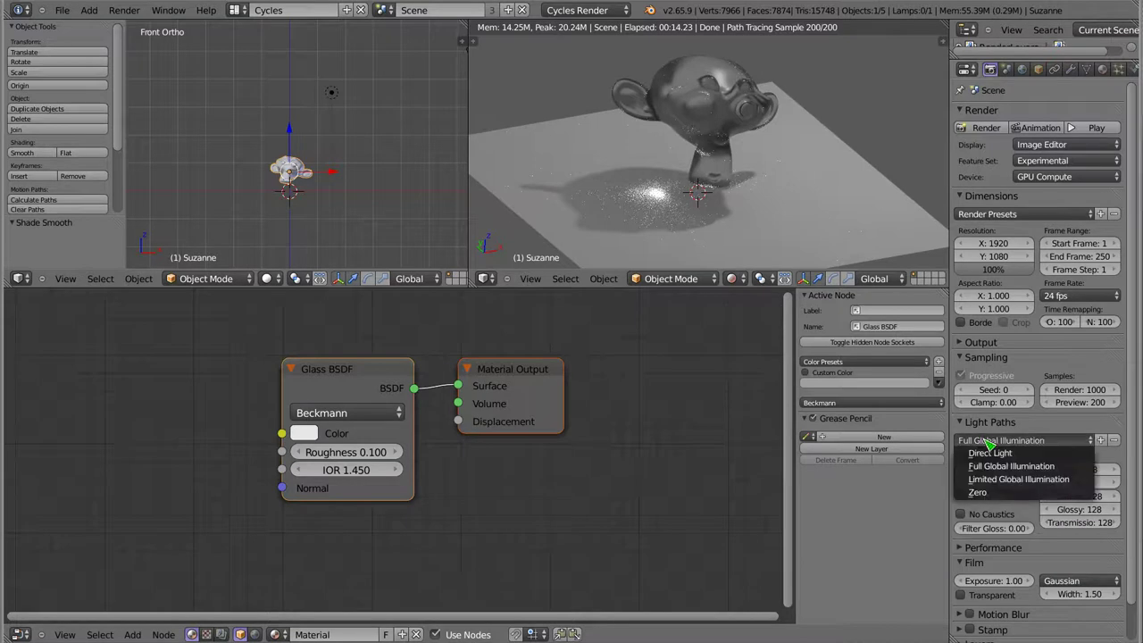
pyautogui.click(991, 479)
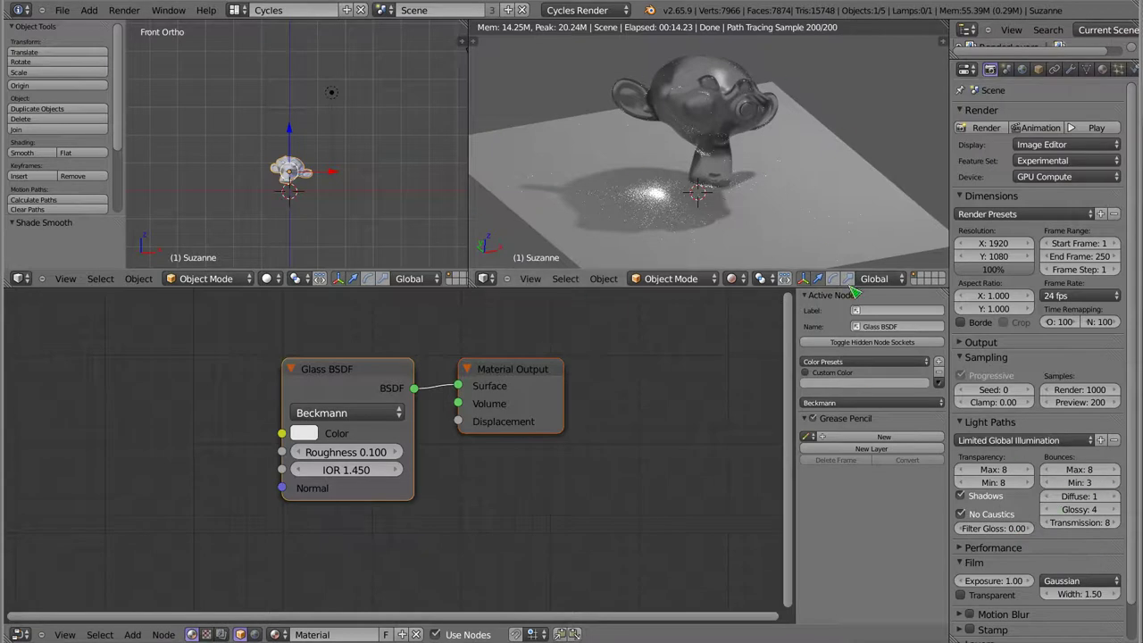
pyautogui.click(1025, 440)
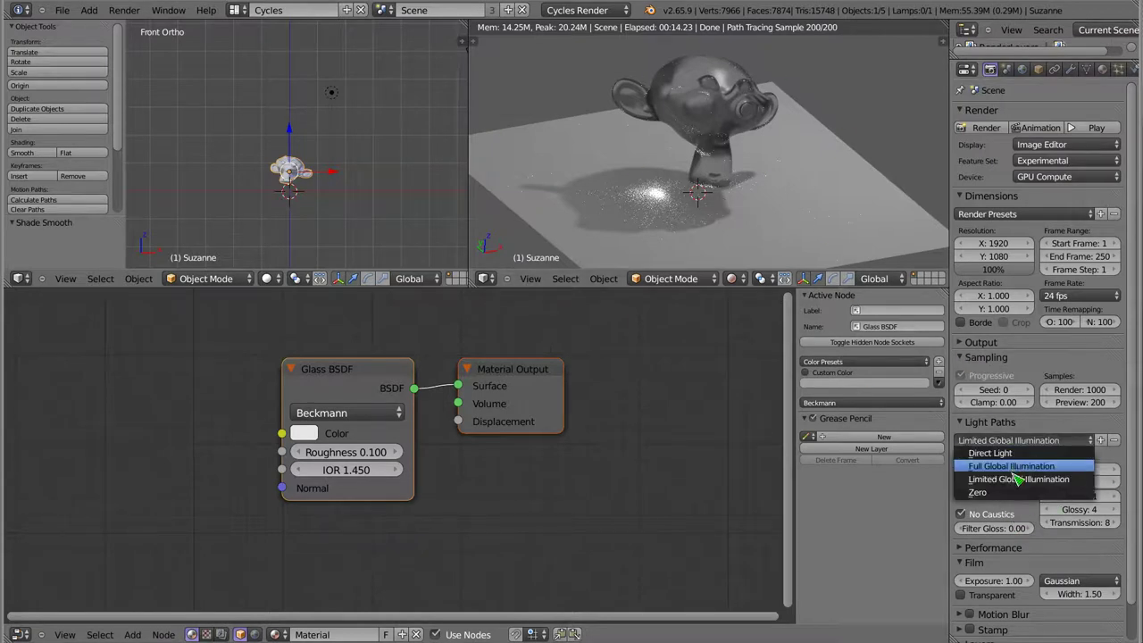
pyautogui.click(1005, 462)
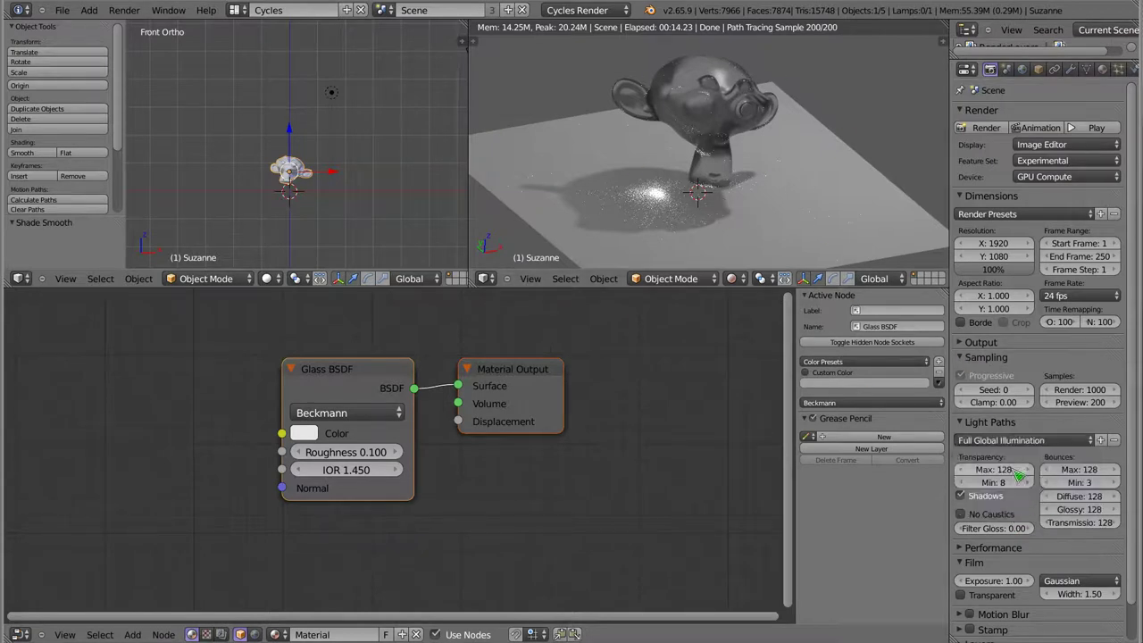
pyautogui.click(980, 516)
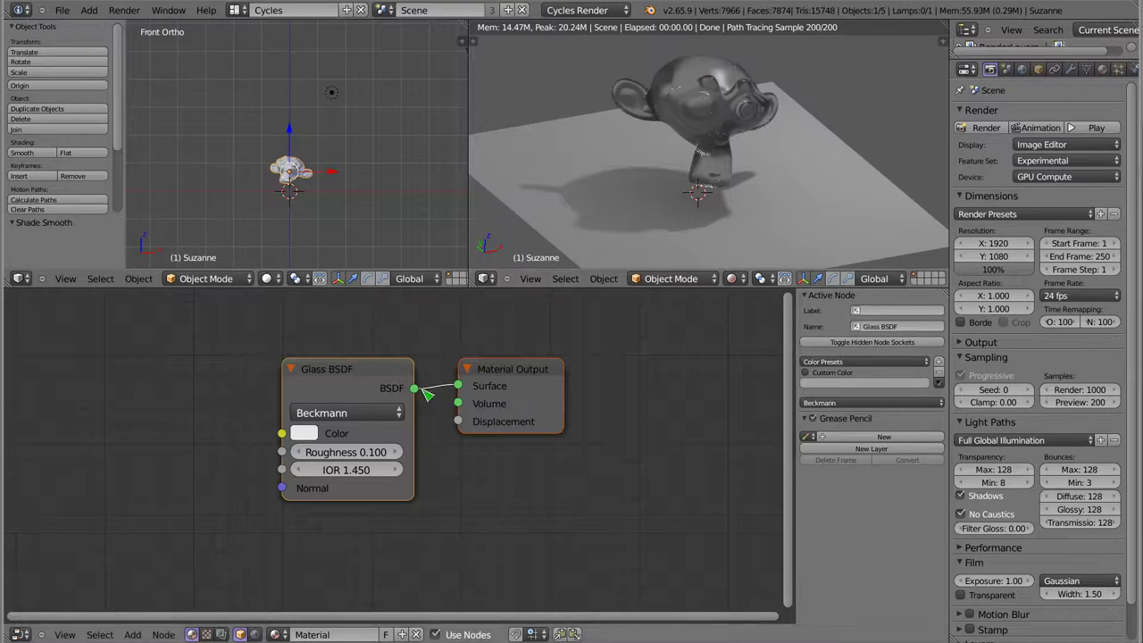
# - Shift the Glass BSDF node left and add a Geometry input node
pyautogui.scroll(-3, 420, 387)
pyautogui.moveTo(434, 388); pyautogui.dragTo(518, 340, button='middle')
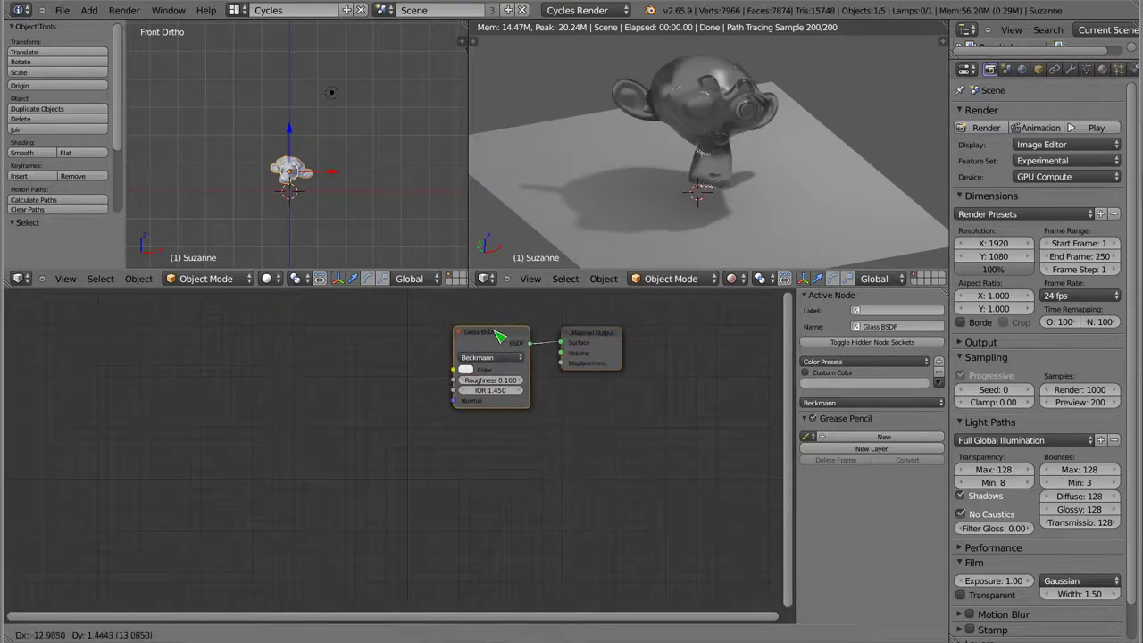
pyautogui.moveTo(520, 341); pyautogui.dragTo(496, 340)
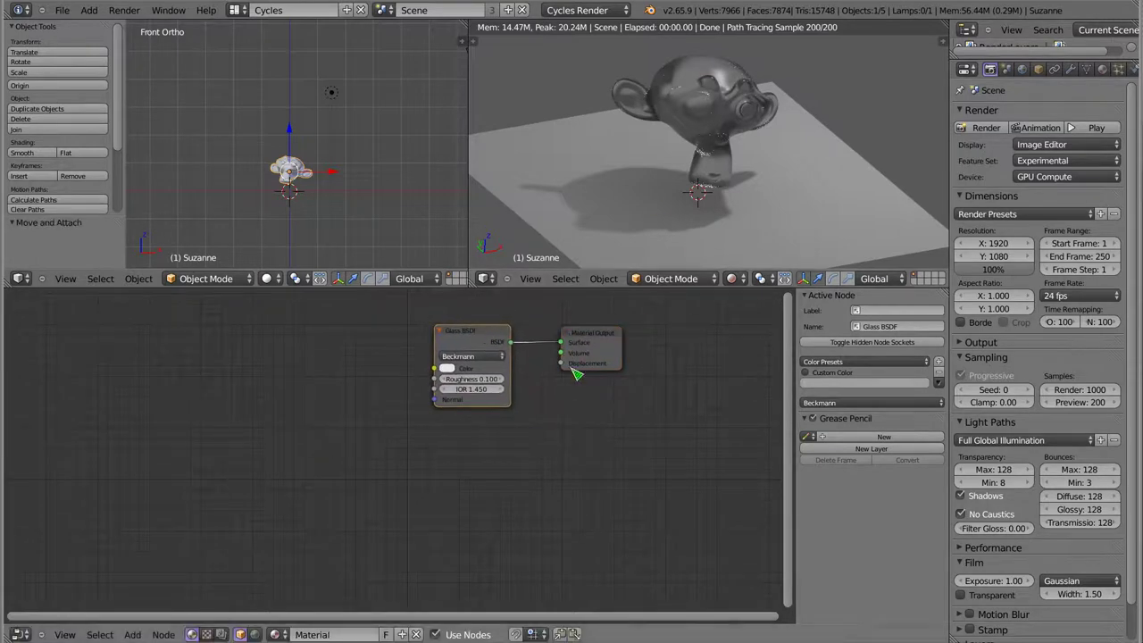
pyautogui.hotkey('shift', 'a')
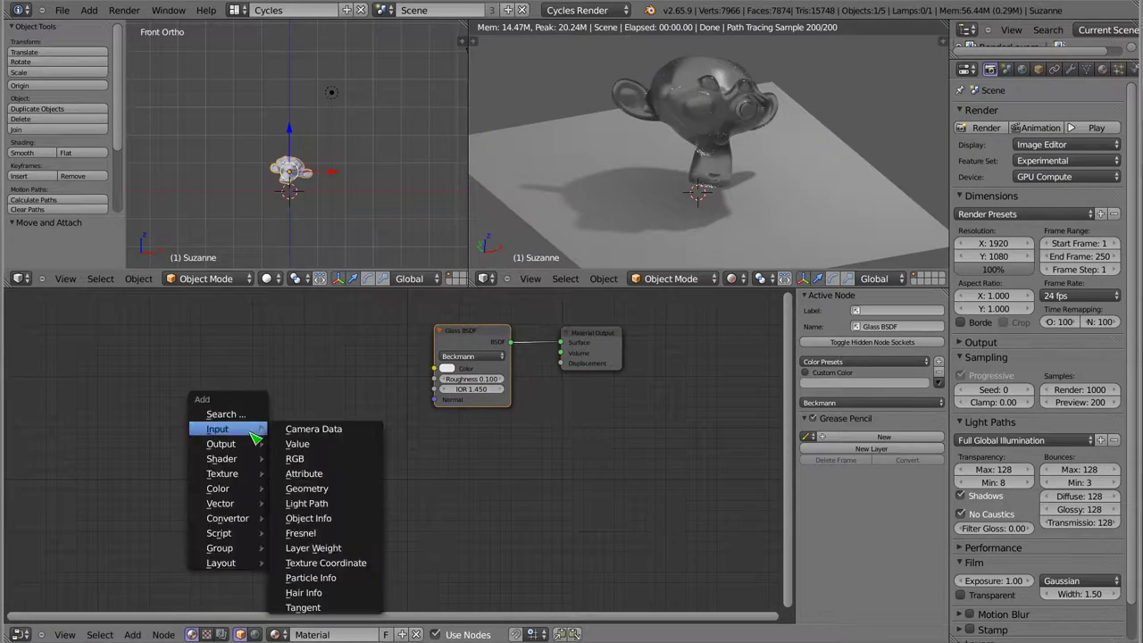
pyautogui.click(337, 490)
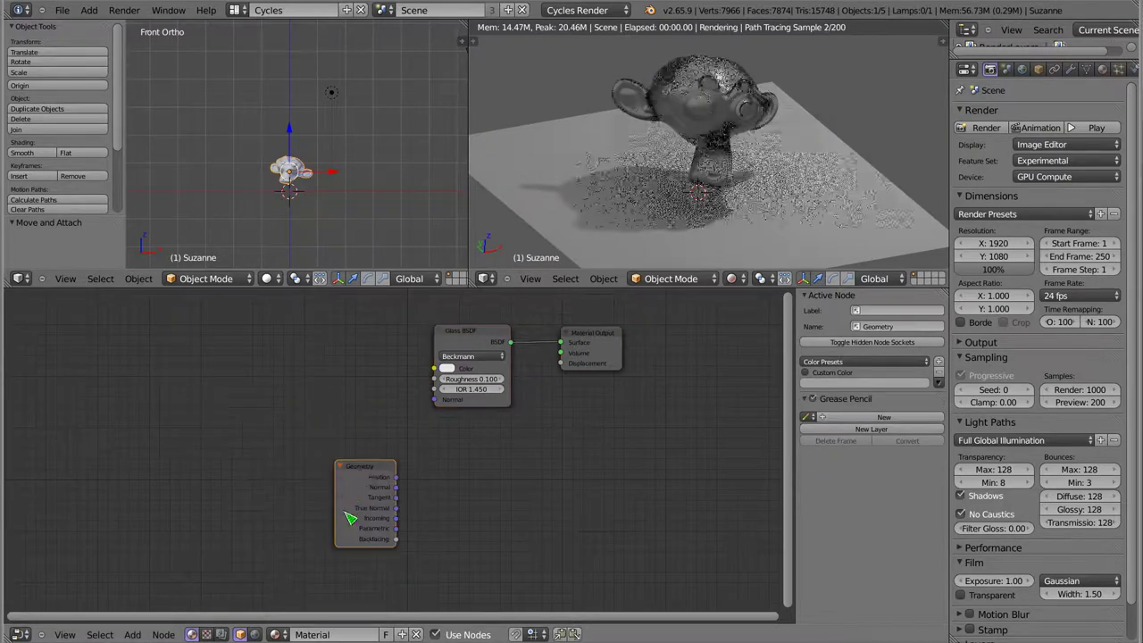
pyautogui.scroll(2, 375, 536)
pyautogui.scroll(2, 384, 546)
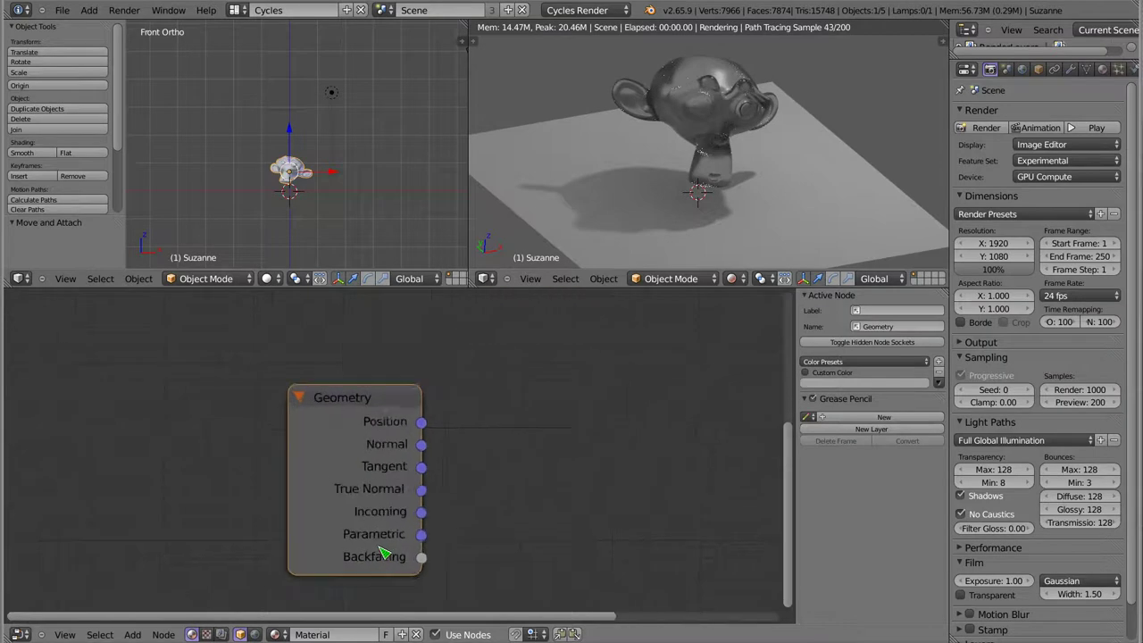
pyautogui.moveTo(504, 509); pyautogui.dragTo(339, 472, button='middle')
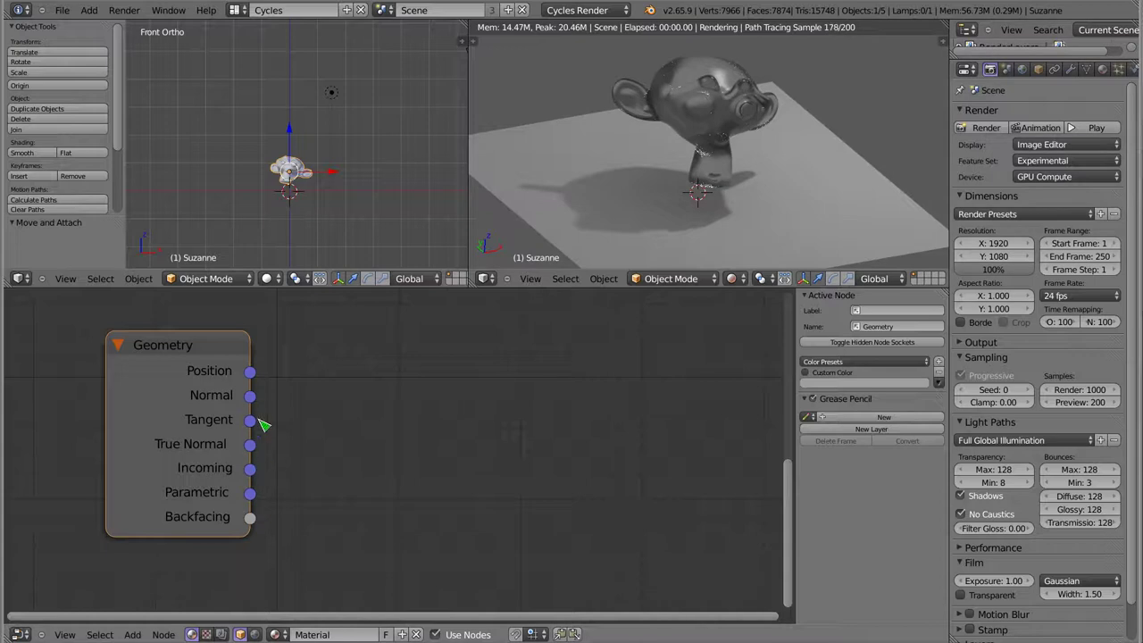
# - Add a Dot Product Vector Math node fed by Geometry Normal and Incoming
pyautogui.hotkey('shift', 'a')
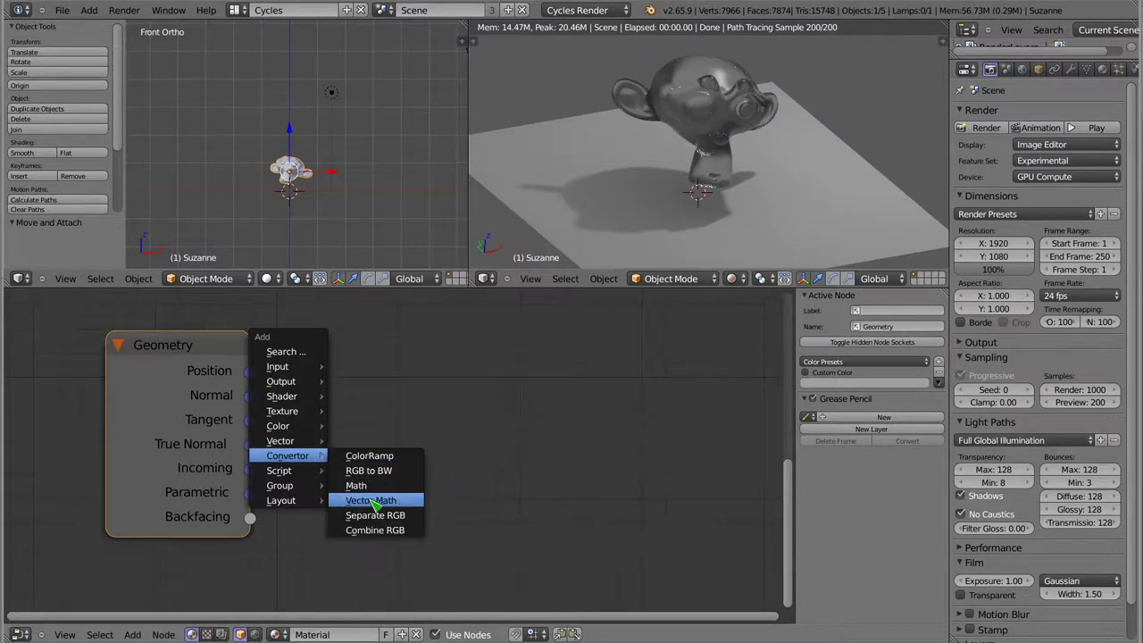
pyautogui.click(370, 500)
pyautogui.click(408, 425)
pyautogui.click(406, 424)
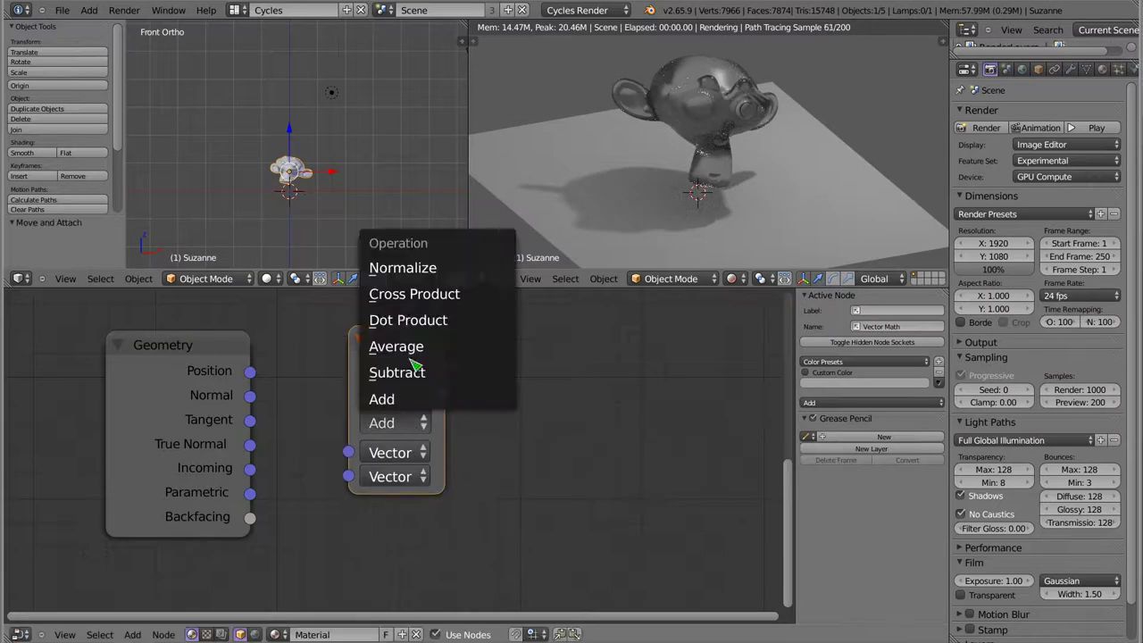
pyautogui.click(408, 320)
pyautogui.moveTo(250, 396); pyautogui.dragTo(345, 451)
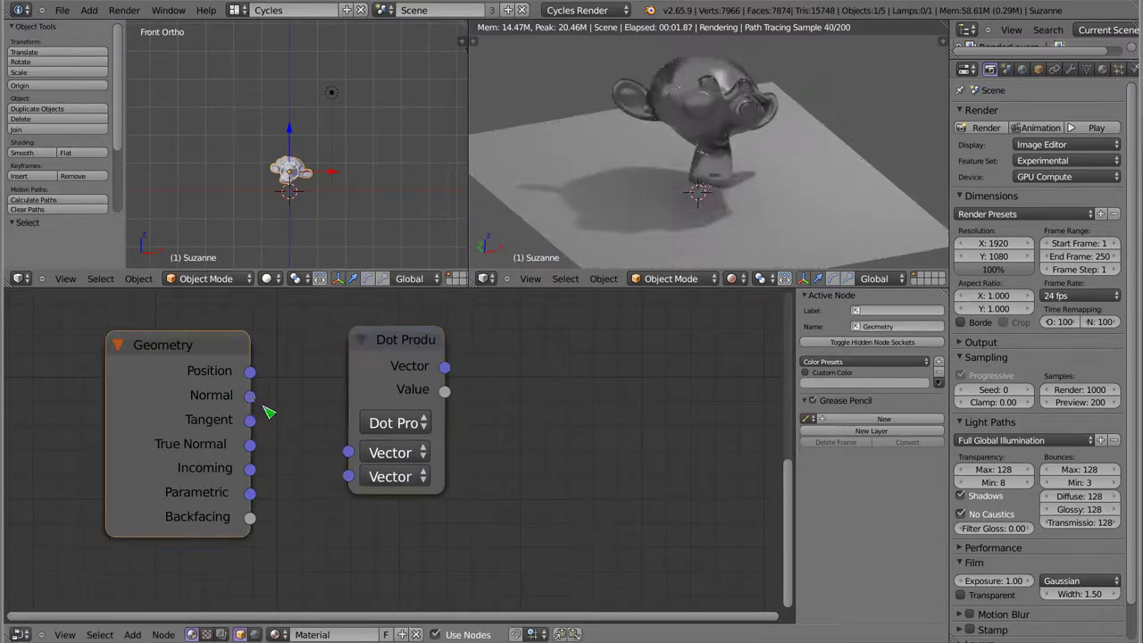
pyautogui.moveTo(250, 468); pyautogui.dragTo(349, 476)
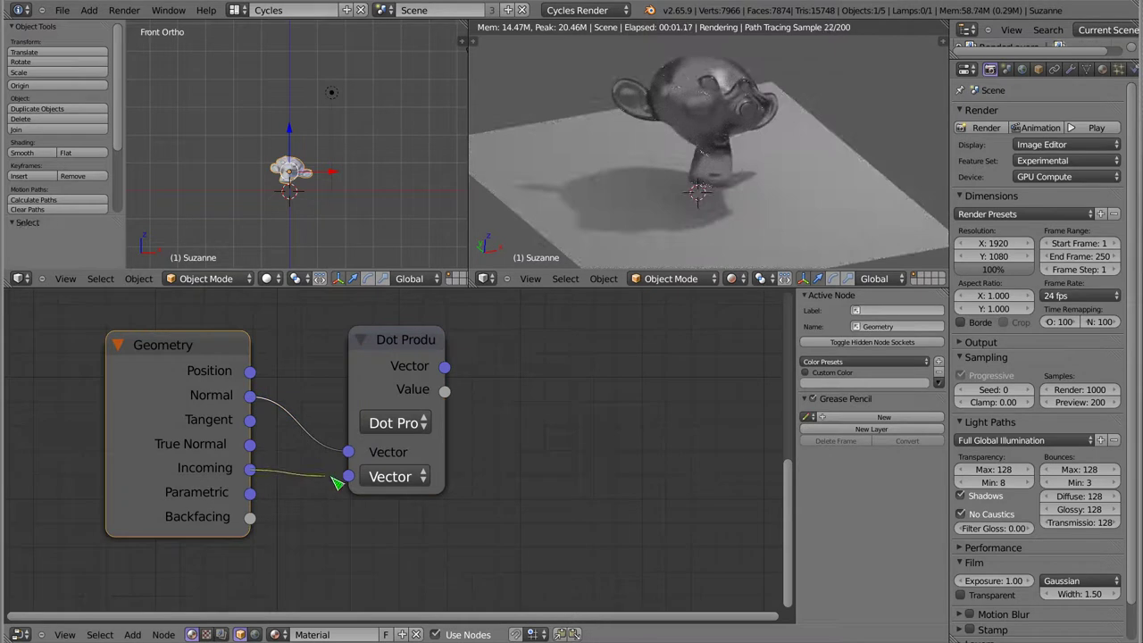
pyautogui.moveTo(404, 351); pyautogui.dragTo(349, 372)
pyautogui.moveTo(404, 438); pyautogui.dragTo(320, 455, button='middle')
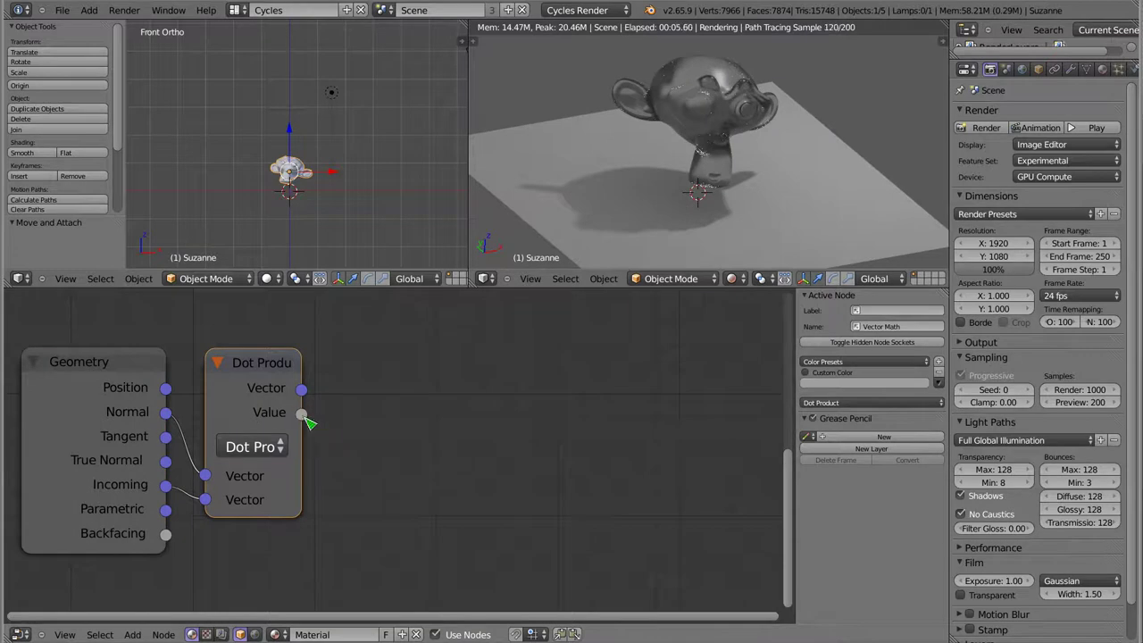
pyautogui.hotkey('shift', 'a')
# - Add a ColorRamp node with the Dot Product Value driving its Fac
pyautogui.click(420, 417)
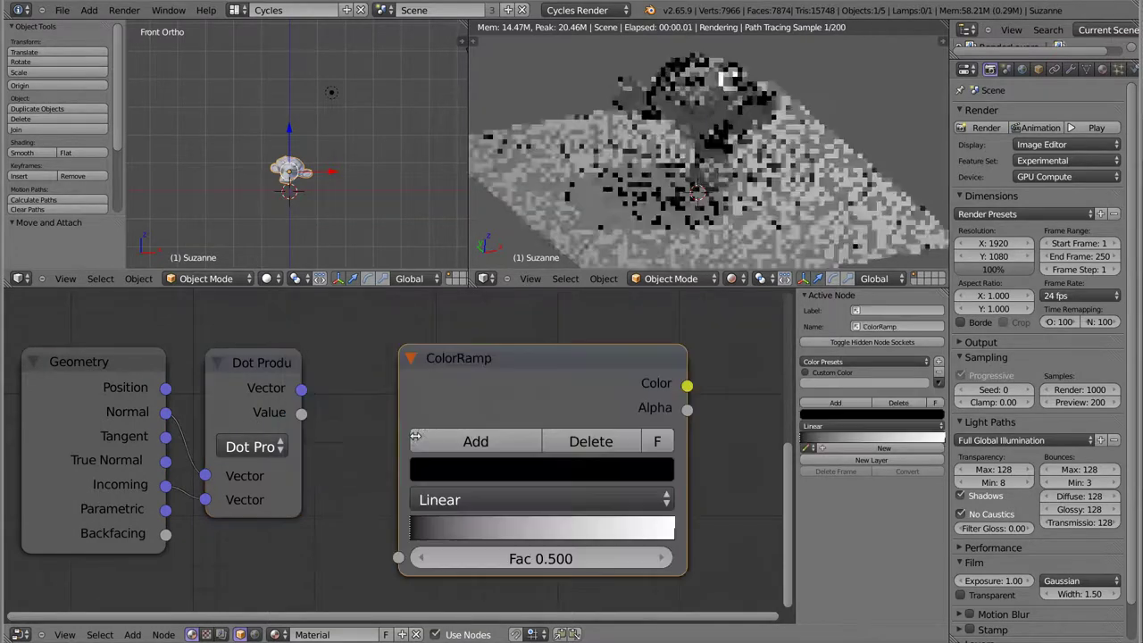
pyautogui.click(447, 333)
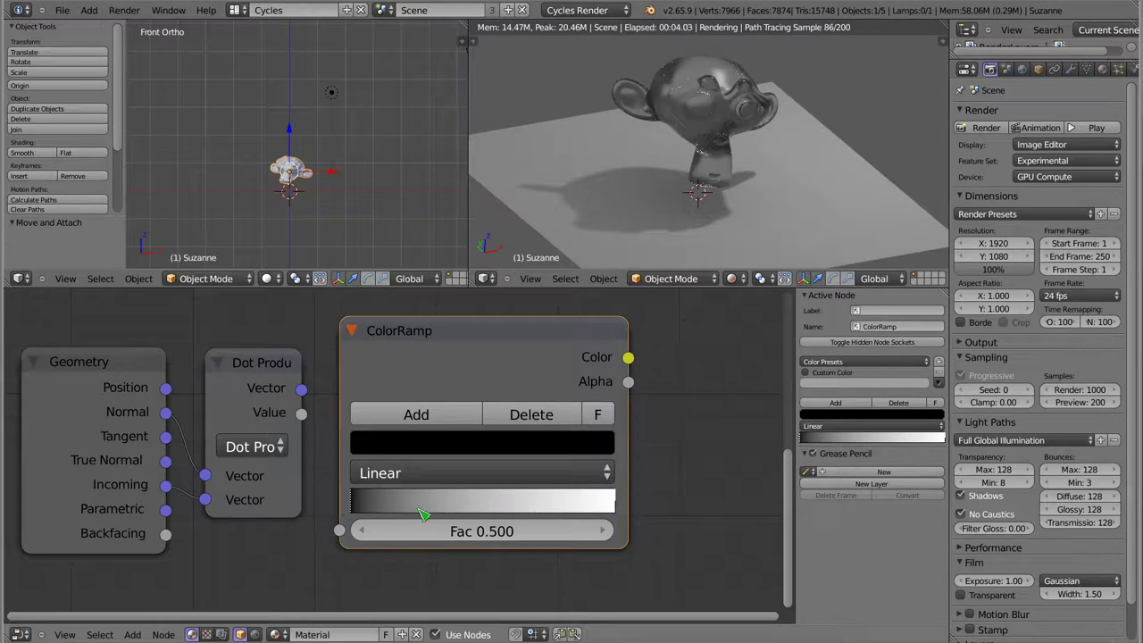
pyautogui.moveTo(301, 412); pyautogui.dragTo(339, 531)
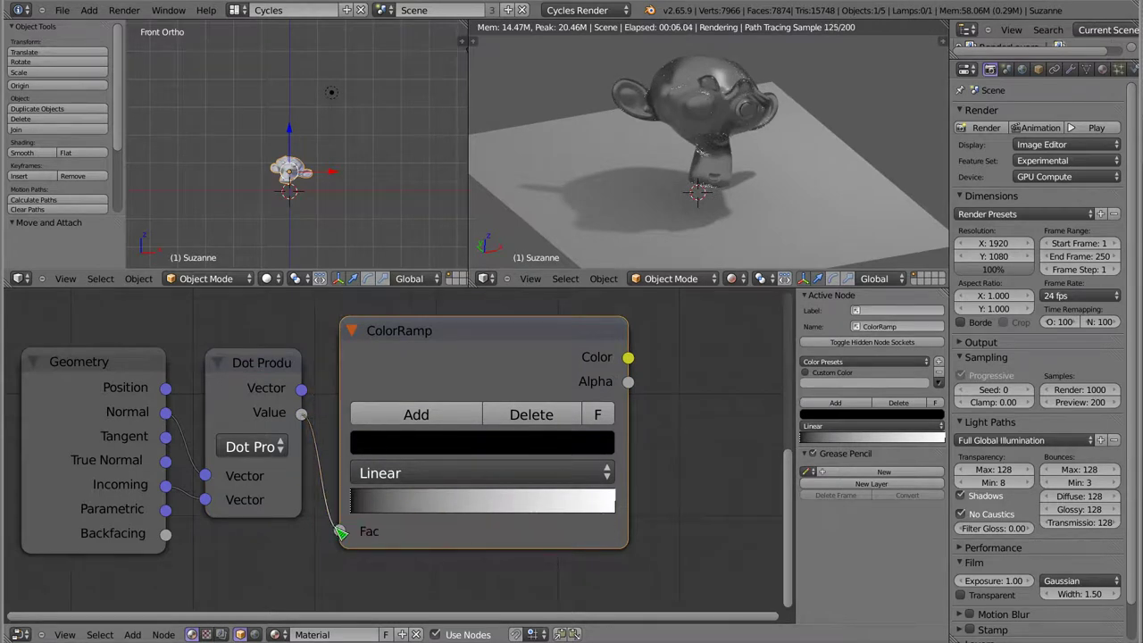
# - Rearrange the Glass BSDF and Material Output nodes, unlinking the ramp from the glass colour
pyautogui.scroll(-3, 525, 390)
pyautogui.moveTo(590, 391); pyautogui.dragTo(402, 478, button='middle')
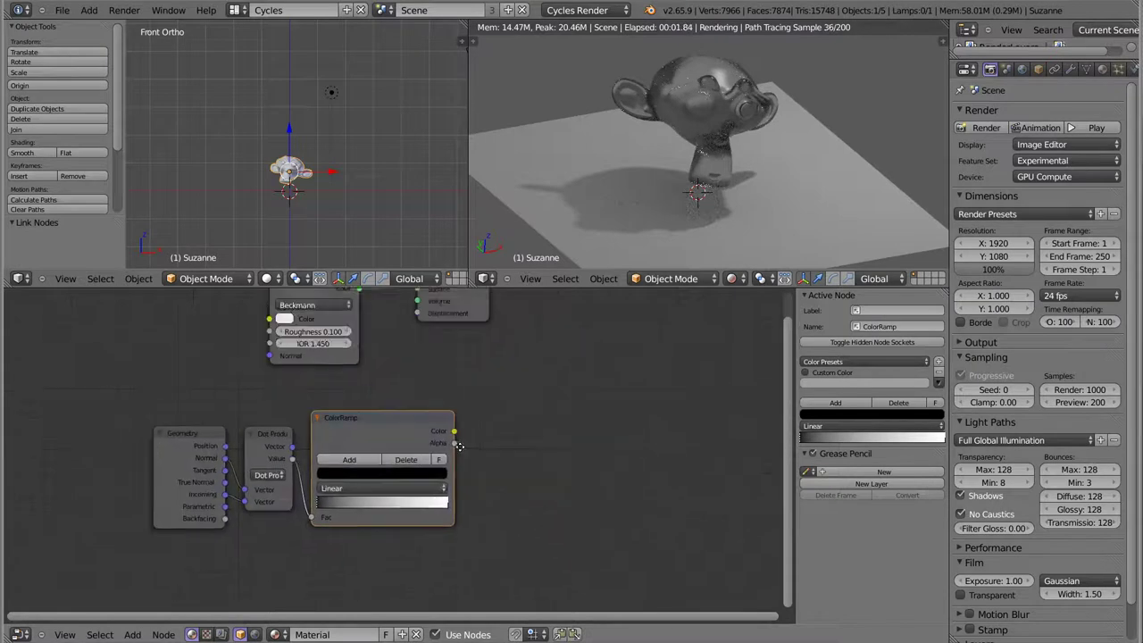
pyautogui.moveTo(613, 336); pyautogui.dragTo(719, 335)
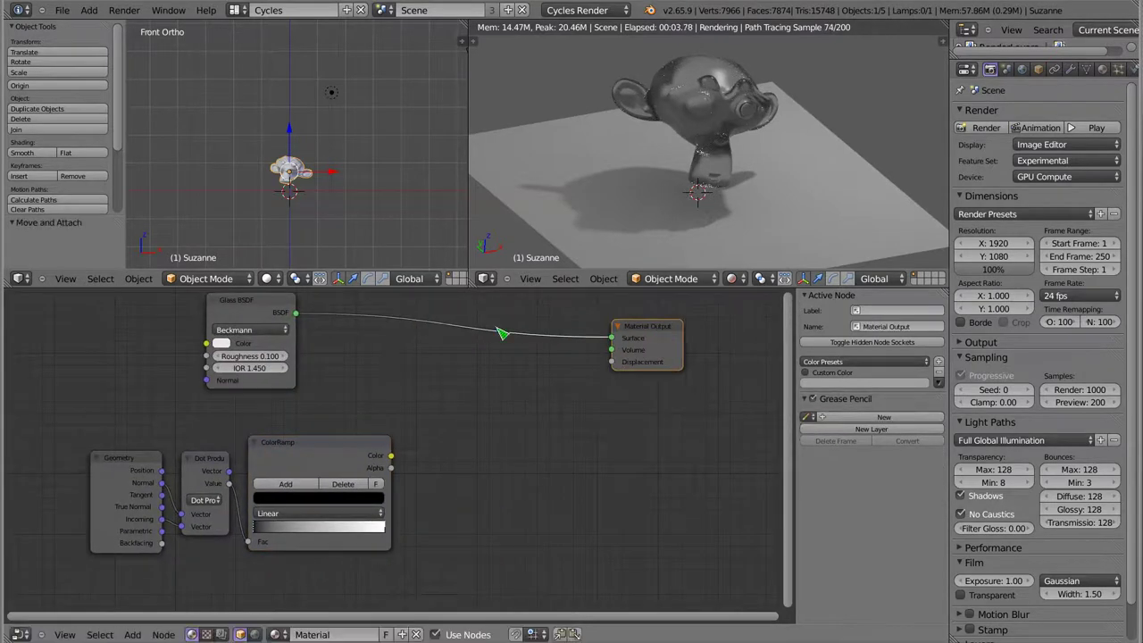
pyautogui.moveTo(248, 304); pyautogui.dragTo(525, 336)
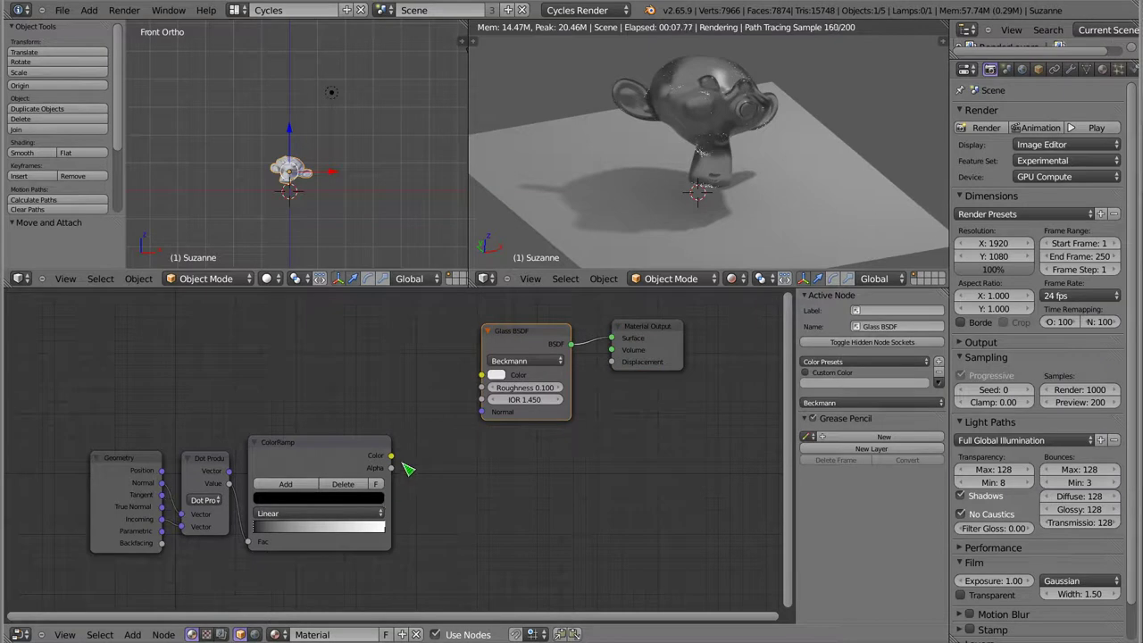
pyautogui.moveTo(392, 455); pyautogui.dragTo(481, 375)
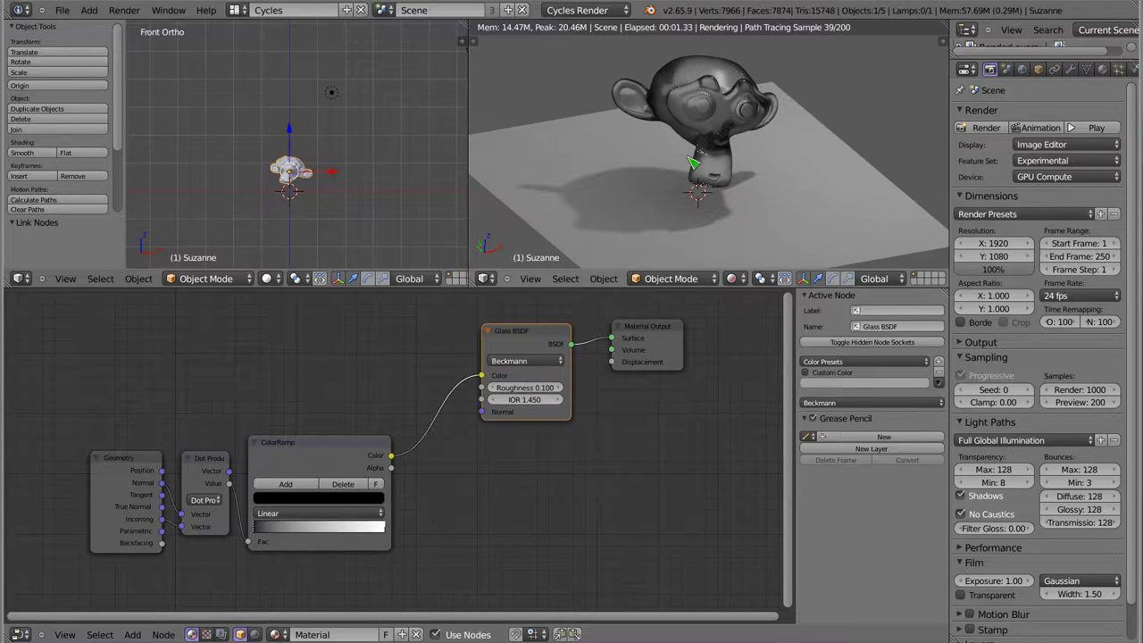
pyautogui.moveTo(481, 376); pyautogui.dragTo(437, 420)
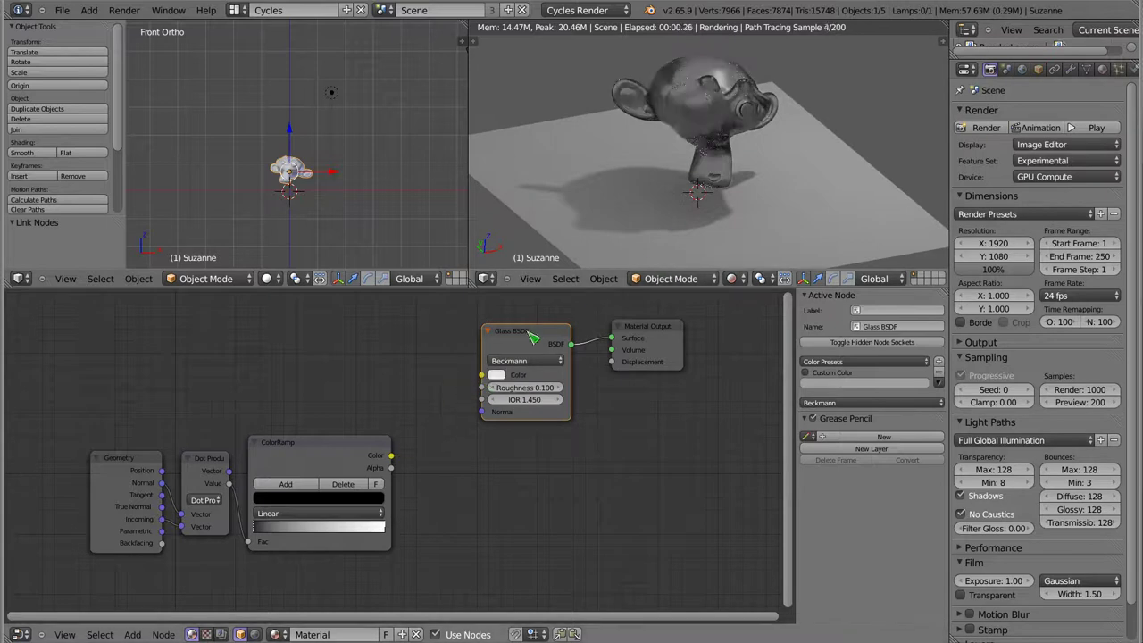
pyautogui.moveTo(542, 334)
pyautogui.mouseDown()
pyautogui.moveTo(495, 308)
pyautogui.moveTo(538, 304)
pyautogui.mouseUp()
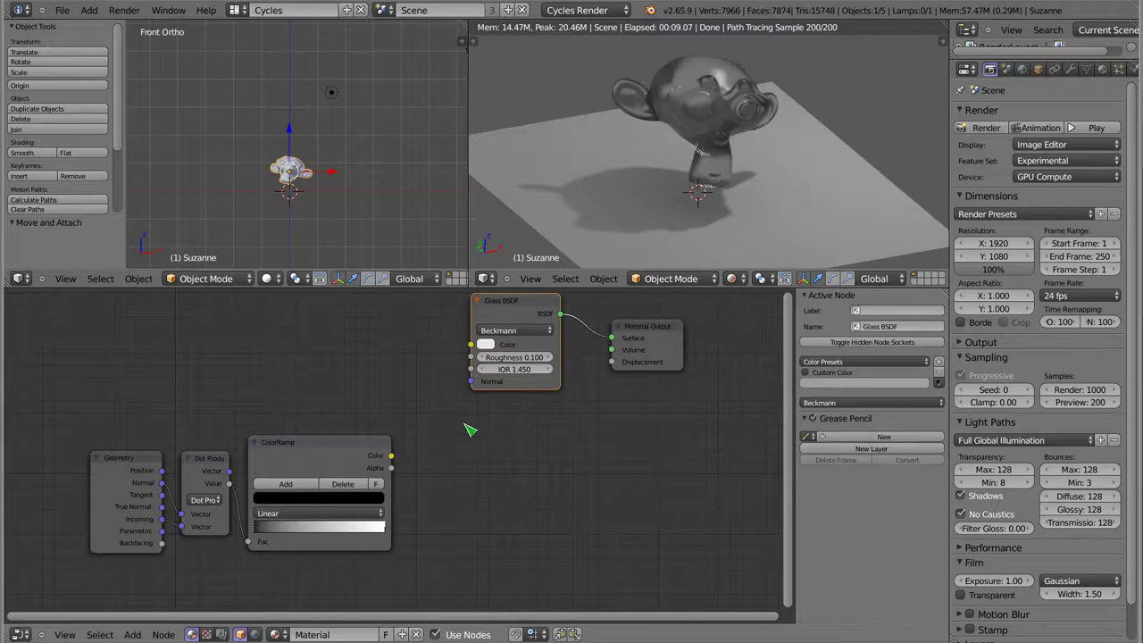
pyautogui.hotkey('shift', 'a')
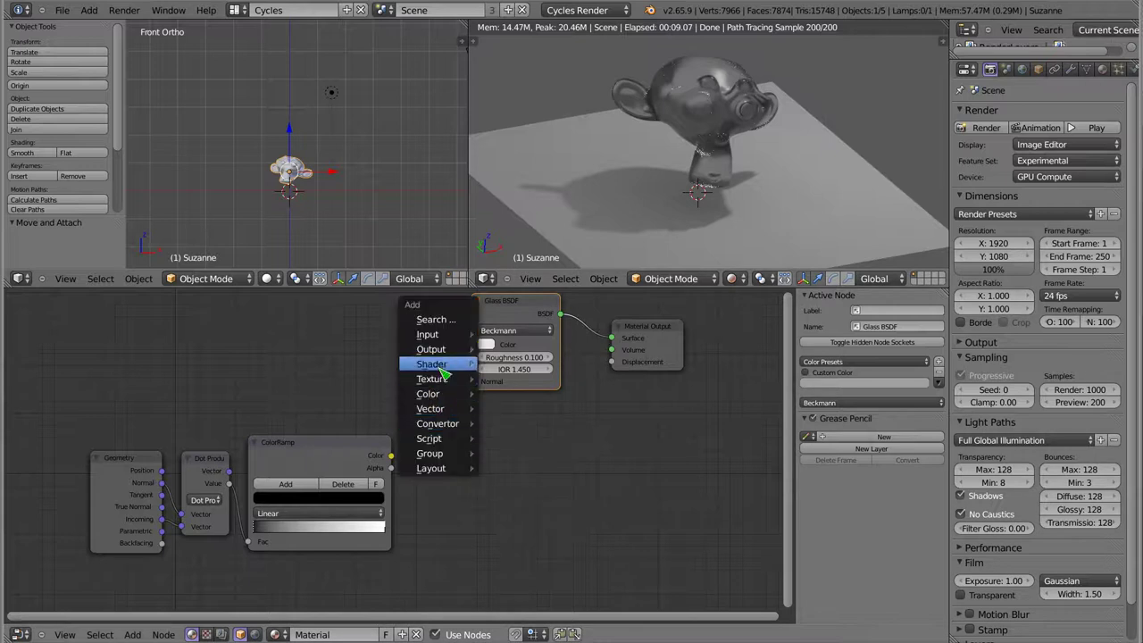
pyautogui.moveTo(433, 365)
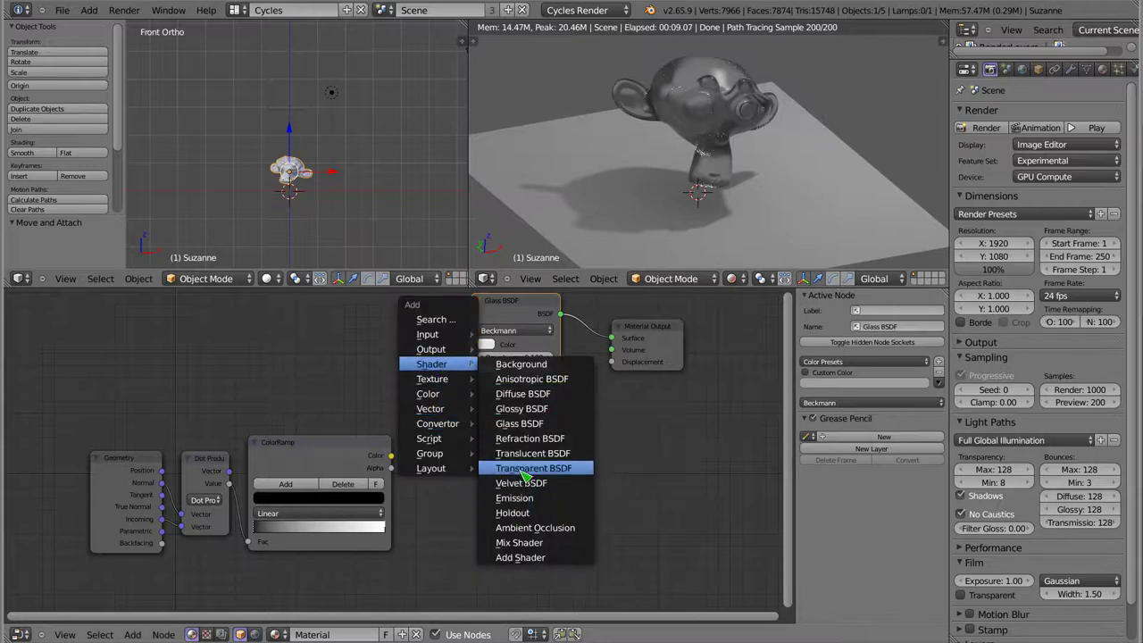
# - Insert a Mix Shader between Glass and Output, with a Transparent BSDF as its second shader
pyautogui.click(558, 470)
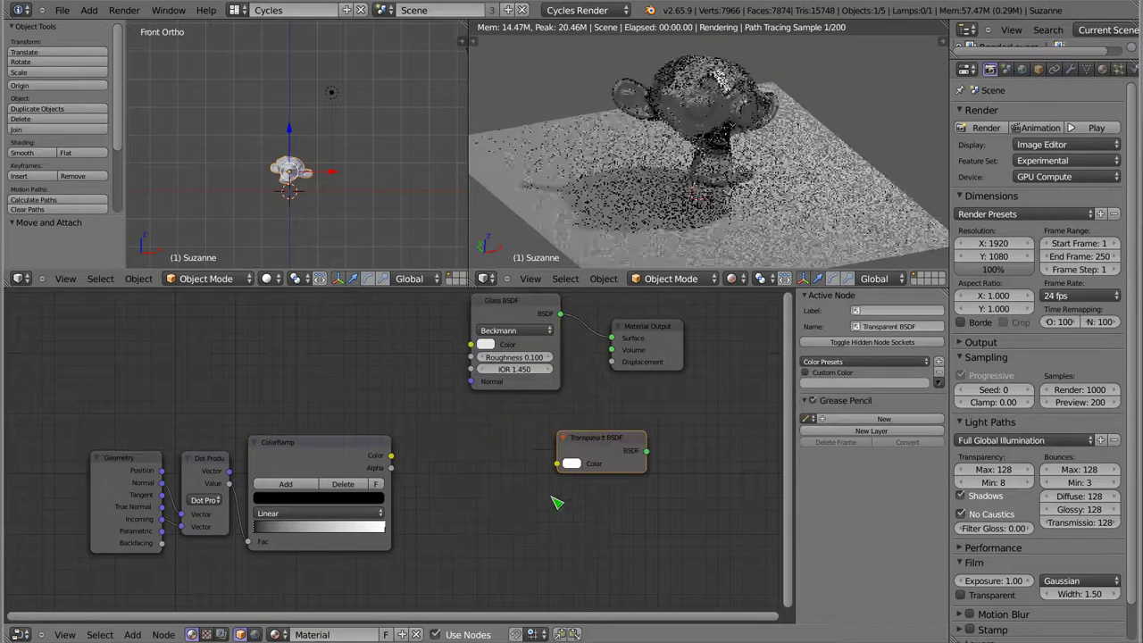
pyautogui.click(509, 422)
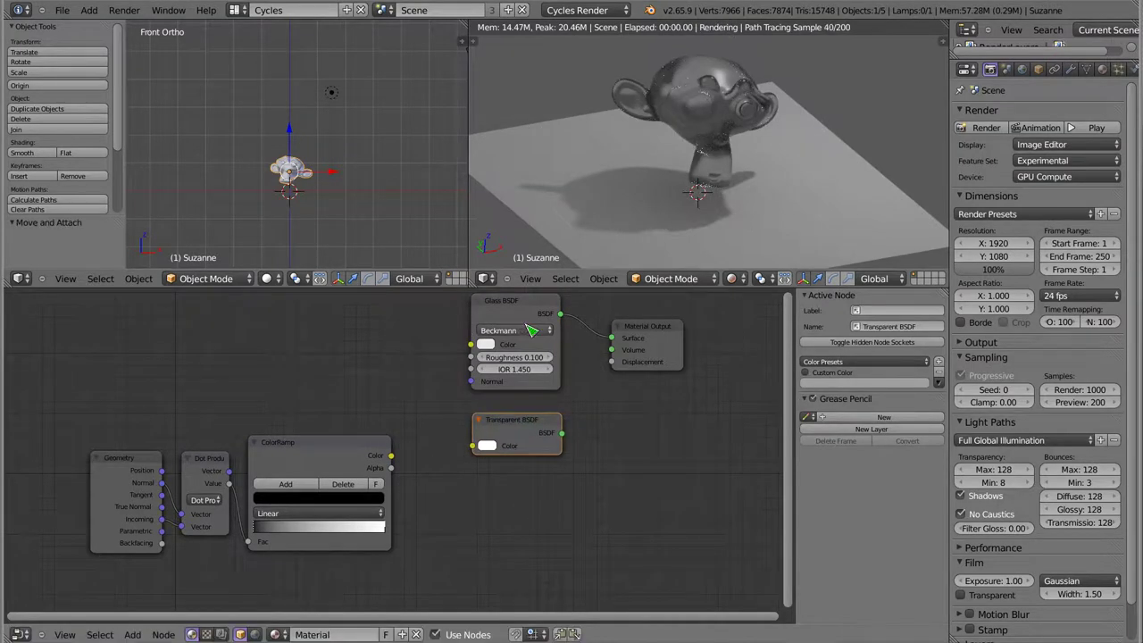
pyautogui.click(654, 330)
pyautogui.moveTo(654, 330); pyautogui.dragTo(721, 335)
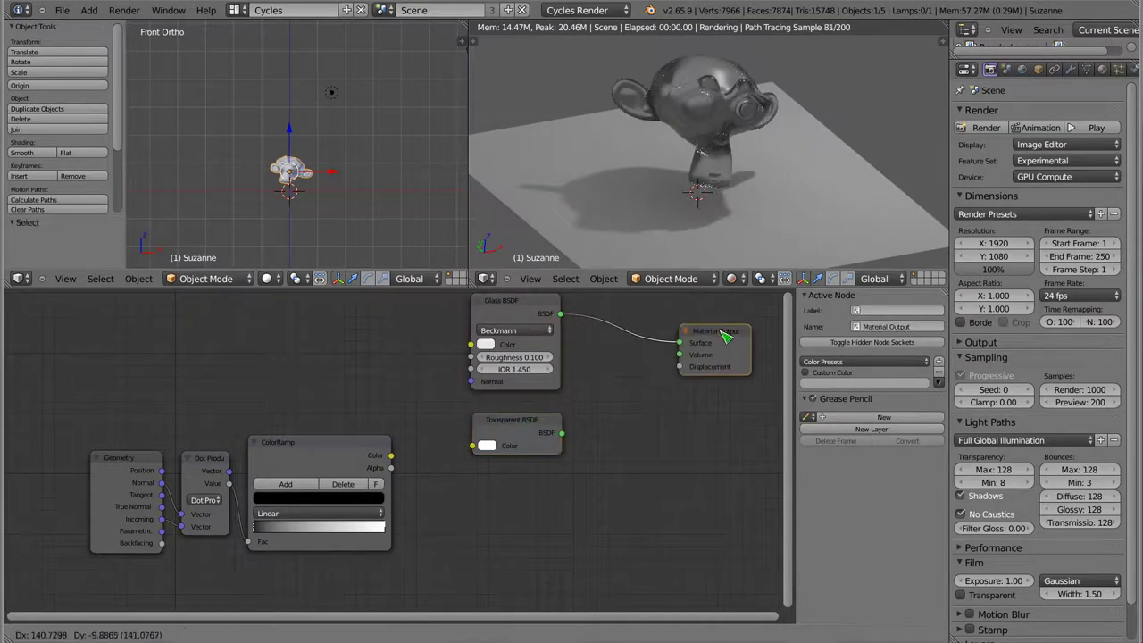
pyautogui.hotkey('shift', 'a')
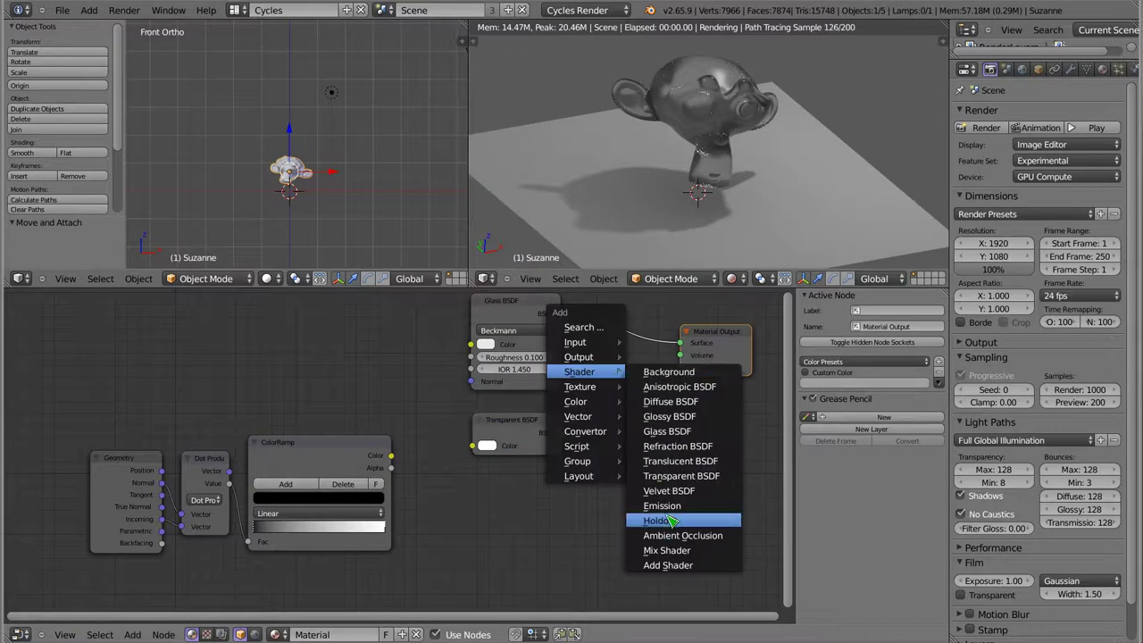
pyautogui.click(670, 550)
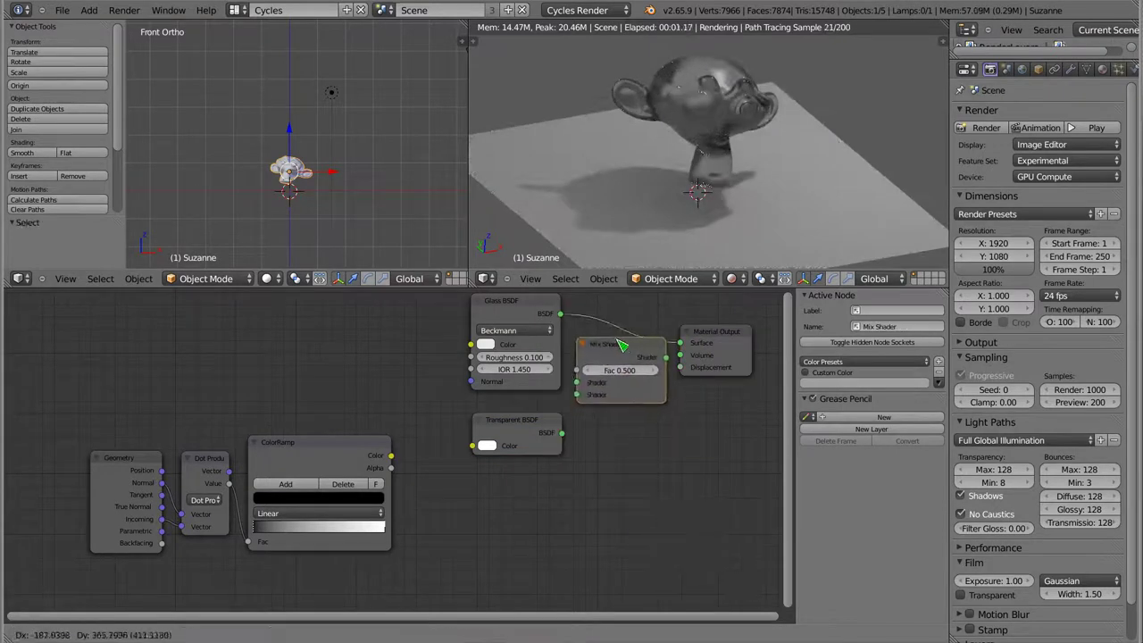
pyautogui.click(618, 331)
pyautogui.click(570, 432)
pyautogui.moveTo(562, 432); pyautogui.dragTo(580, 394)
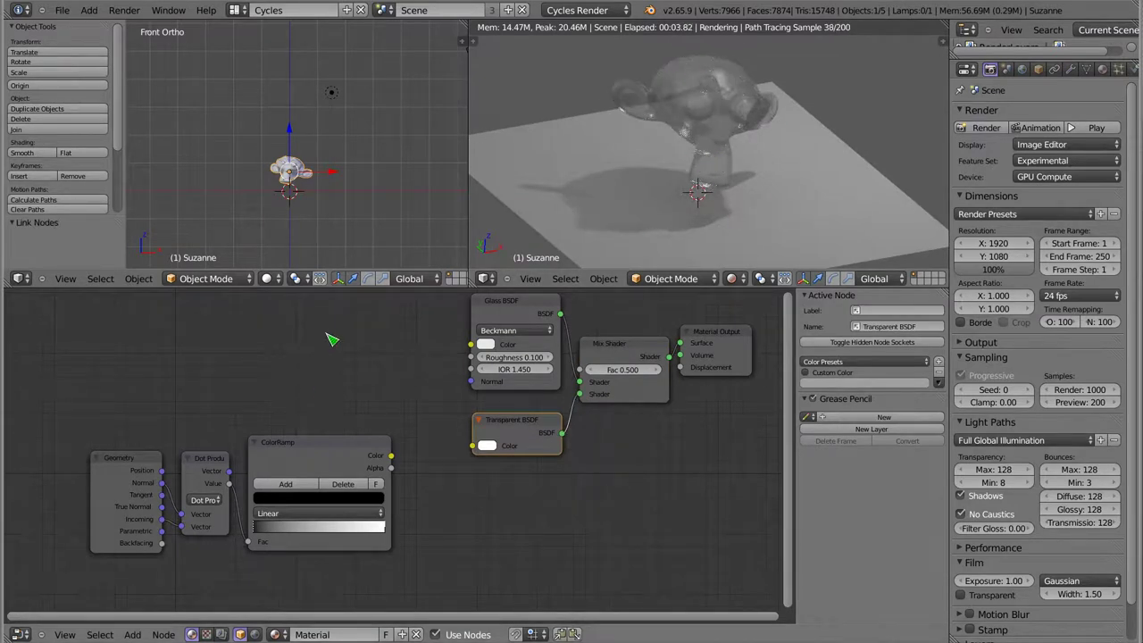
# - Add a Light Path node and connect Is Shadow Ray to the Mix Shader Fac
pyautogui.hotkey('shift', 'a')
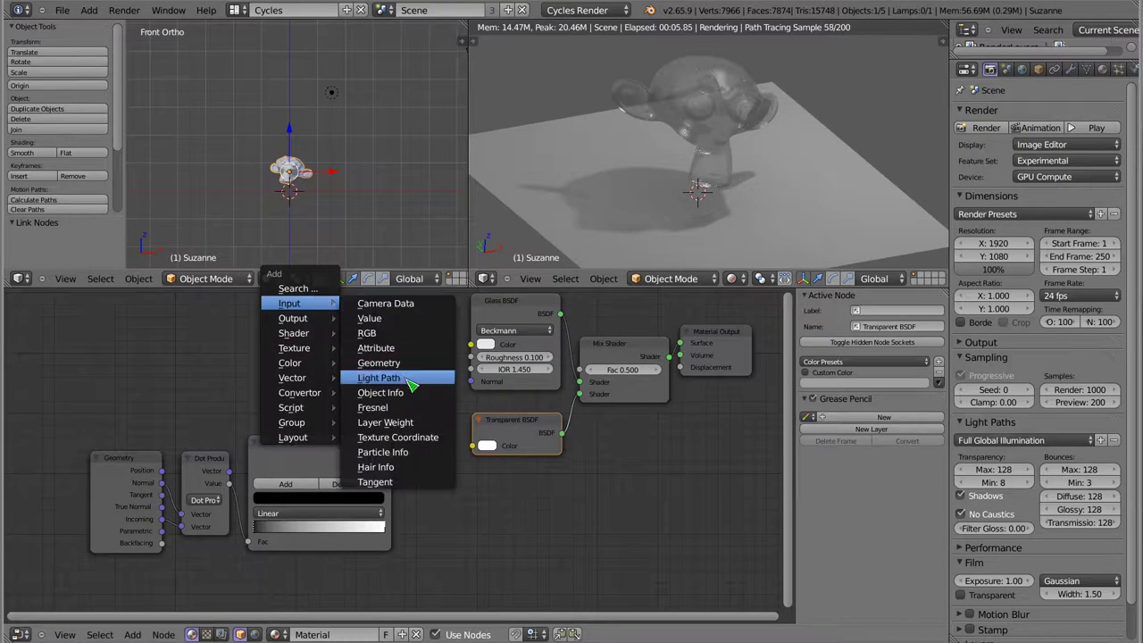
pyautogui.click(423, 381)
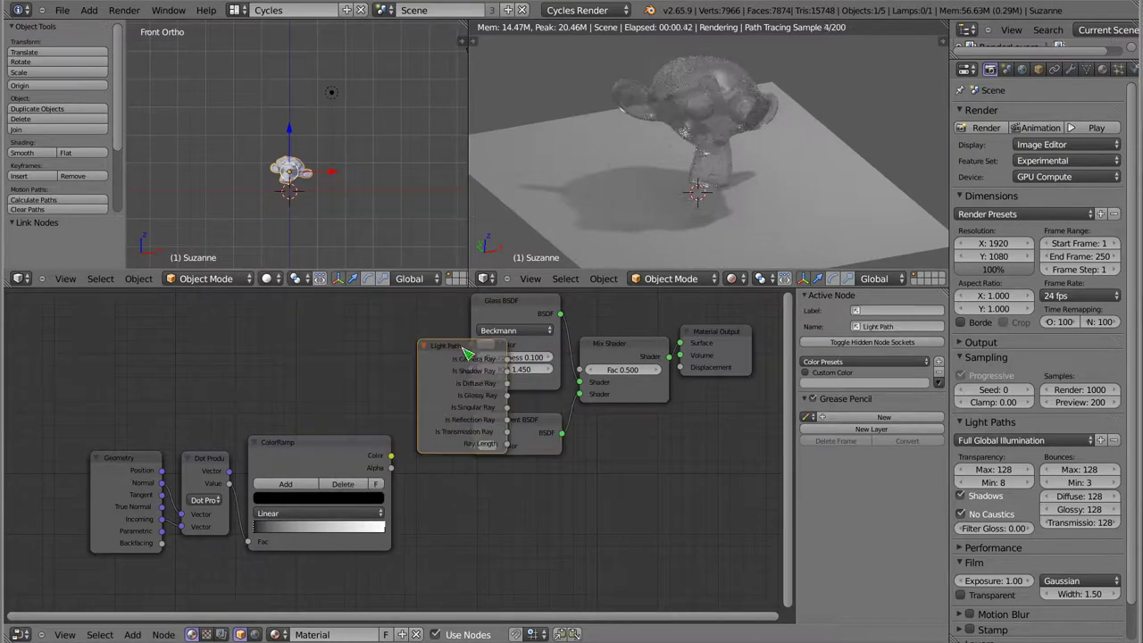
pyautogui.click(411, 365)
pyautogui.moveTo(410, 333); pyautogui.dragTo(581, 375)
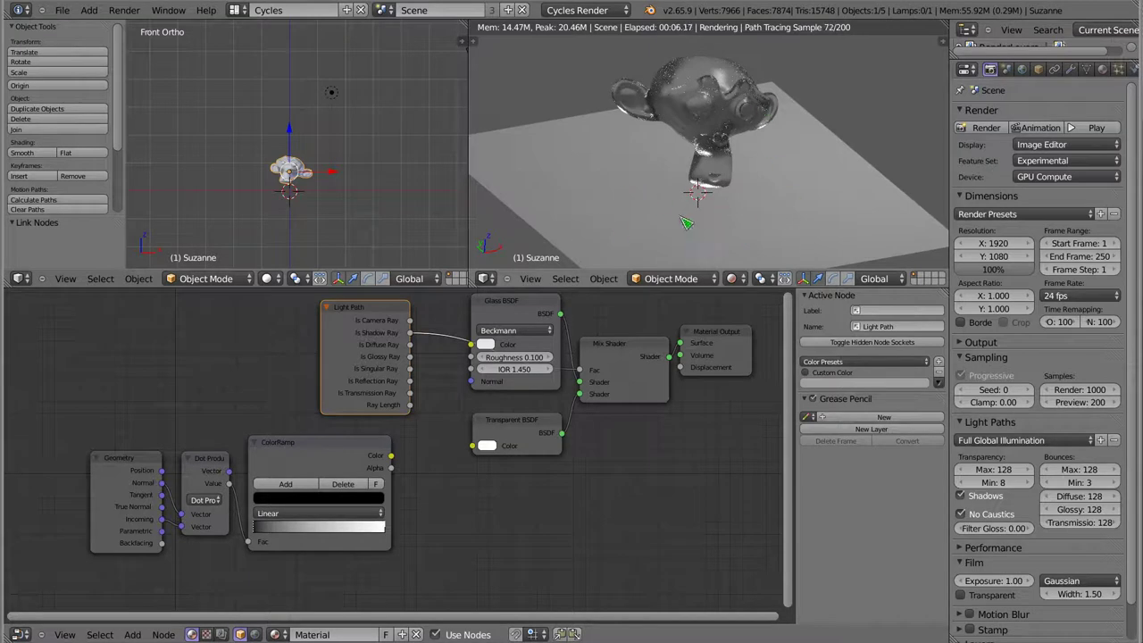
# - Connect the ColorRamp Color output to the Transparent BSDF Color
pyautogui.click(524, 422)
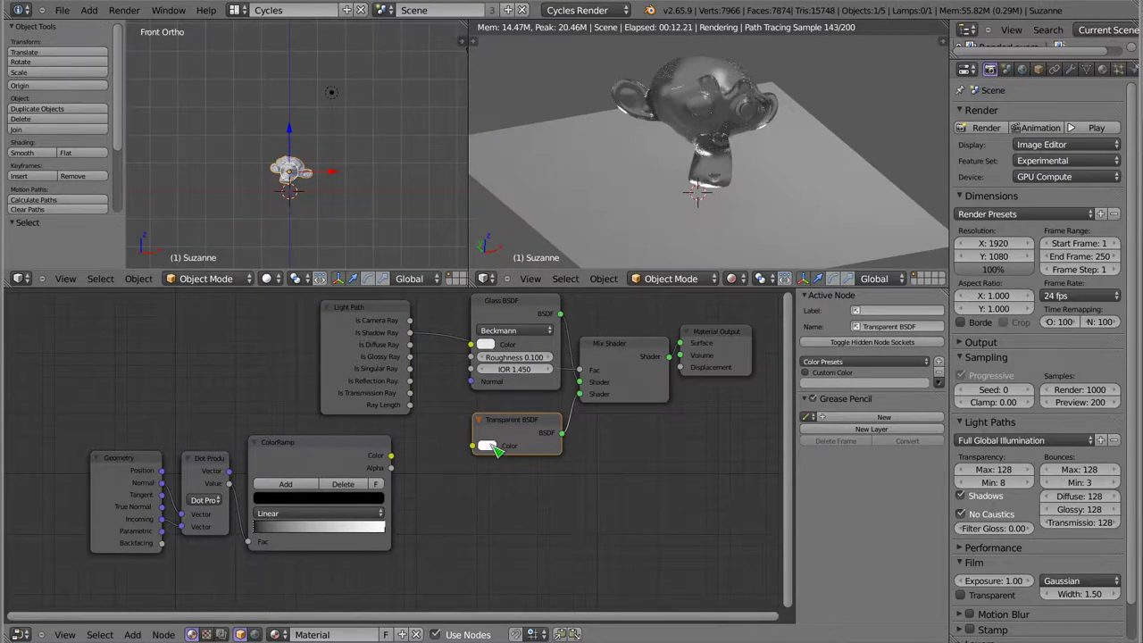
pyautogui.click(496, 447)
pyautogui.click(533, 332)
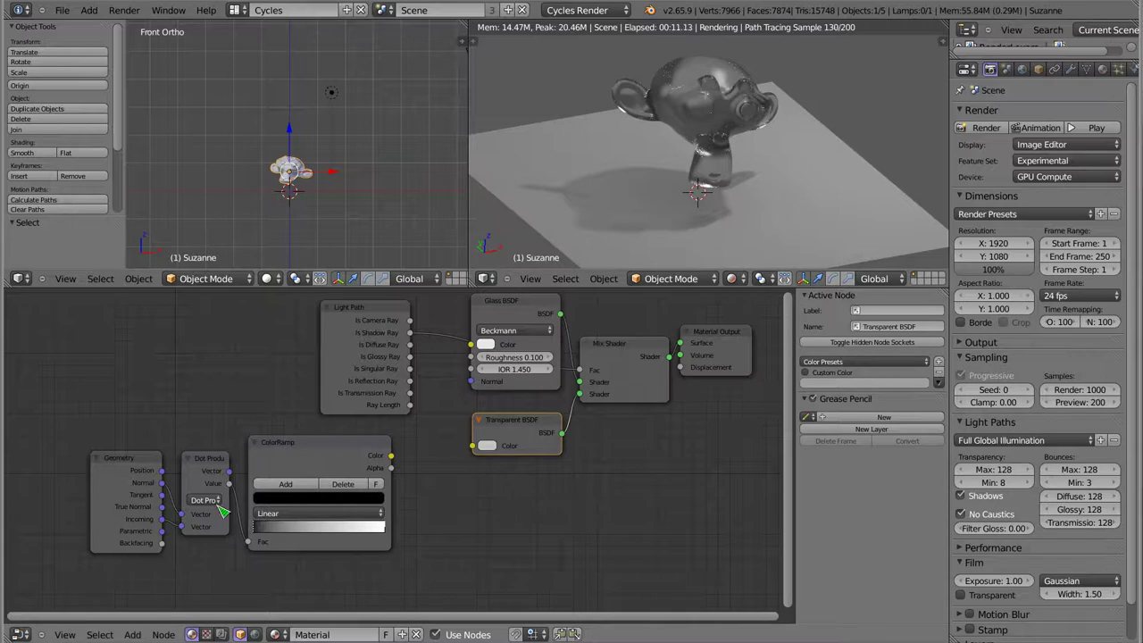
pyautogui.moveTo(391, 456); pyautogui.dragTo(473, 445)
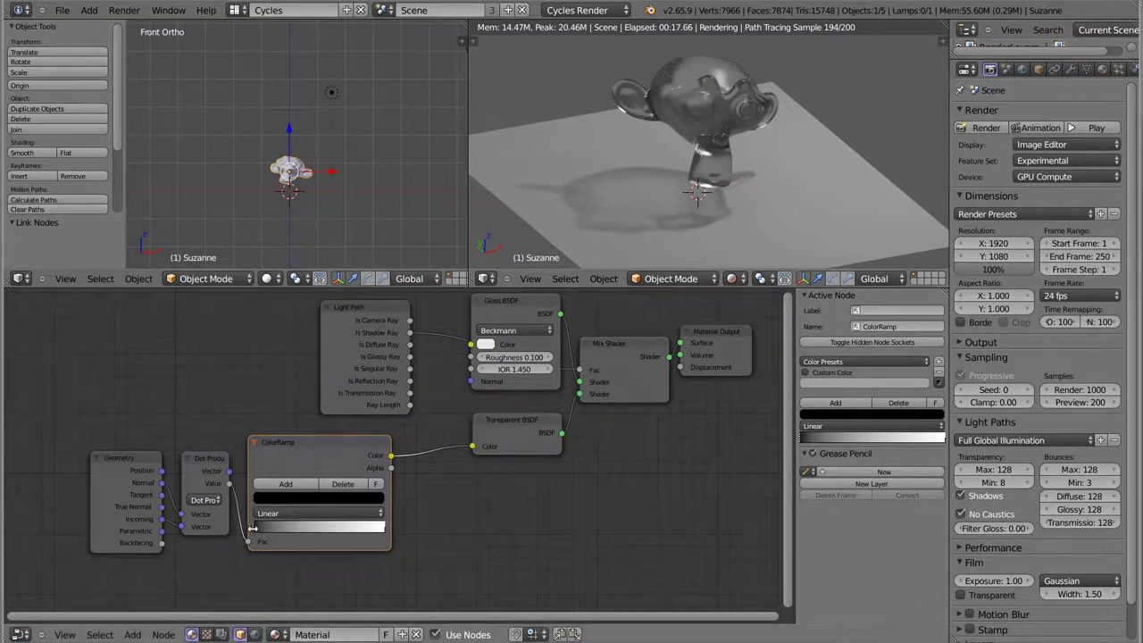
# - Adjust the ColorRamp stops, setting one stop to grey 0.5
pyautogui.moveTo(262, 534)
pyautogui.mouseDown()
pyautogui.moveTo(379, 538)
pyautogui.moveTo(668, 199)
pyautogui.mouseUp()
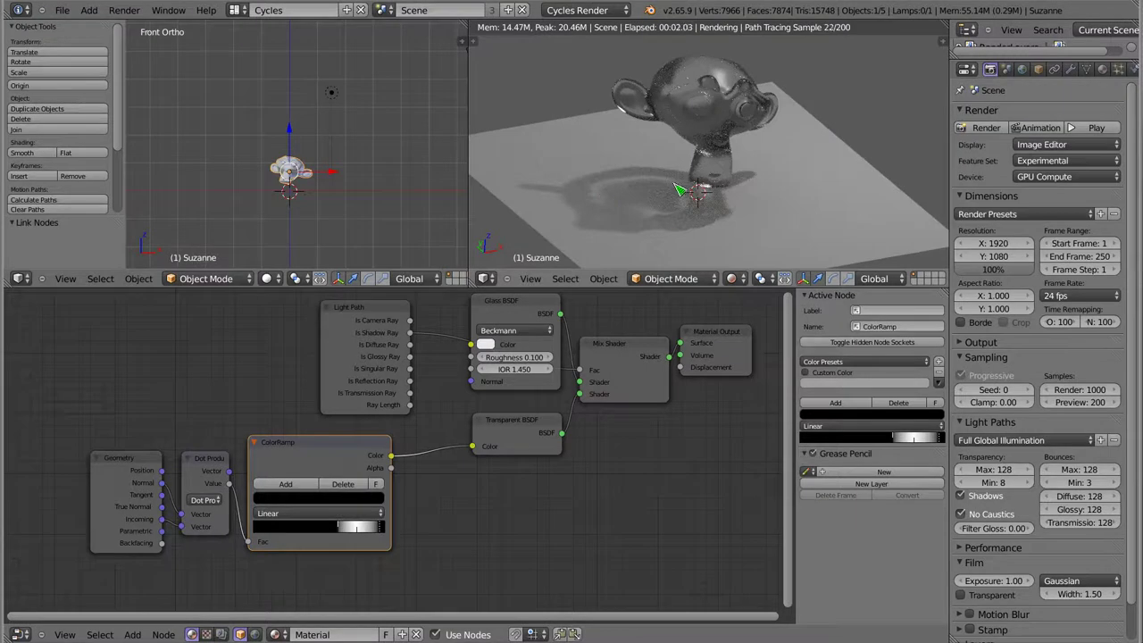
pyautogui.moveTo(344, 530); pyautogui.dragTo(349, 536)
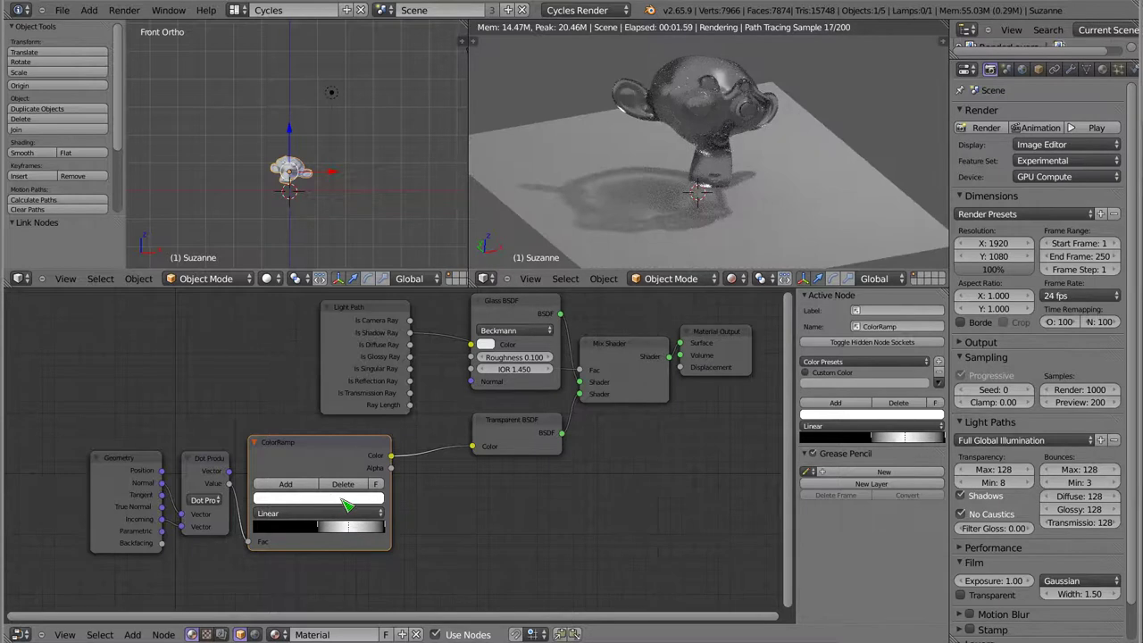
pyautogui.click(346, 497)
pyautogui.scroll(-3, 327, 375)
pyautogui.scroll(-3, 327, 375)
pyautogui.scroll(-3, 328, 375)
pyautogui.scroll(-1, 327, 375)
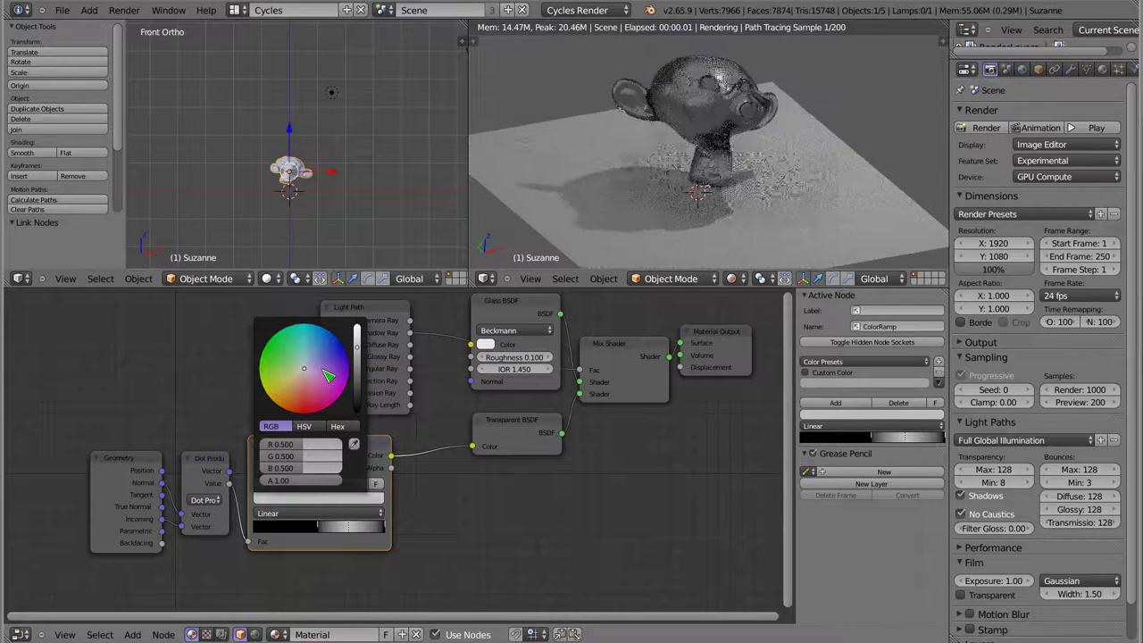
pyautogui.scroll(-1, 327, 375)
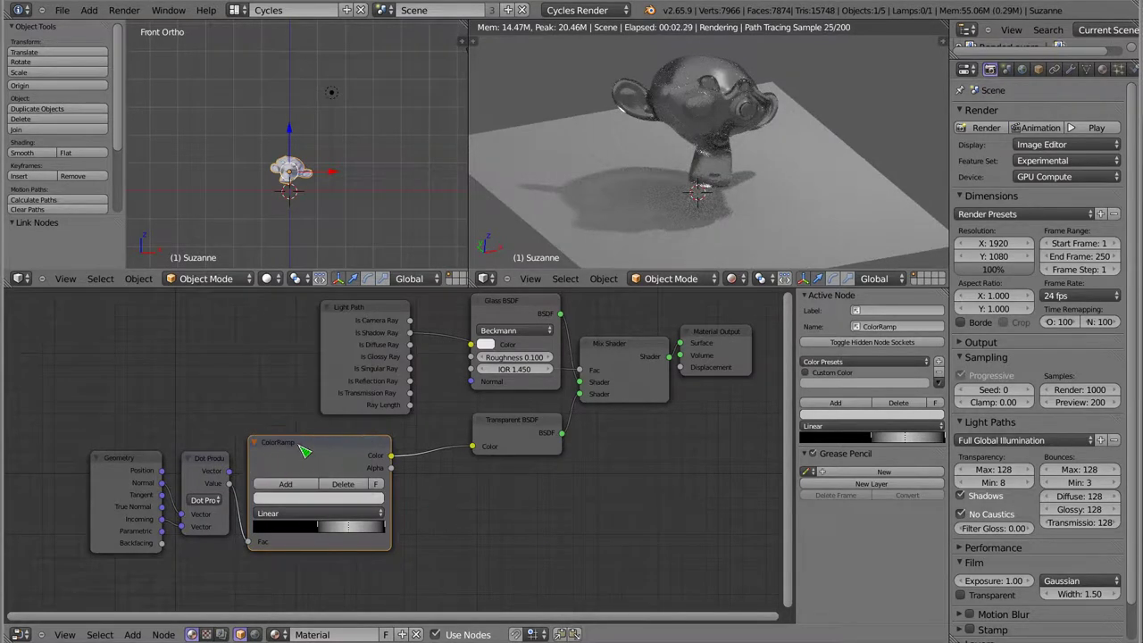
# - Move the Geometry, Dot Product and ColorRamp nodes to the left
pyautogui.keyDown('shift'); pyautogui.rightClick(210, 459); pyautogui.keyUp('shift')
pyautogui.keyDown('shift'); pyautogui.rightClick(133, 458); pyautogui.keyUp('shift')
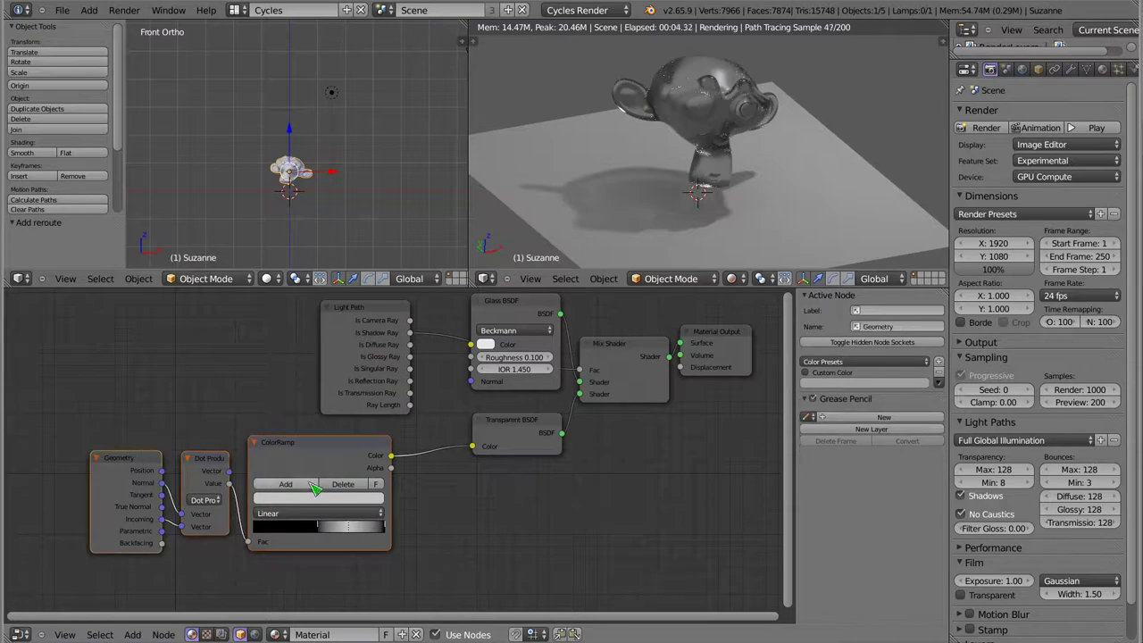
pyautogui.press('g')
pyautogui.click(272, 490)
pyautogui.hotkey('shift', 'a')
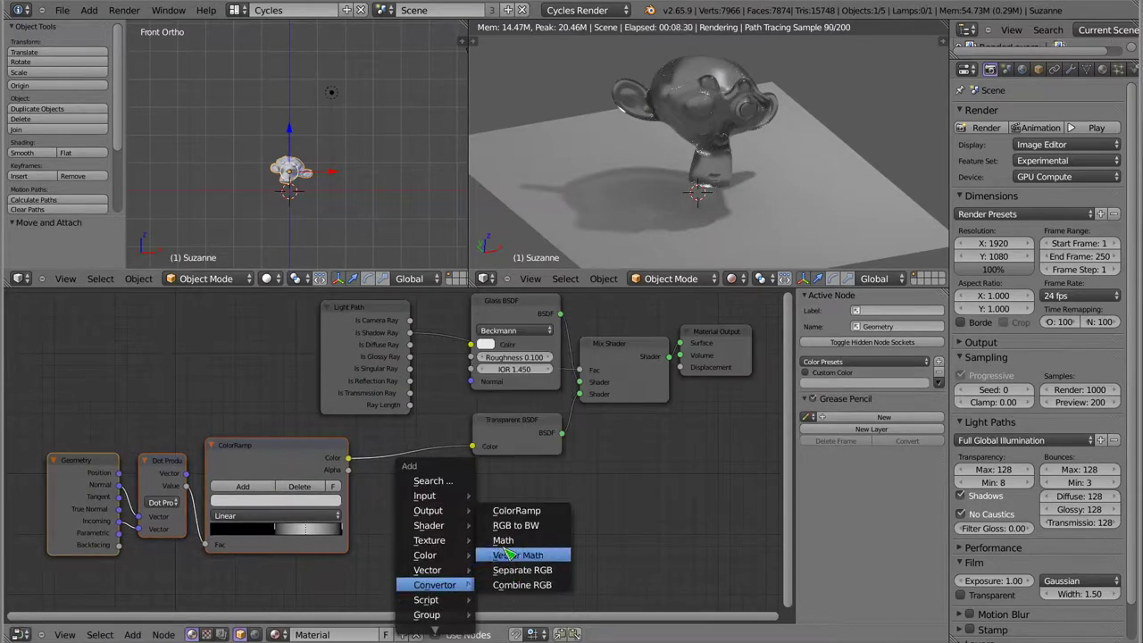
# - Add a Math node set to Multiply with factor 2 between ColorRamp and Transparent BSDF
pyautogui.click(502, 541)
pyautogui.click(429, 493)
pyautogui.click(418, 505)
pyautogui.click(403, 470)
pyautogui.click(420, 548)
pyautogui.write('2')
pyautogui.press('Return')
pyautogui.moveTo(426, 489); pyautogui.dragTo(418, 459)
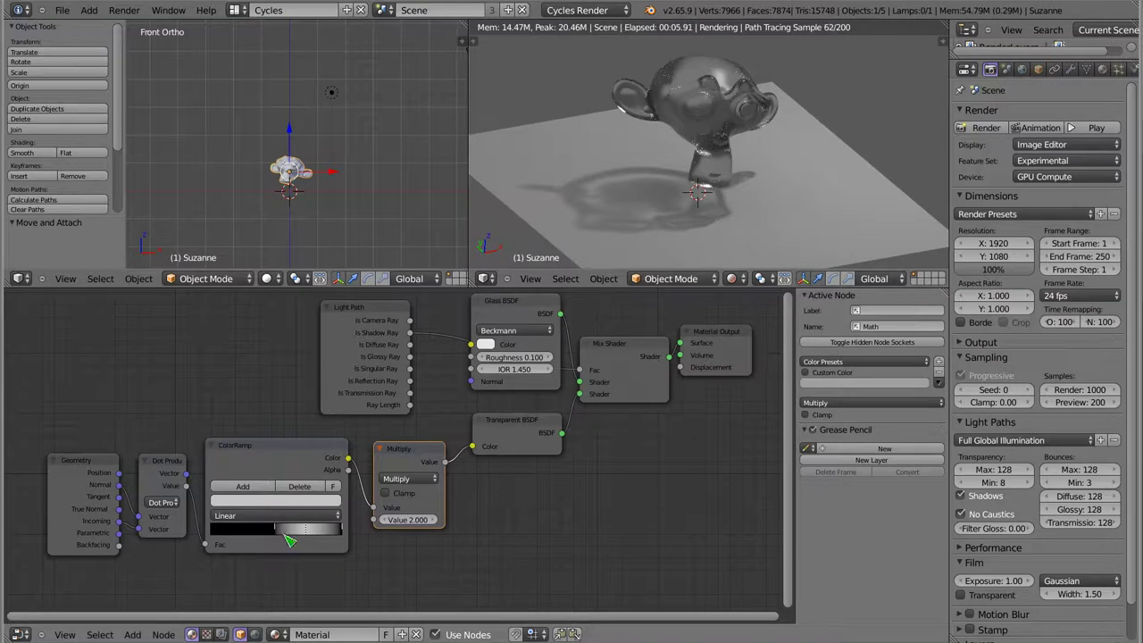
# - Tune the ColorRamp black and white stops and the multiply factor, trying 5 and 3.8, settling at 1.4
pyautogui.moveTo(279, 537)
pyautogui.mouseDown()
pyautogui.moveTo(229, 534)
pyautogui.moveTo(300, 538)
pyautogui.mouseUp()
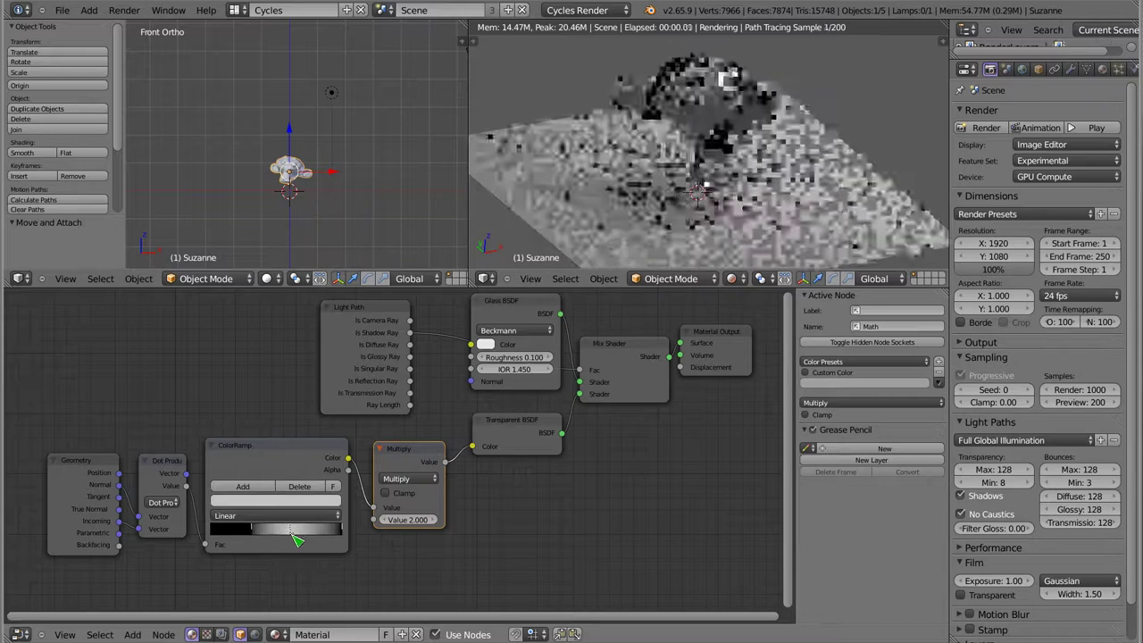
pyautogui.click(411, 526)
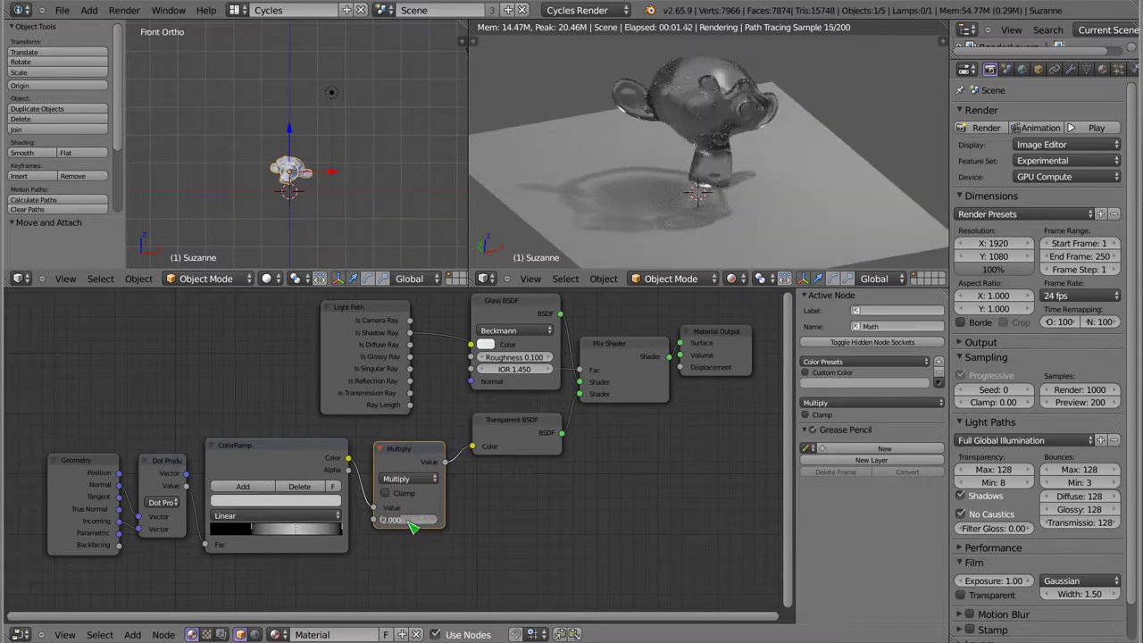
pyautogui.write('5')
pyautogui.press('Return')
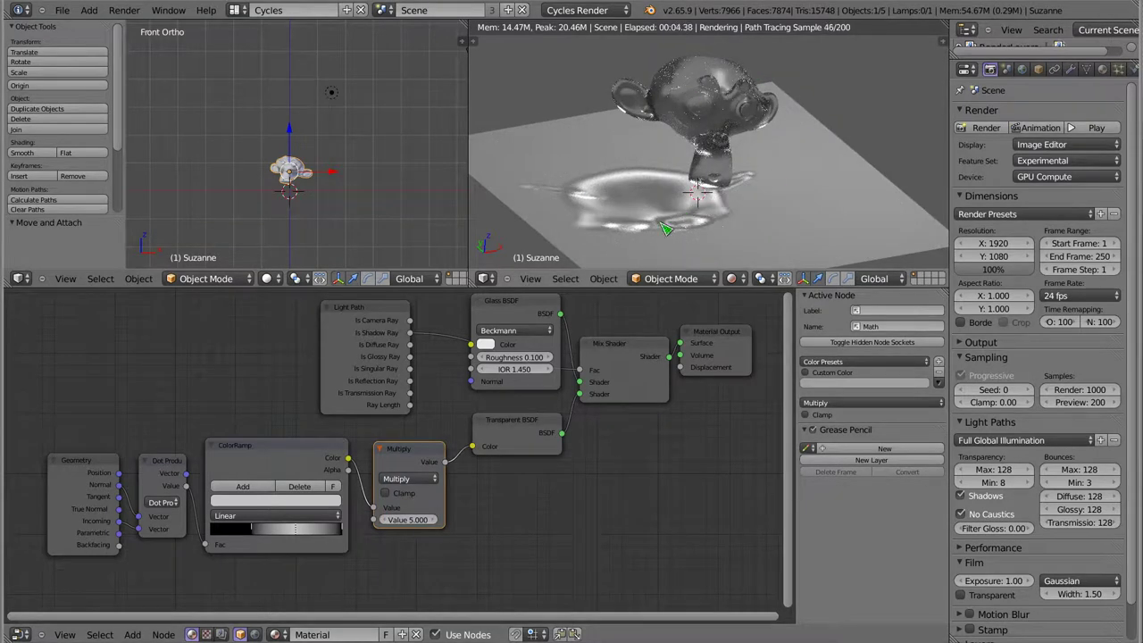
pyautogui.moveTo(408, 520); pyautogui.dragTo(379, 520)
pyautogui.moveTo(259, 536)
pyautogui.mouseDown()
pyautogui.moveTo(335, 534)
pyautogui.moveTo(300, 534)
pyautogui.mouseUp()
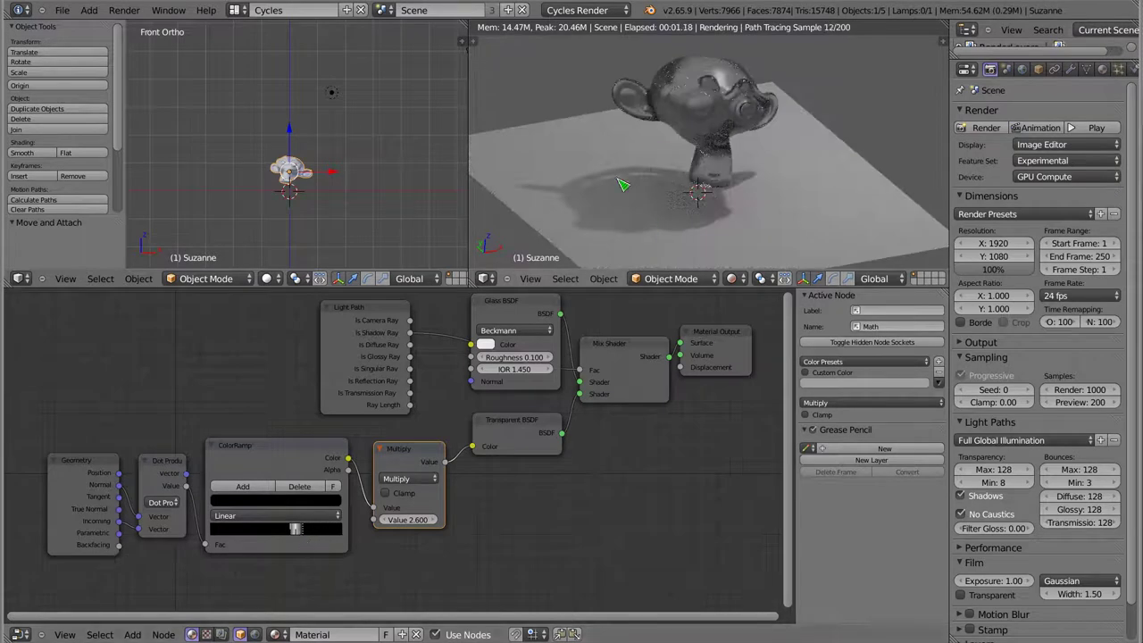
pyautogui.moveTo(298, 534)
pyautogui.mouseDown()
pyautogui.moveTo(356, 534)
pyautogui.moveTo(278, 540)
pyautogui.moveTo(311, 539)
pyautogui.mouseUp()
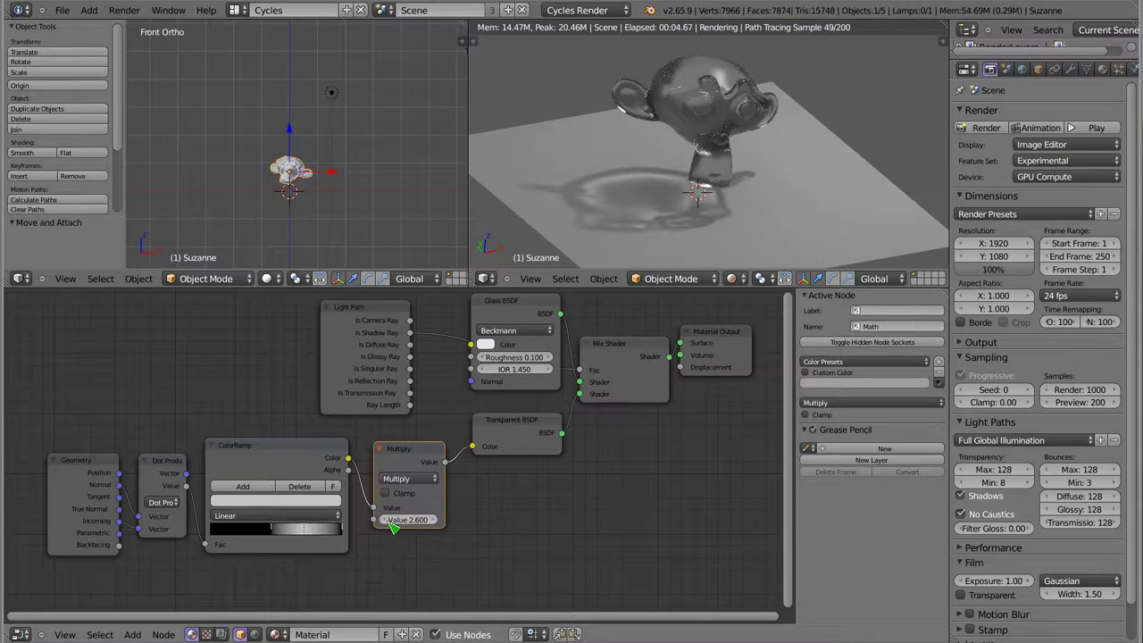
pyautogui.moveTo(417, 519)
pyautogui.mouseDown()
pyautogui.moveTo(384, 519)
pyautogui.moveTo(437, 525)
pyautogui.mouseUp()
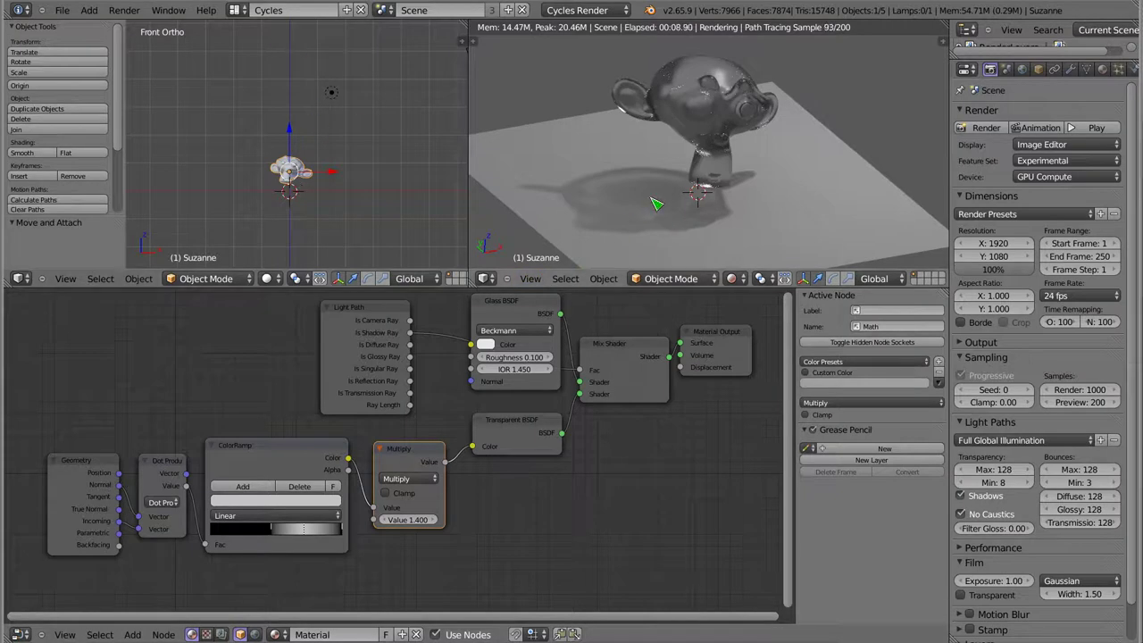
# - Move the point lamp twice to X 0.469, Y 1.244, orbiting to view from above
pyautogui.rightClick(333, 93)
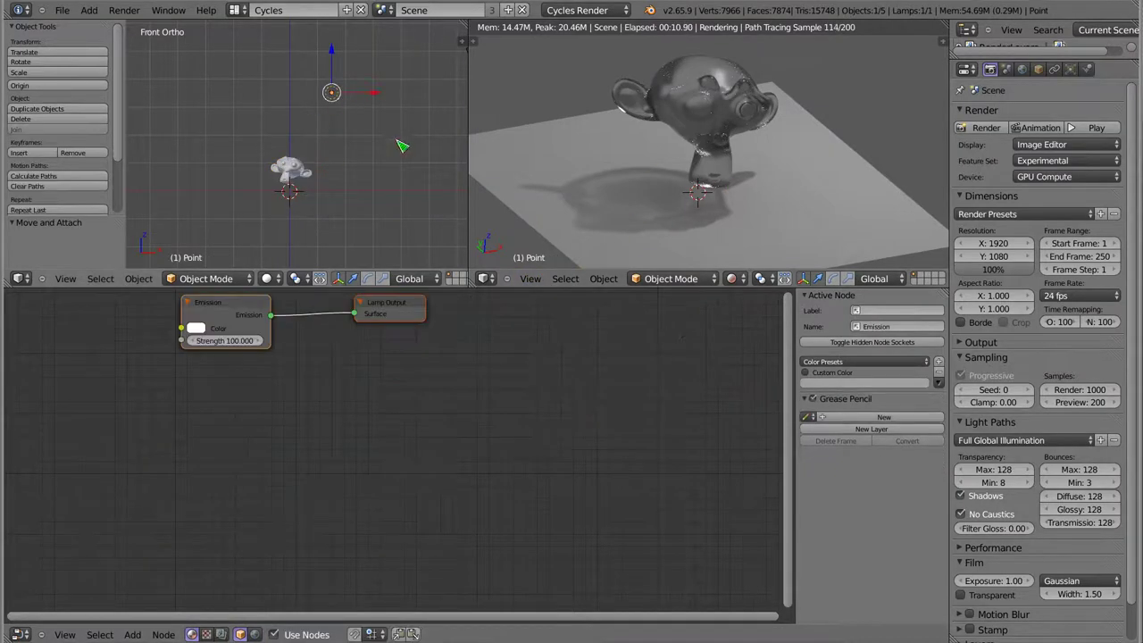
pyautogui.press('g')
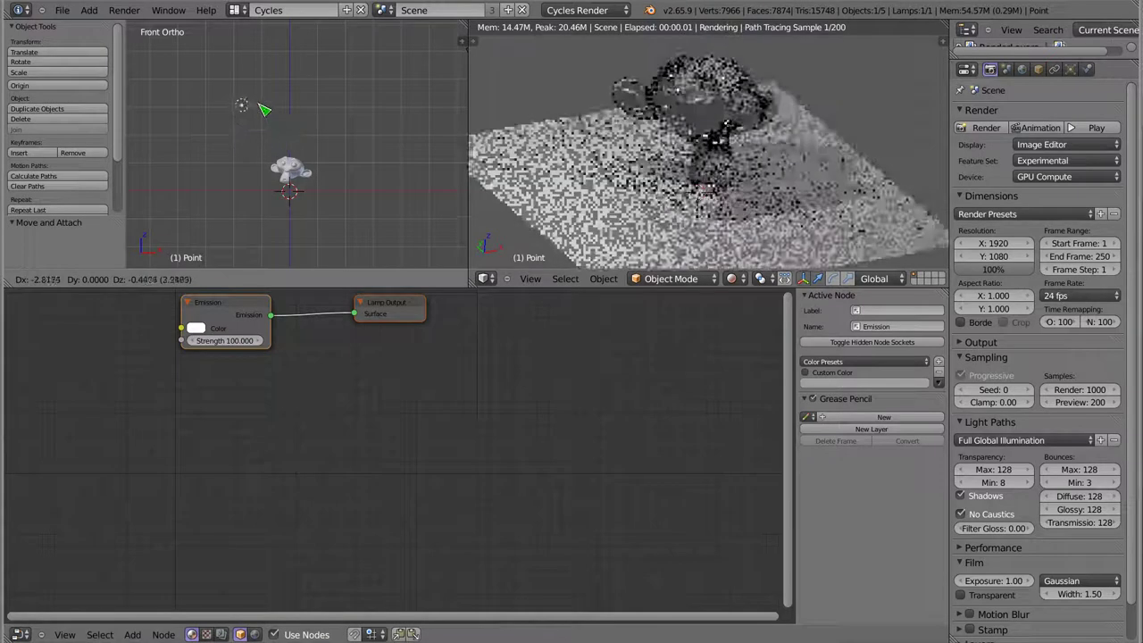
pyautogui.click(255, 114)
pyautogui.moveTo(340, 184); pyautogui.dragTo(267, 112, button='middle')
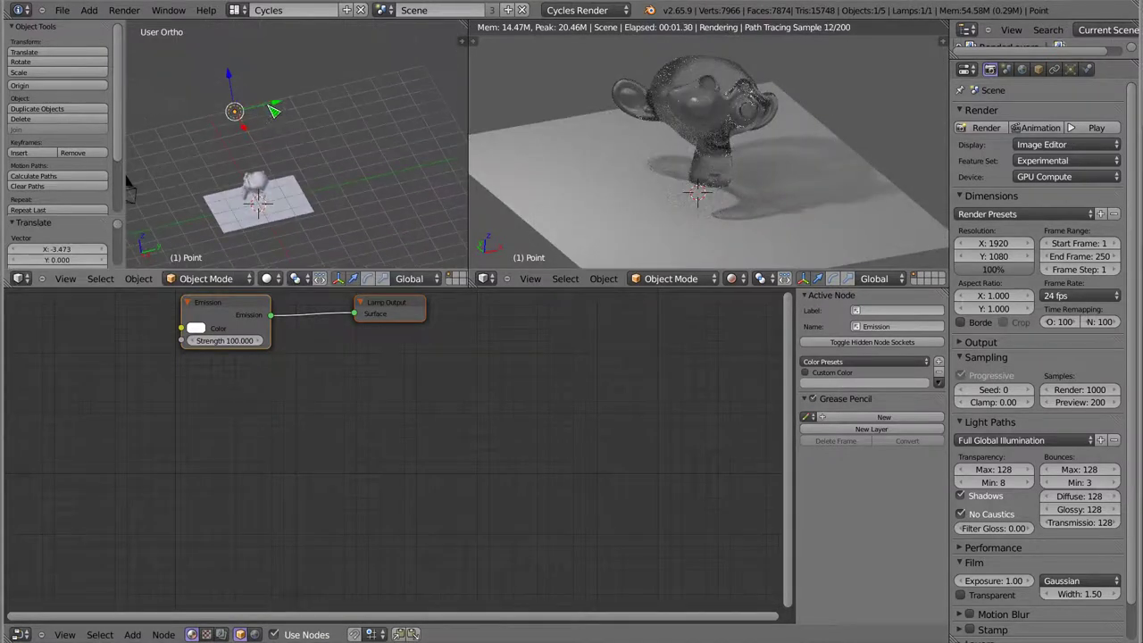
pyautogui.press('g')
pyautogui.click(299, 116)
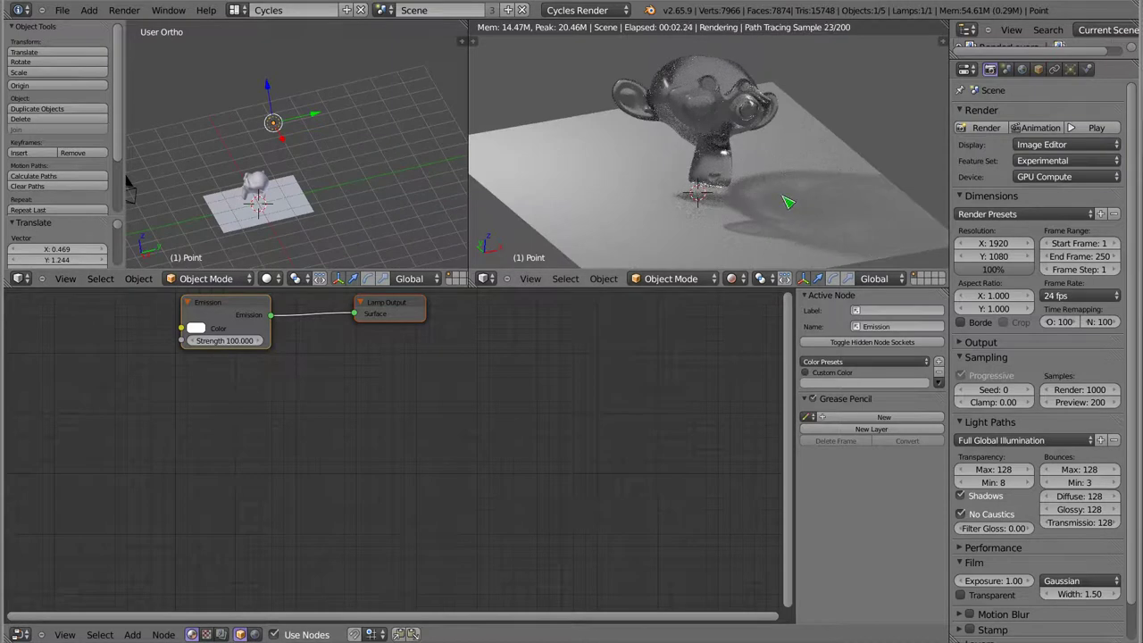
pyautogui.moveTo(425, 202)
pyautogui.mouseDown(button='middle')
pyautogui.moveTo(241, 90)
pyautogui.moveTo(315, 171)
pyautogui.mouseUp(button='middle')
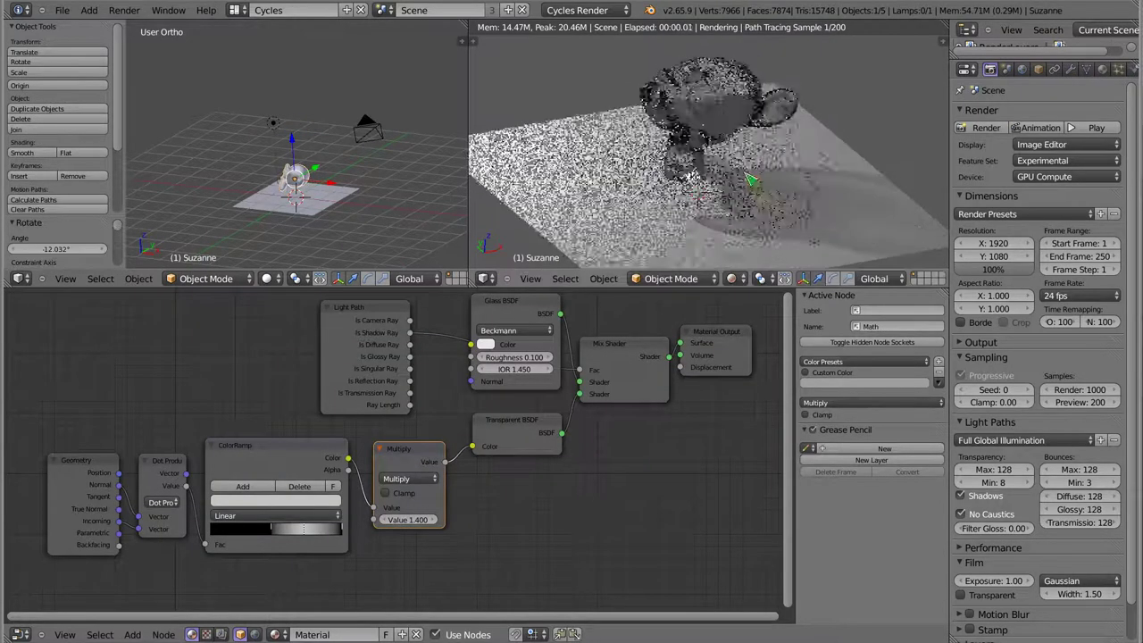
# - Shift Suzanne's position and move the Geometry node left to make room
pyautogui.press('g')
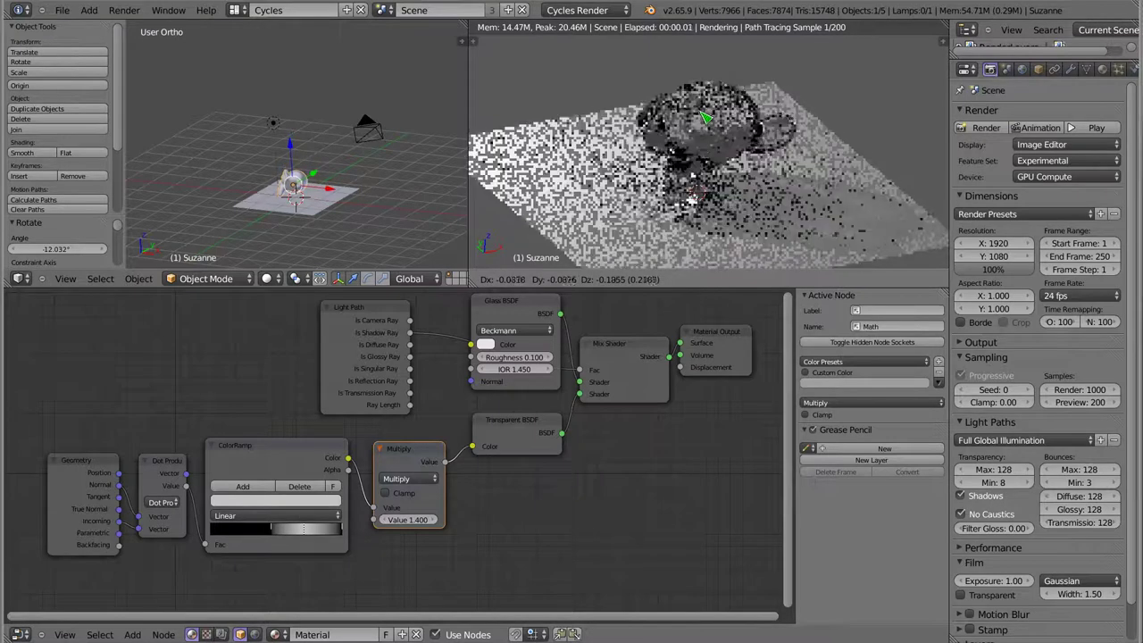
pyautogui.click(747, 210)
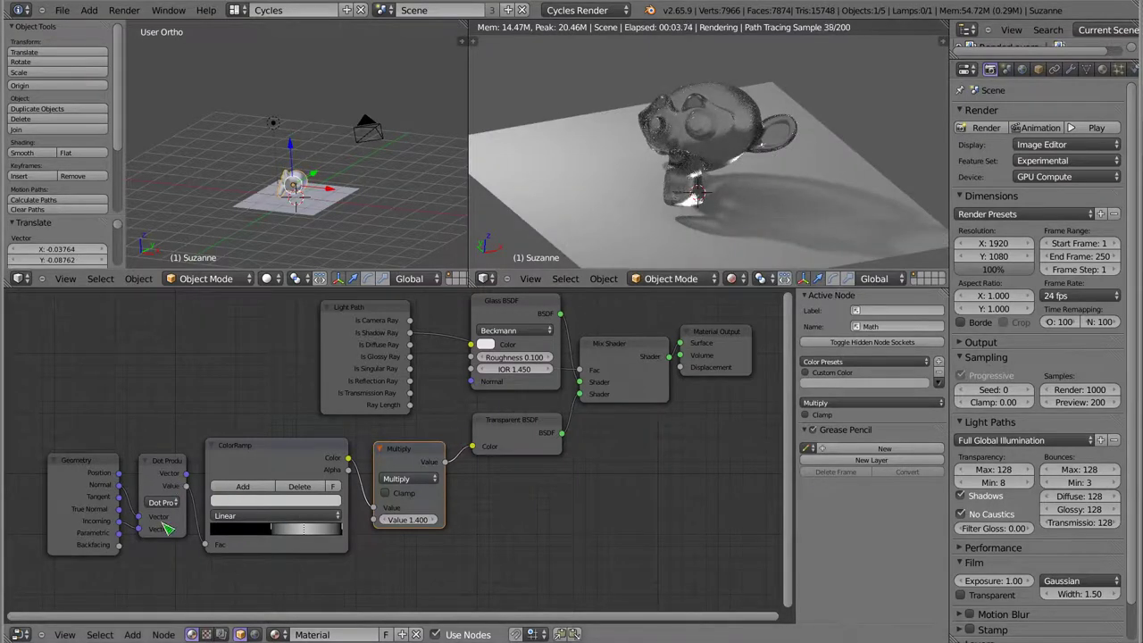
pyautogui.moveTo(386, 528); pyautogui.dragTo(658, 506, button='middle')
pyautogui.click(357, 437)
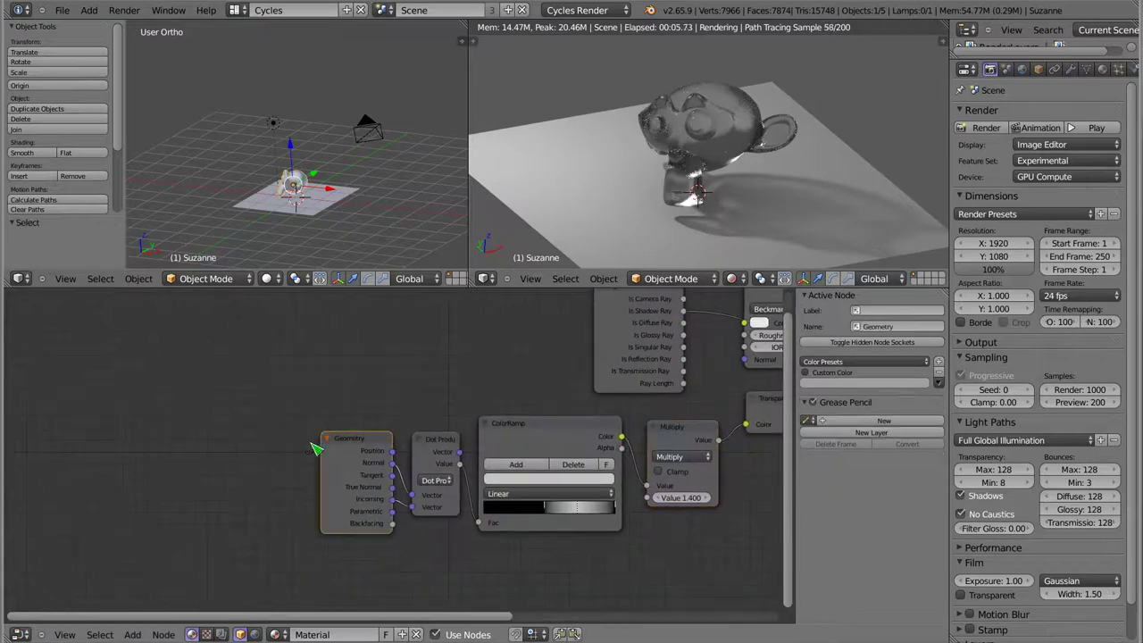
pyautogui.moveTo(368, 444); pyautogui.dragTo(177, 450)
# - Insert a Normal node on the Geometry–Dot Product link and aim its direction
pyautogui.hotkey('shift', 'a')
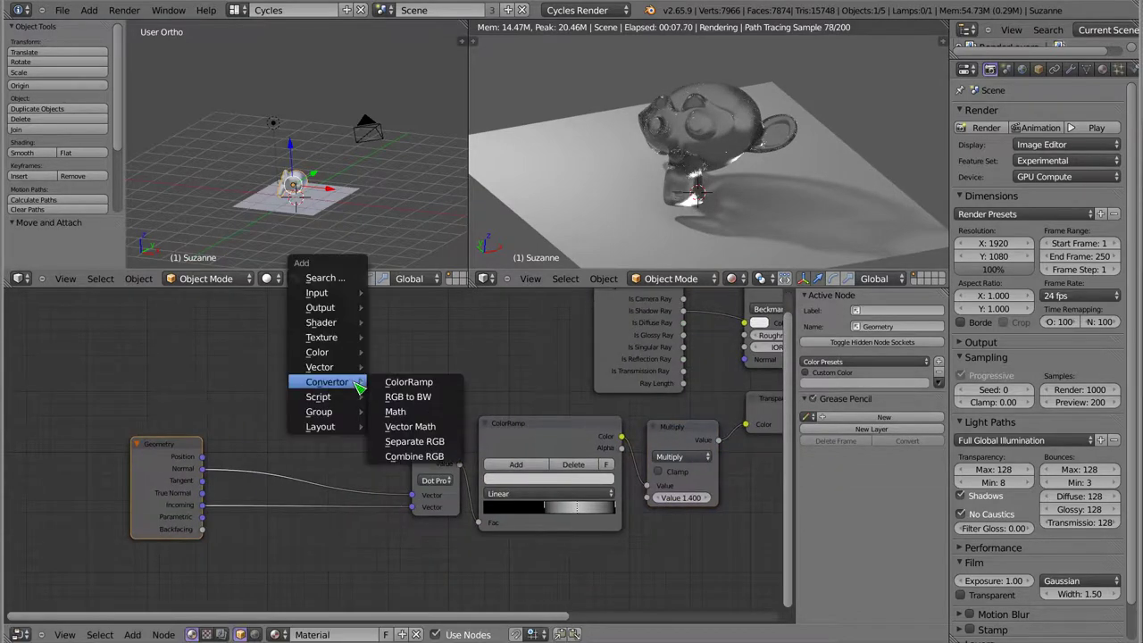
pyautogui.moveTo(320, 367)
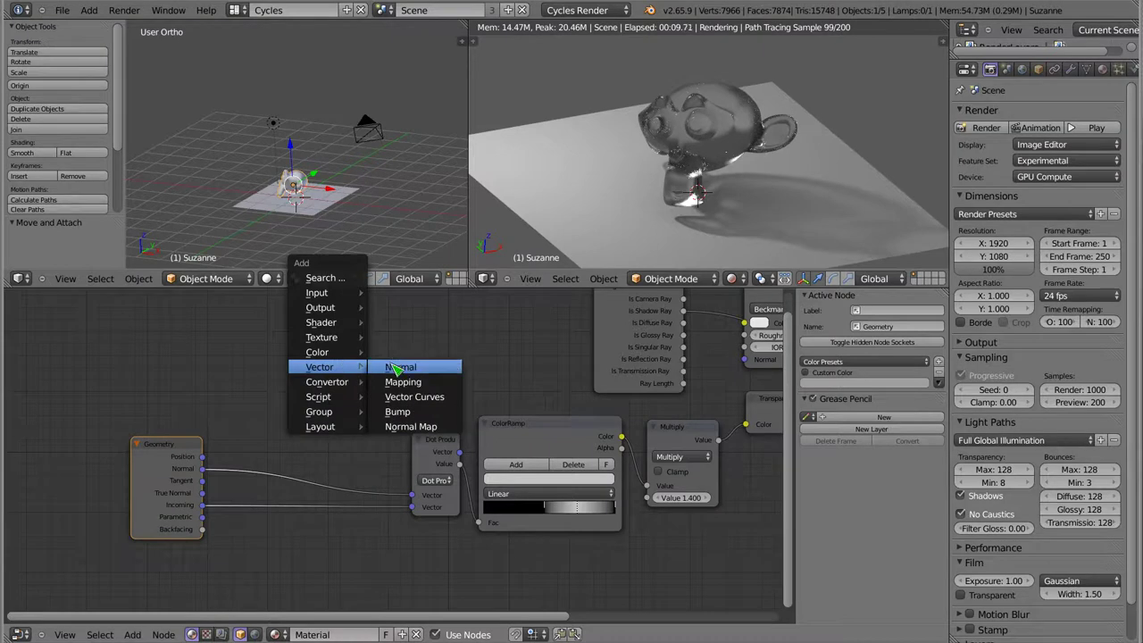
pyautogui.click(396, 369)
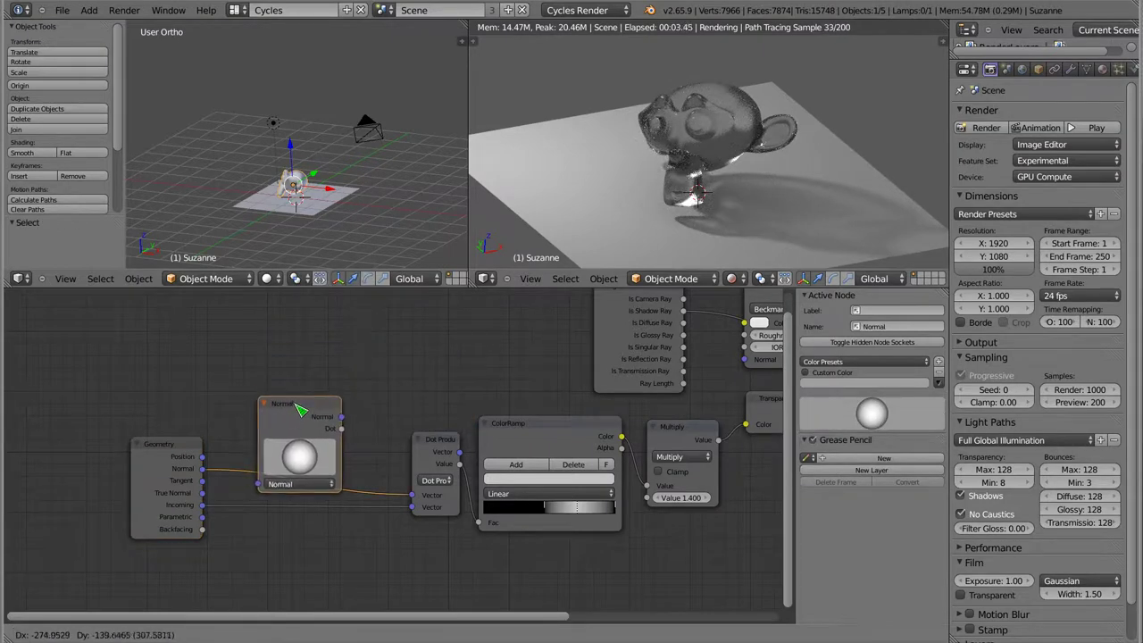
pyautogui.click(308, 435)
pyautogui.moveTo(302, 457)
pyautogui.mouseDown()
pyautogui.moveTo(337, 521)
pyautogui.moveTo(358, 451)
pyautogui.mouseUp()
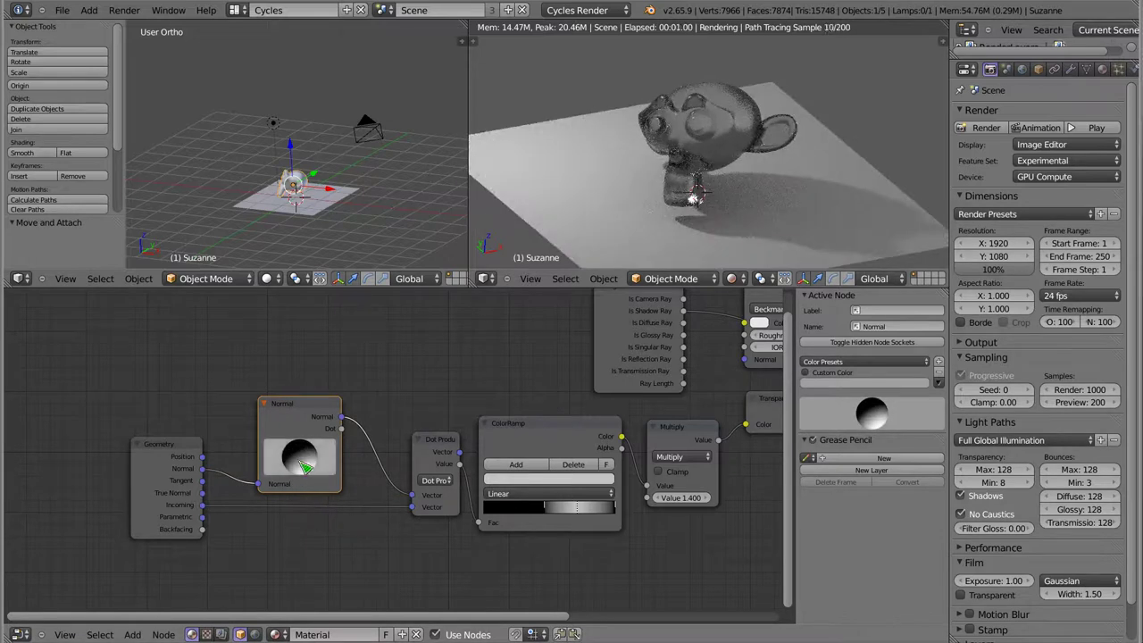
pyautogui.moveTo(357, 451)
pyautogui.mouseDown()
pyautogui.moveTo(322, 391)
pyautogui.moveTo(349, 441)
pyautogui.moveTo(339, 449)
pyautogui.moveTo(353, 420)
pyautogui.mouseUp()
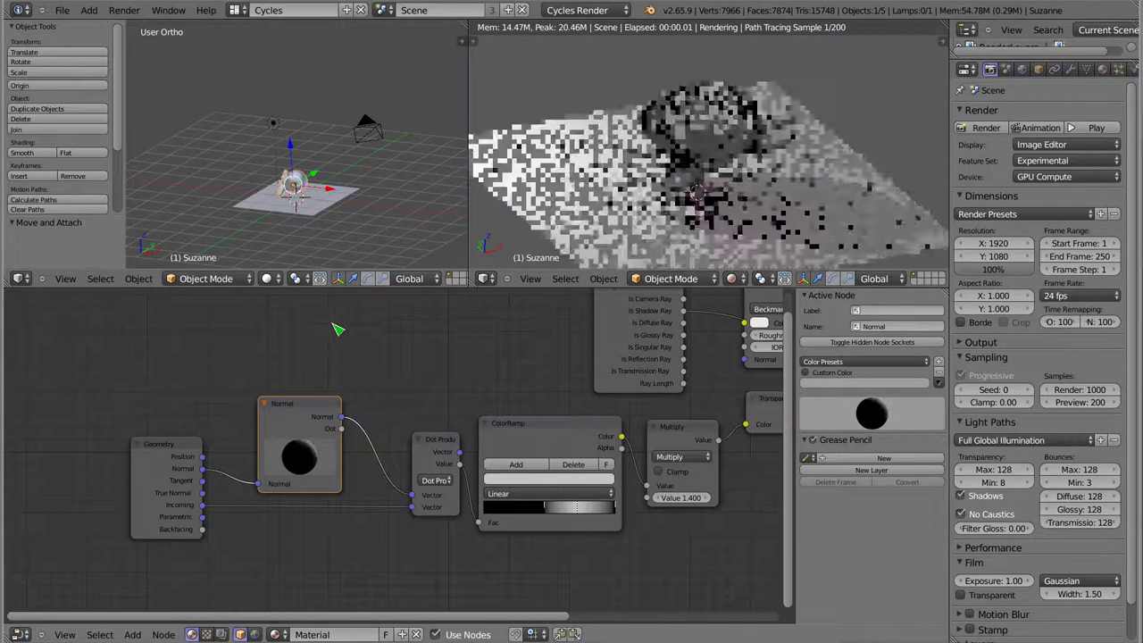
pyautogui.moveTo(294, 460); pyautogui.dragTo(332, 465)
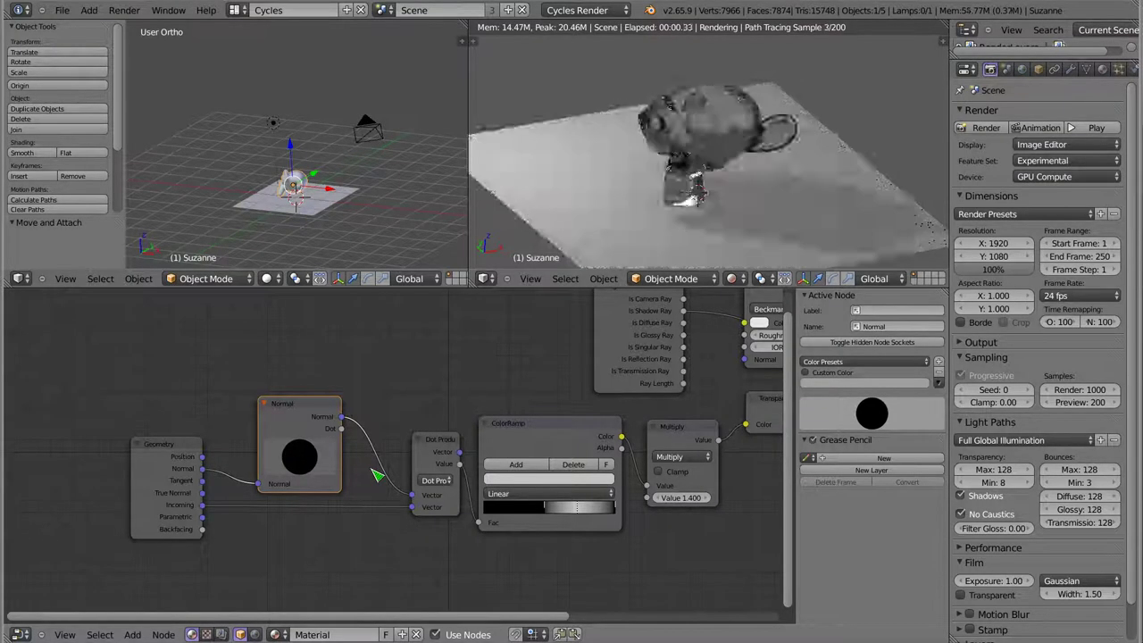
pyautogui.moveTo(299, 457); pyautogui.dragTo(439, 556)
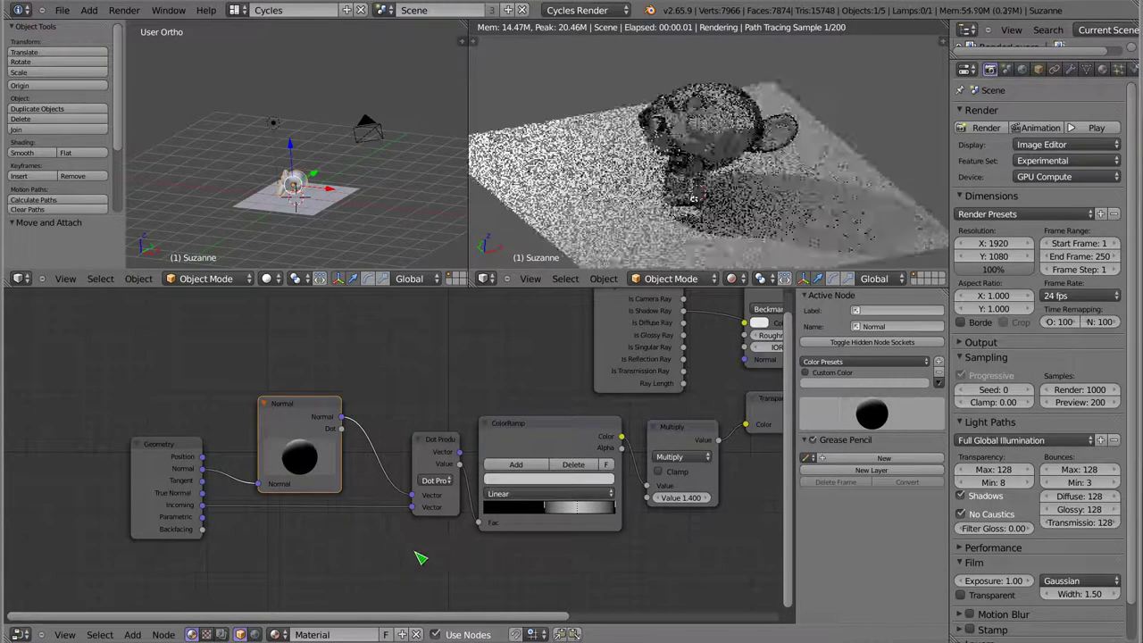
# - Set the Multiply node's value to 5
pyautogui.click(688, 499)
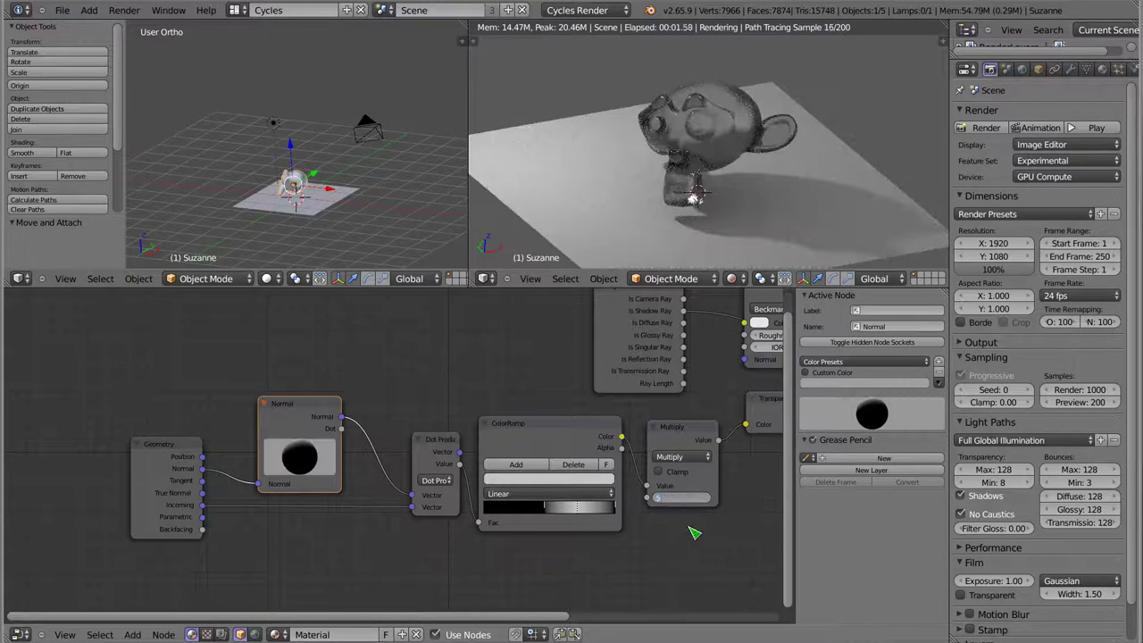
pyautogui.write('5')
pyautogui.press('Return')
# - Re-aim the Normal node, slide the ColorRamp black stop right, and lower Multiply to 1.8
pyautogui.moveTo(299, 457)
pyautogui.mouseDown()
pyautogui.moveTo(252, 457)
pyautogui.moveTo(268, 473)
pyautogui.moveTo(306, 472)
pyautogui.mouseUp()
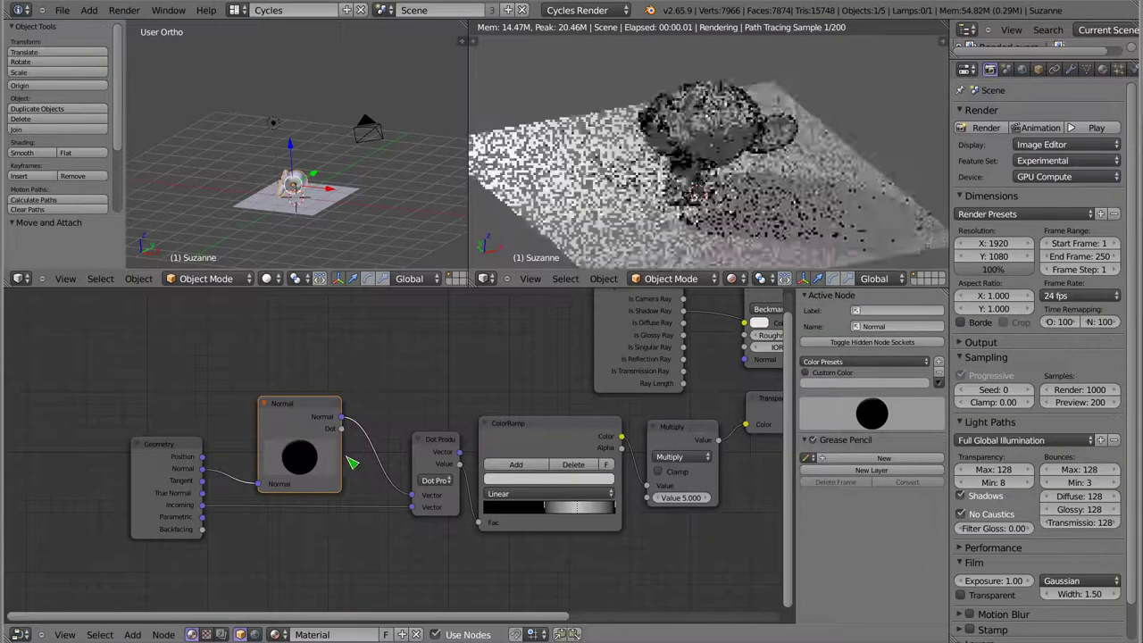
pyautogui.moveTo(335, 457)
pyautogui.mouseDown()
pyautogui.moveTo(345, 459)
pyautogui.moveTo(307, 465)
pyautogui.mouseUp()
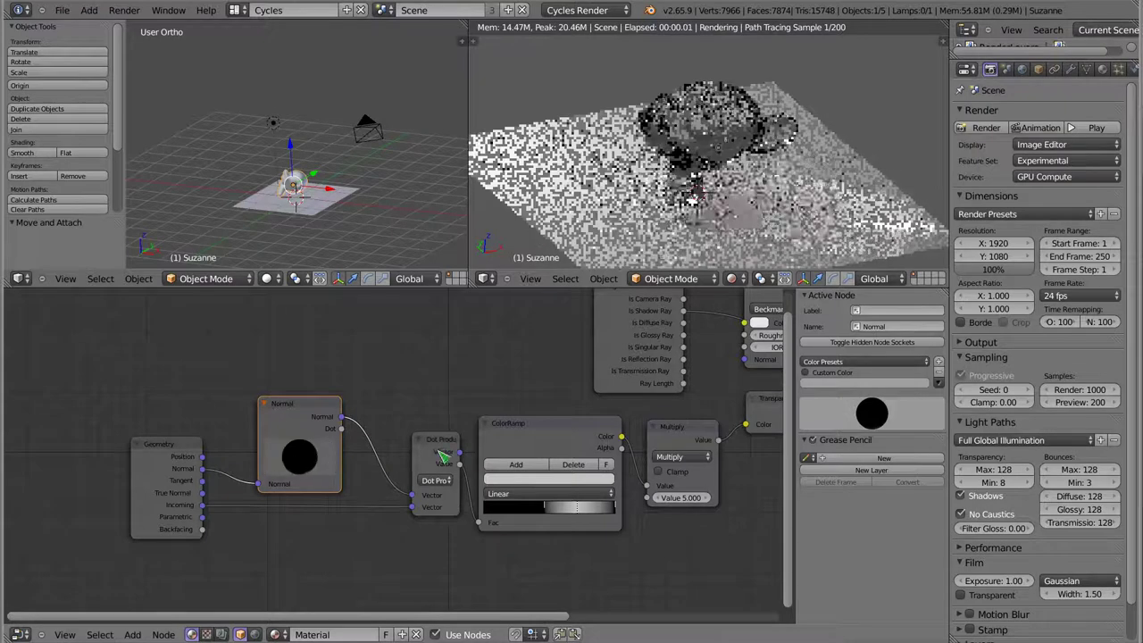
pyautogui.moveTo(349, 453); pyautogui.dragTo(354, 456)
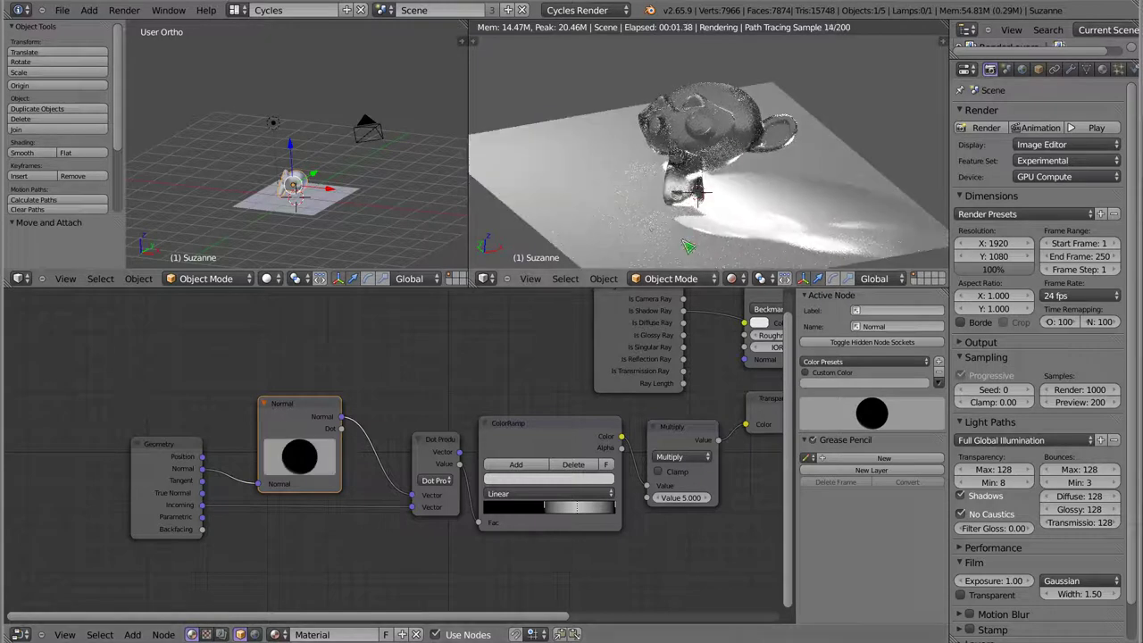
pyautogui.moveTo(544, 509)
pyautogui.mouseDown()
pyautogui.moveTo(600, 516)
pyautogui.moveTo(579, 515)
pyautogui.moveTo(590, 513)
pyautogui.mouseUp()
pyautogui.moveTo(306, 459); pyautogui.dragTo(360, 474)
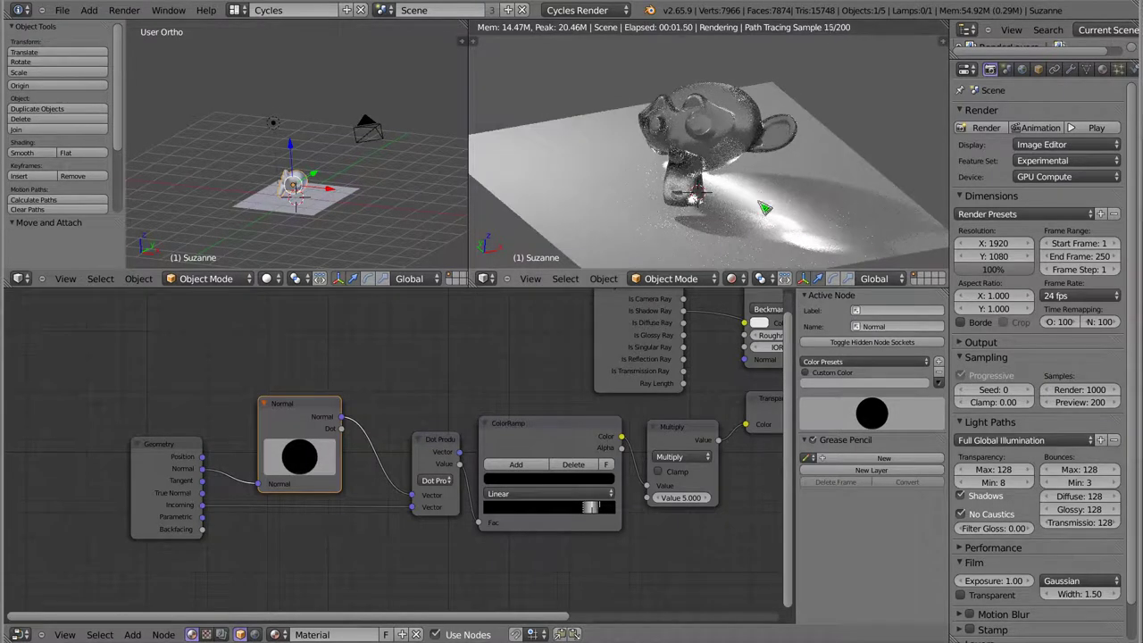
pyautogui.moveTo(681, 498); pyautogui.dragTo(656, 497)
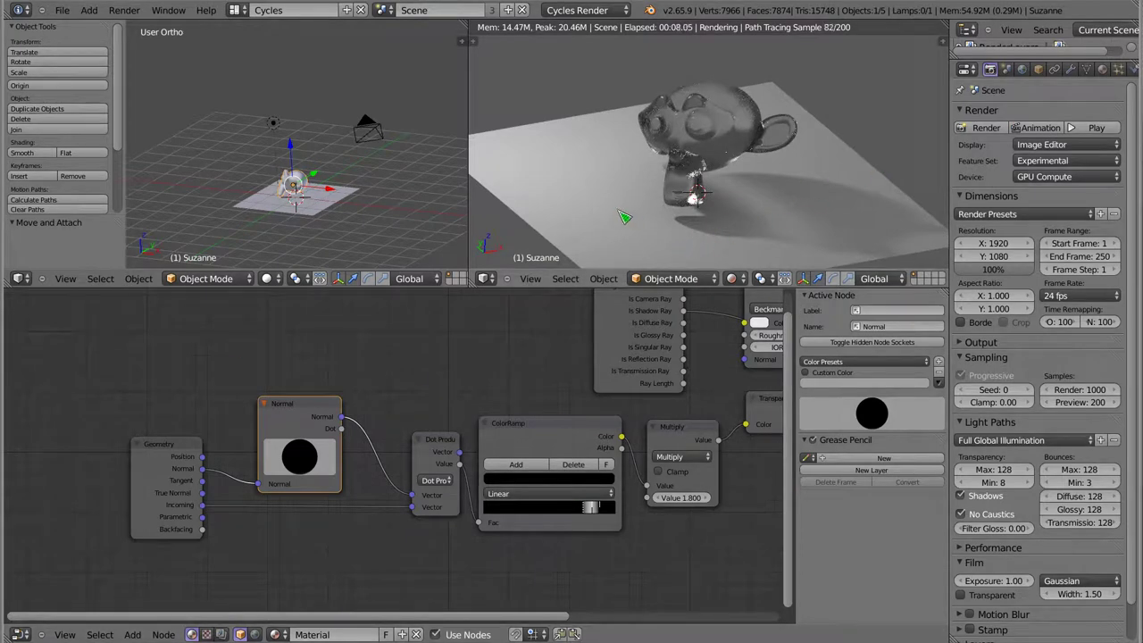
pyautogui.click(305, 408)
# - Delete the Normal node keeping its links, and adjust a ColorRamp stop's position and colour
pyautogui.hotkey('ctrl', 'x')
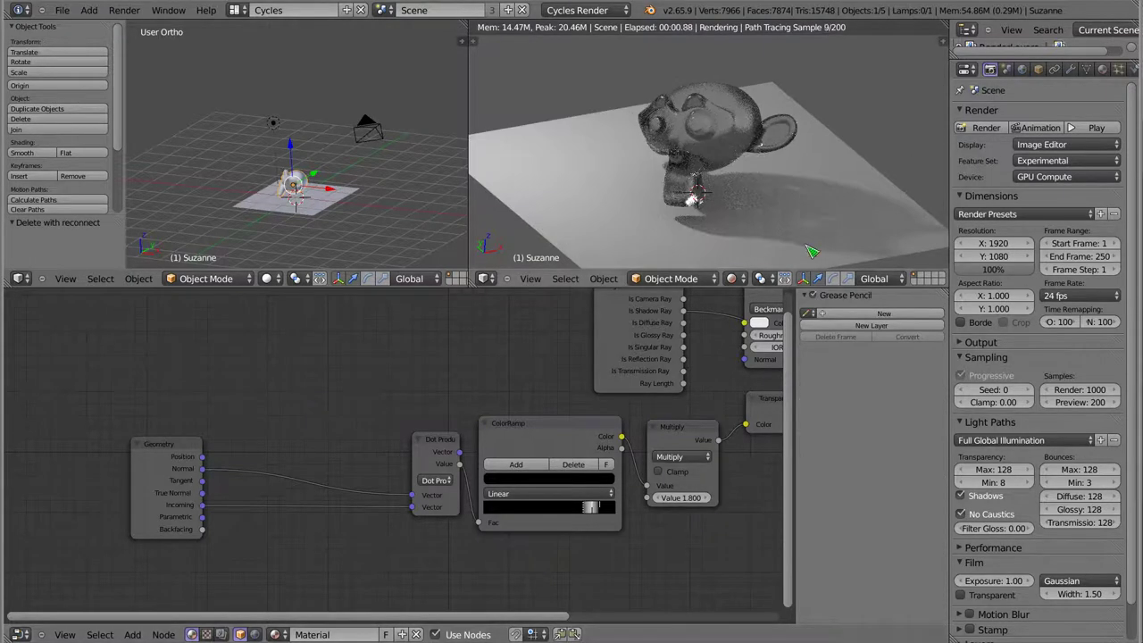
pyautogui.moveTo(589, 513); pyautogui.dragTo(580, 512)
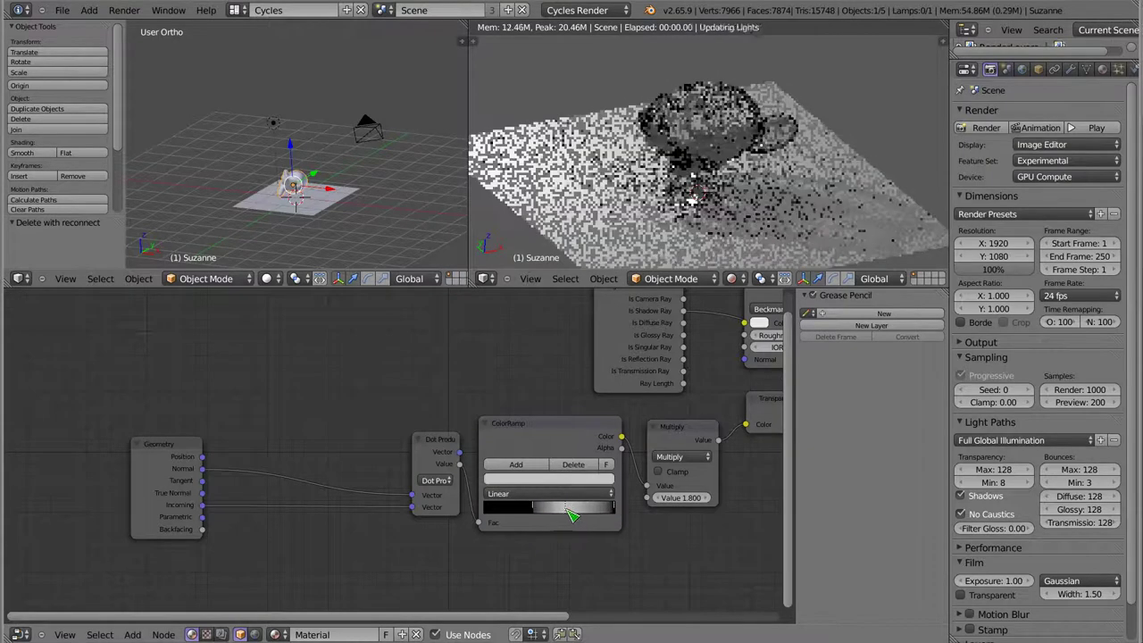
pyautogui.click(548, 478)
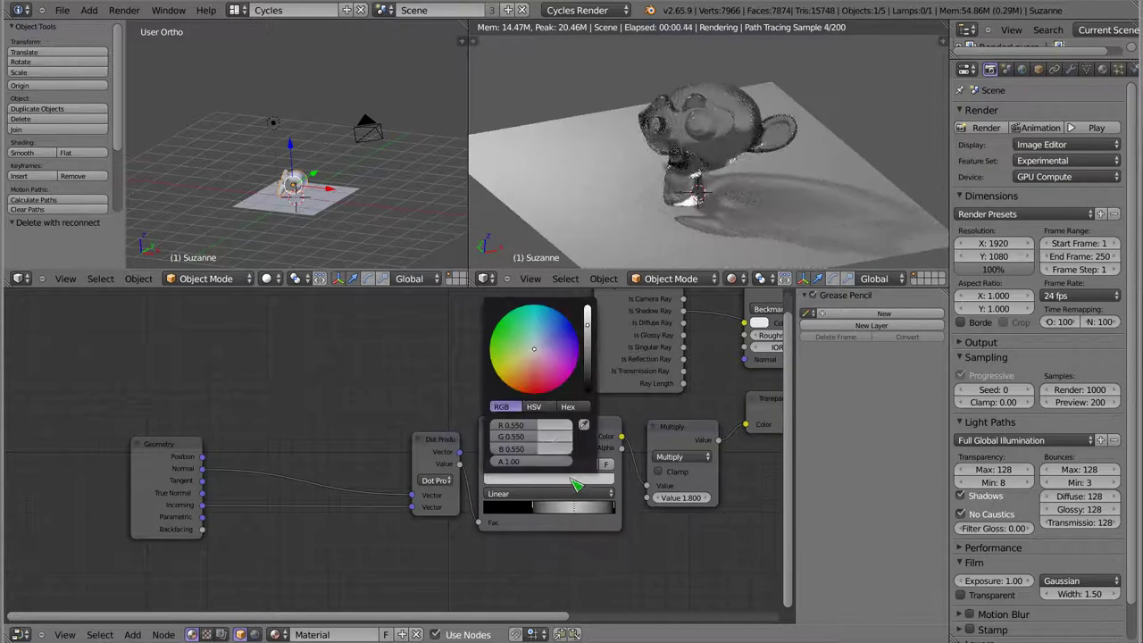
pyautogui.scroll(-3, 548, 441)
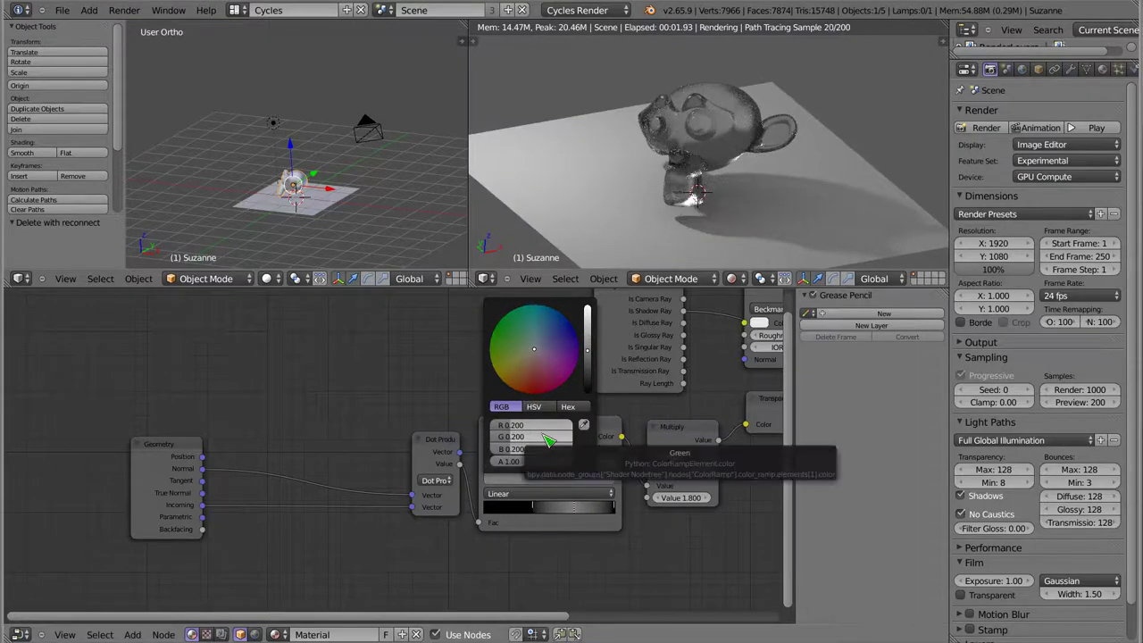
# - Darken the ColorRamp stop to 0.1 grey and raise the Multiply value to 14.2
pyautogui.moveTo(686, 498)
pyautogui.mouseDown()
pyautogui.moveTo(714, 497)
pyautogui.moveTo(661, 497)
pyautogui.mouseUp()
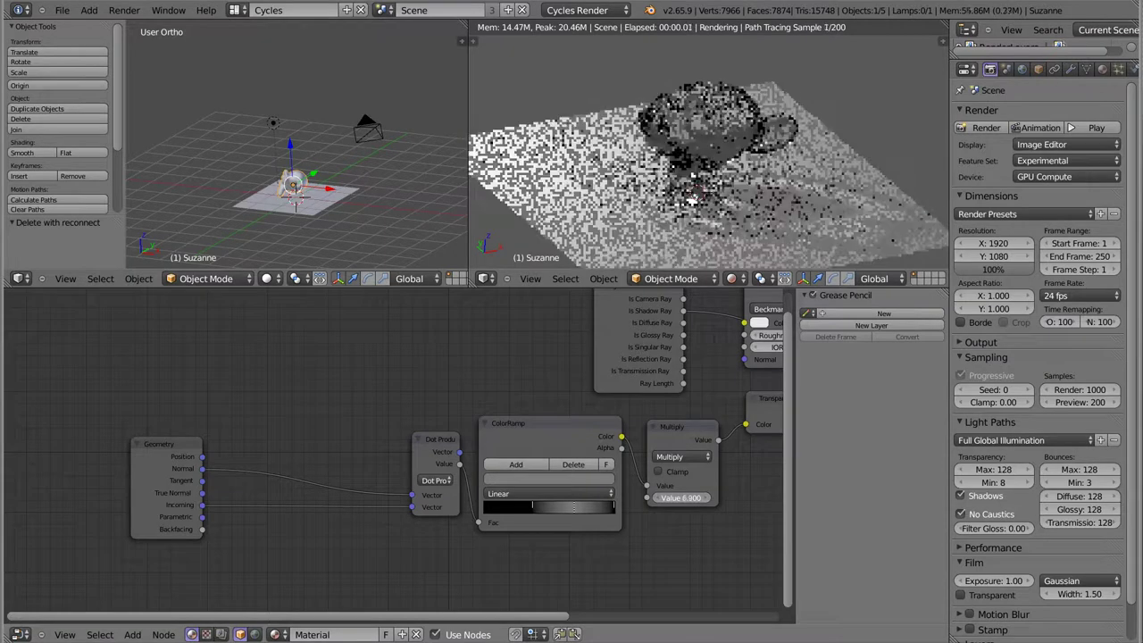
pyautogui.click(549, 480)
pyautogui.scroll(-5, 544, 442)
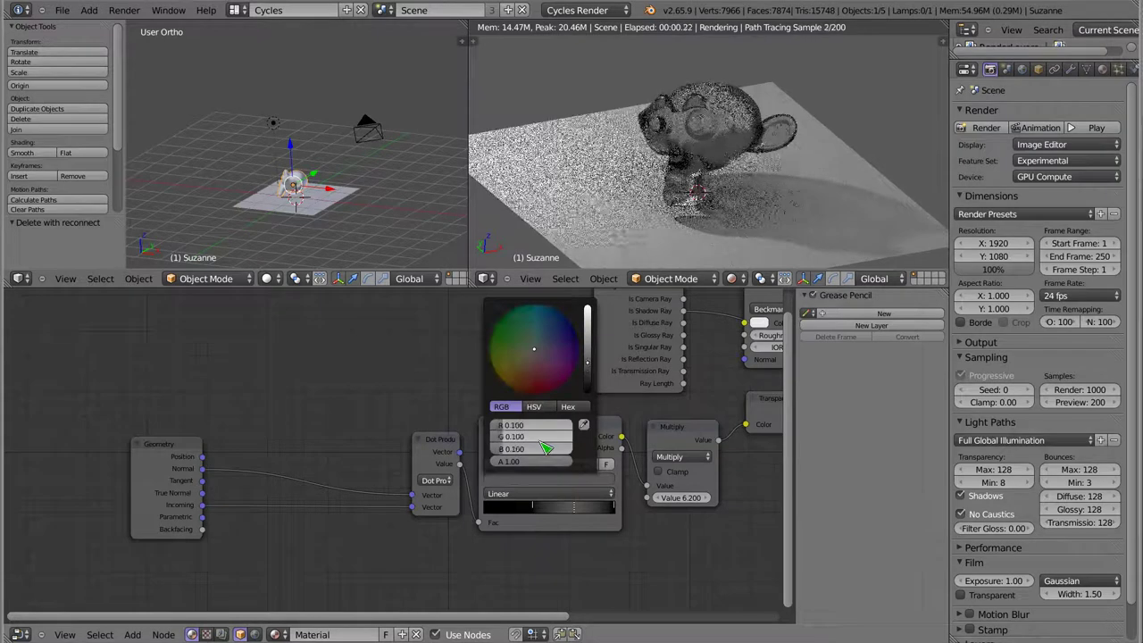
pyautogui.moveTo(681, 497)
pyautogui.mouseDown()
pyautogui.moveTo(747, 497)
pyautogui.moveTo(665, 497)
pyautogui.moveTo(688, 498)
pyautogui.mouseUp()
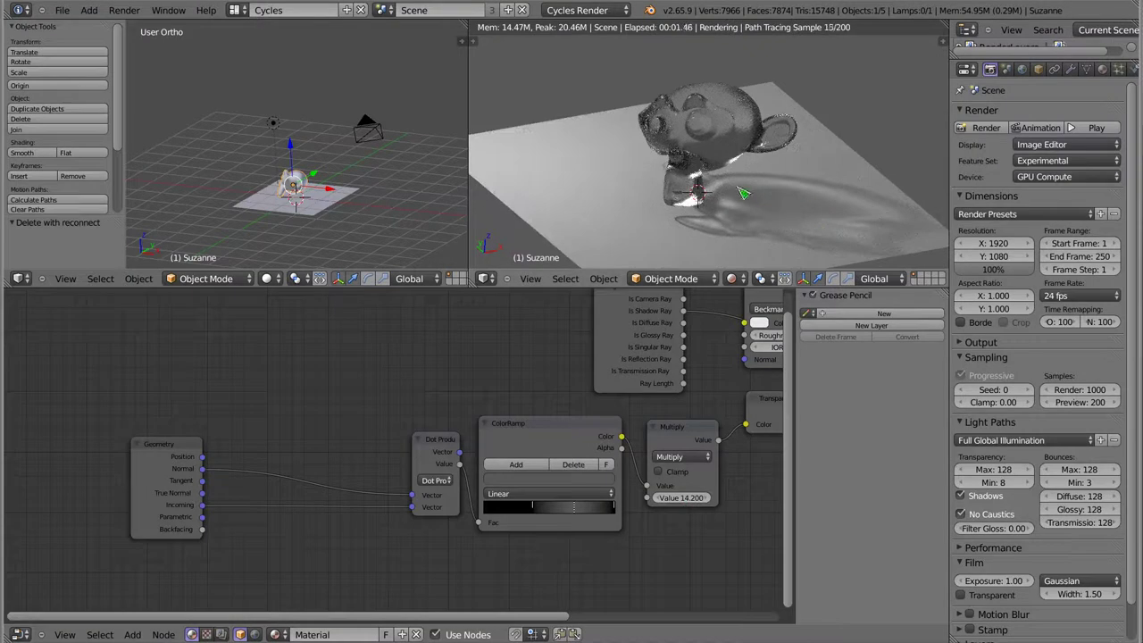
pyautogui.scroll(-3, 741, 192)
# - Change the point lamp's size from 0.1 to 1, then reselect Suzanne
pyautogui.rightClick(273, 122)
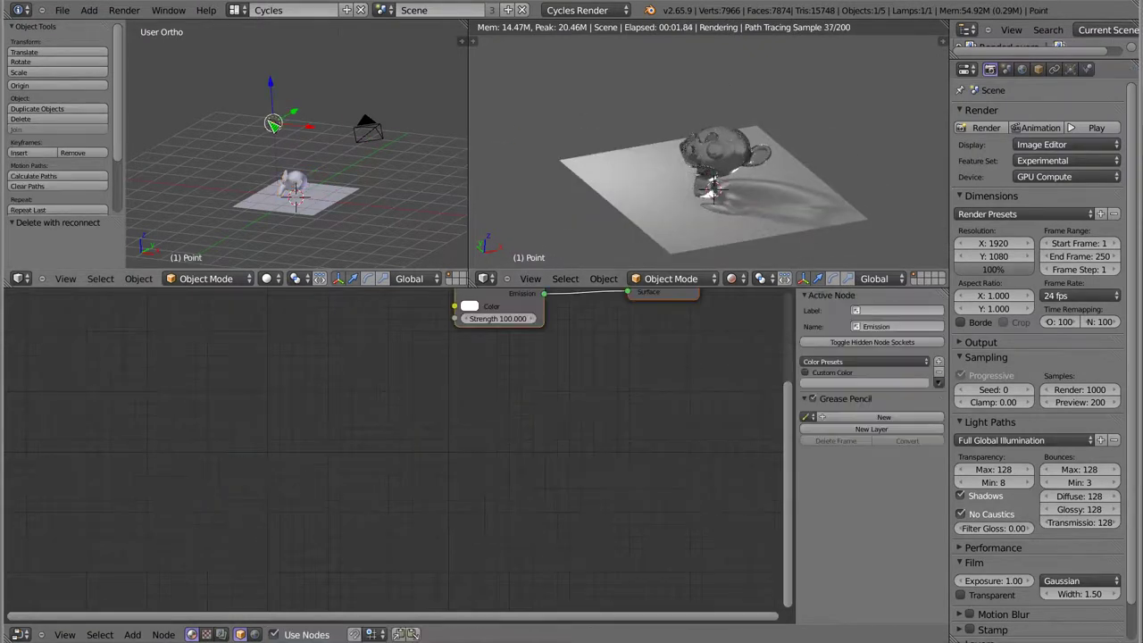
pyautogui.click(1071, 69)
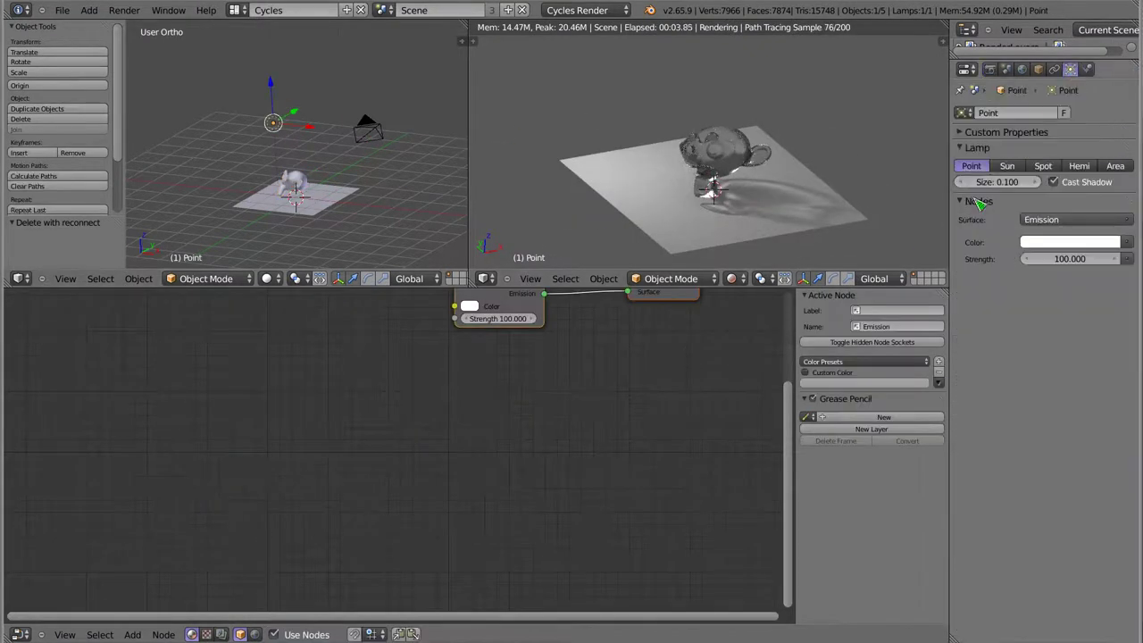
pyautogui.click(1014, 182)
pyautogui.write('1')
pyautogui.press('Return')
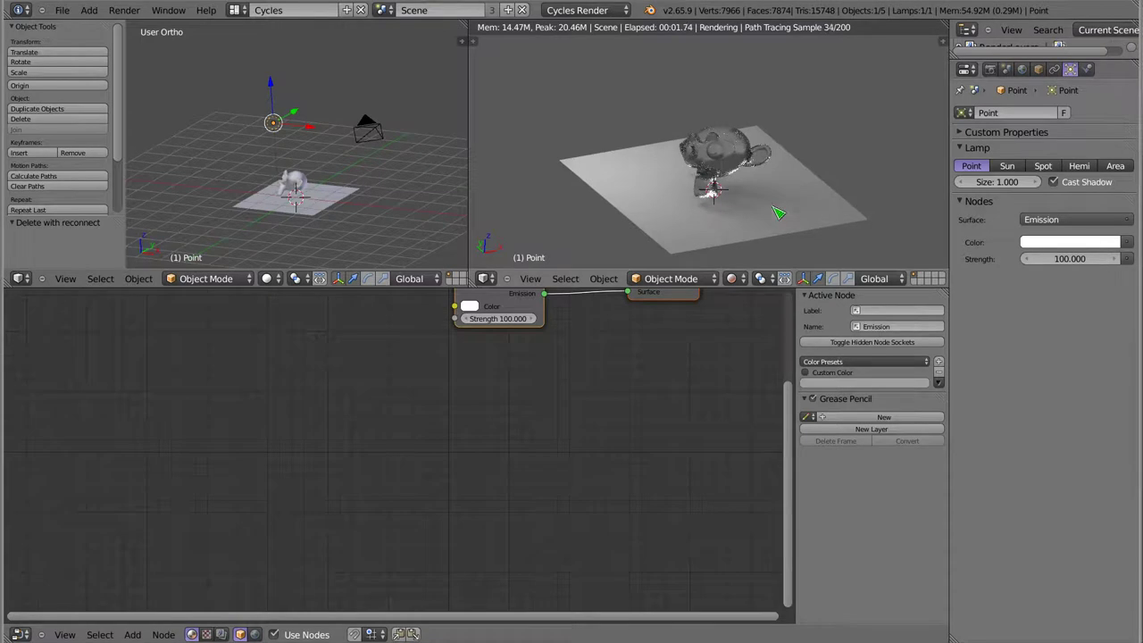
pyautogui.rightClick(717, 165)
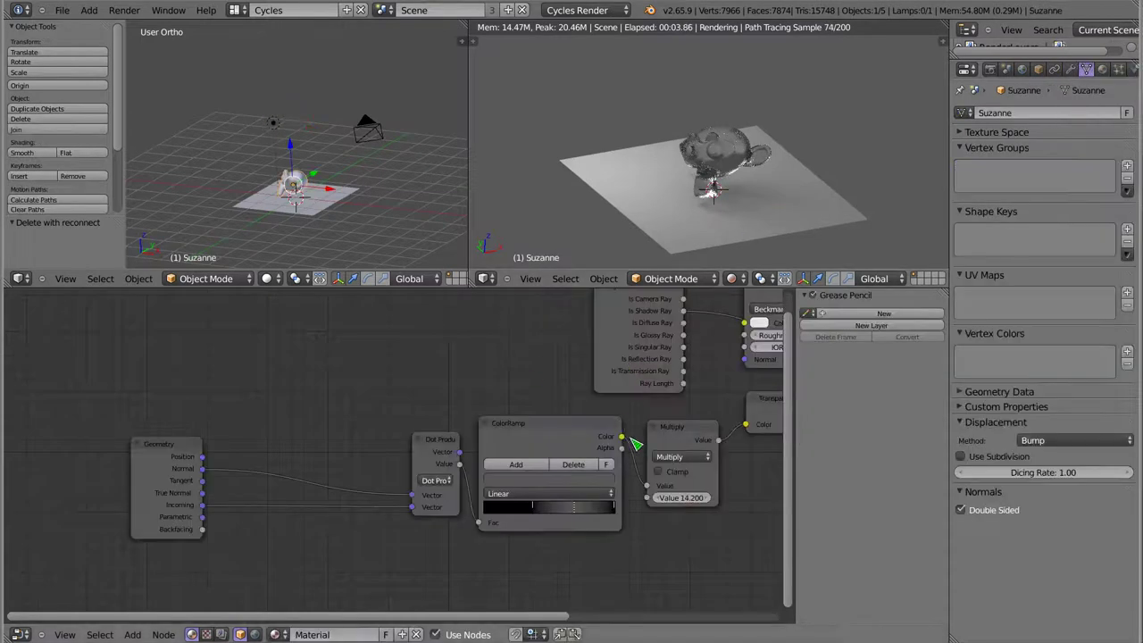
# - Set the Multiply value to 25.5, nudge it to 25.4, and adjust the ColorRamp gradient
pyautogui.click(679, 497)
pyautogui.write('25.5')
pyautogui.press('Return')
pyautogui.click(660, 497)
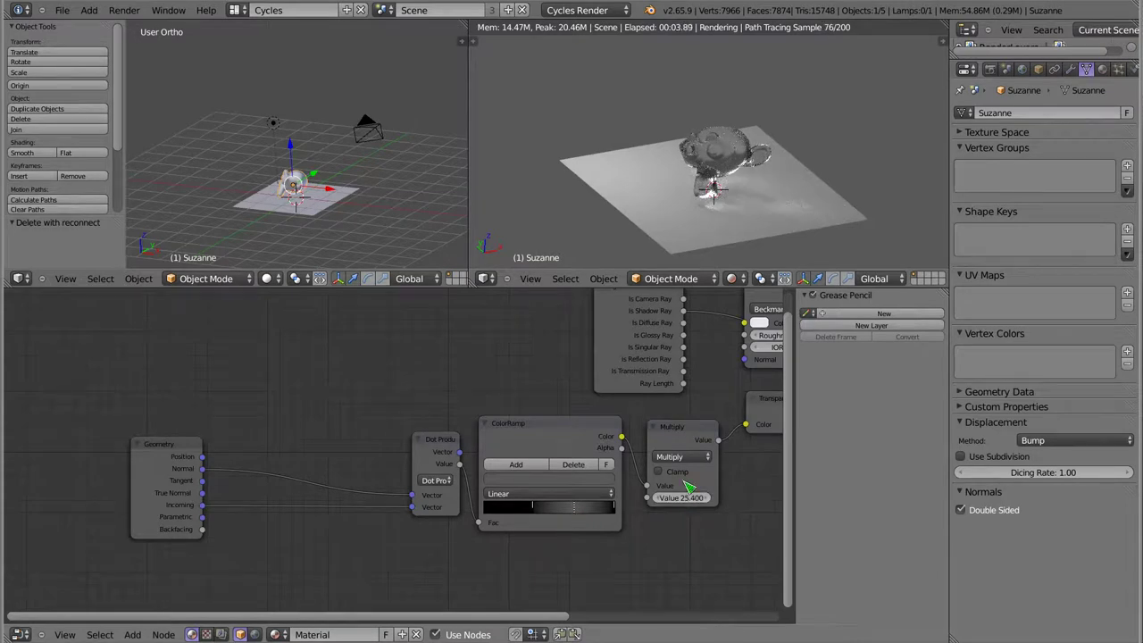
pyautogui.moveTo(687, 486); pyautogui.dragTo(518, 474, button='middle')
pyautogui.moveTo(421, 511); pyautogui.dragTo(423, 511)
pyautogui.click(419, 487)
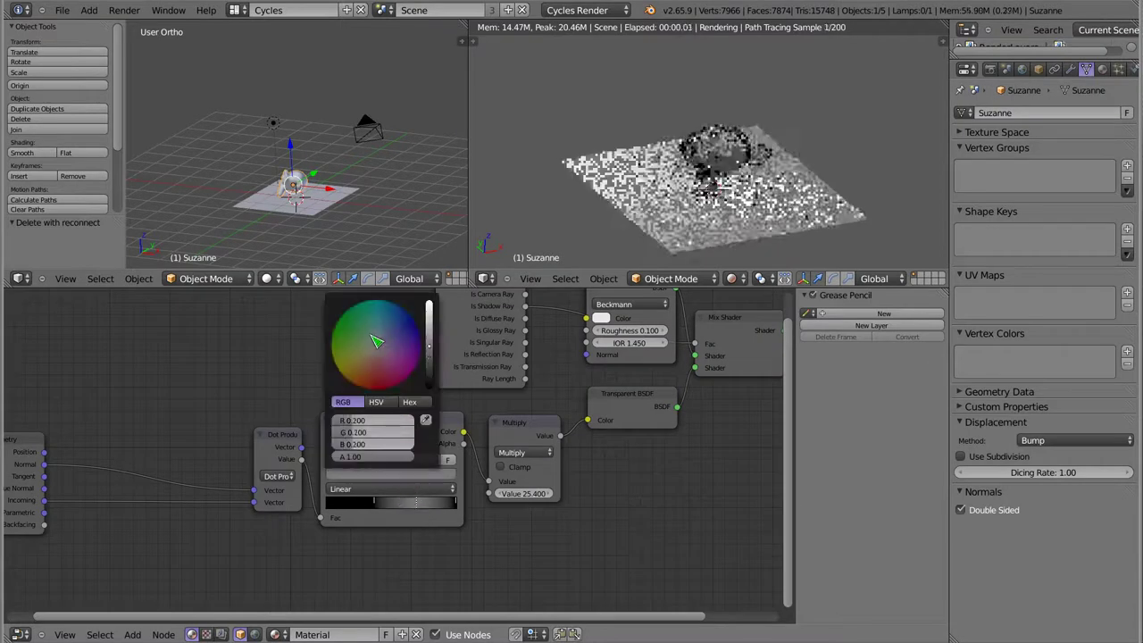
# - Lower the Multiply value, move the ColorRamp black stop right, and settle Multiply at 10.8
pyautogui.moveTo(523, 493)
pyautogui.mouseDown()
pyautogui.moveTo(482, 493)
pyautogui.moveTo(500, 493)
pyautogui.mouseUp()
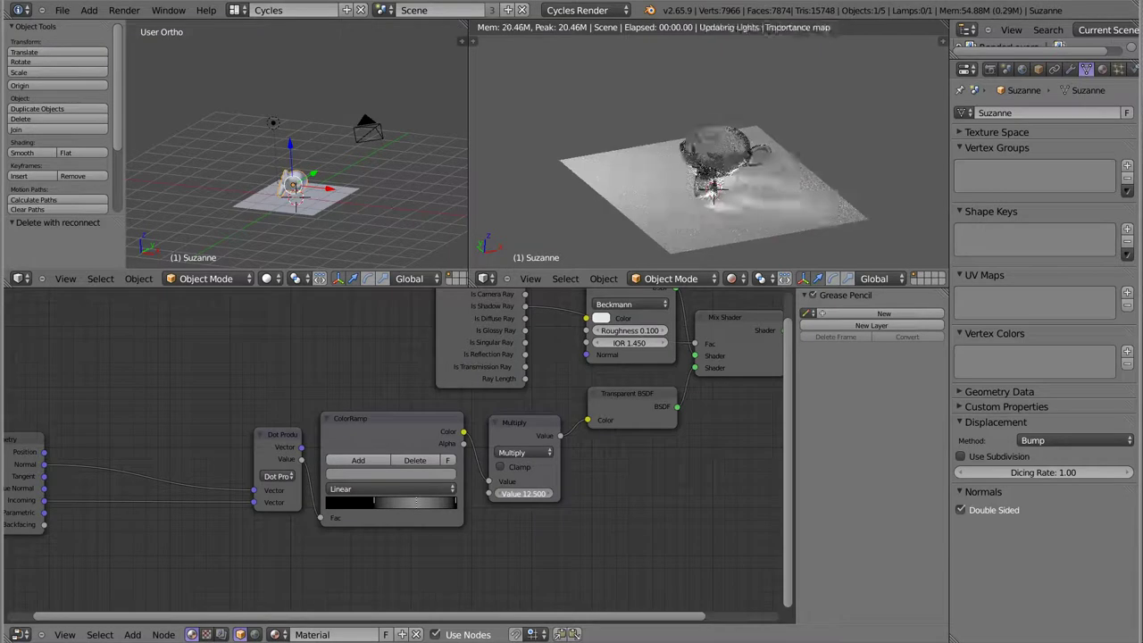
pyautogui.moveTo(523, 493)
pyautogui.mouseDown()
pyautogui.moveTo(509, 493)
pyautogui.moveTo(523, 518)
pyautogui.mouseUp()
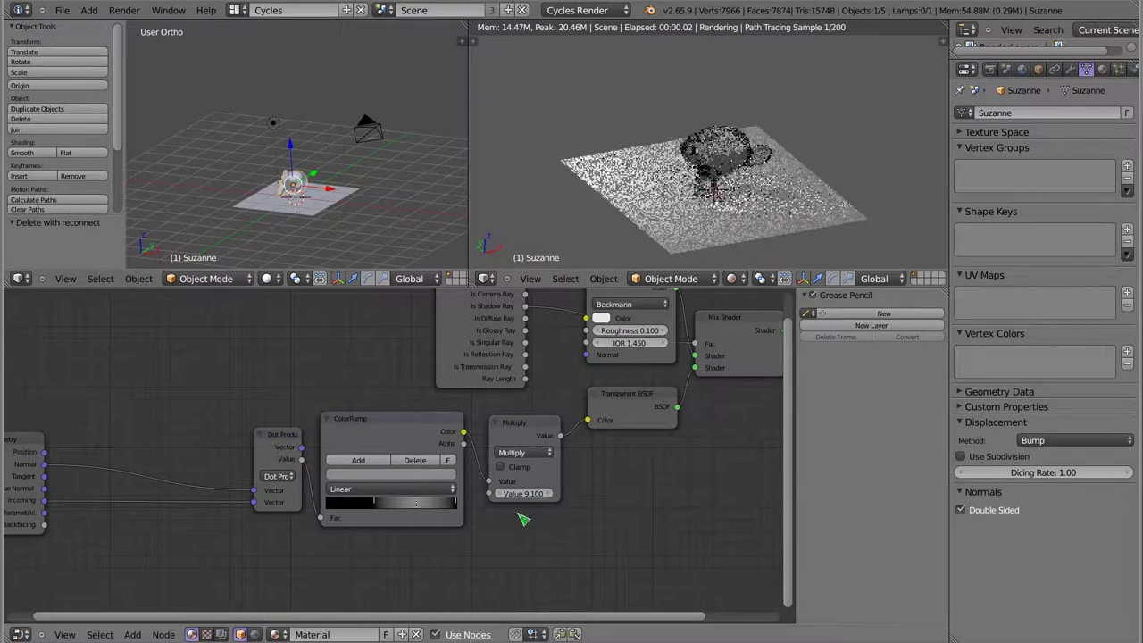
pyautogui.moveTo(379, 506); pyautogui.dragTo(437, 509)
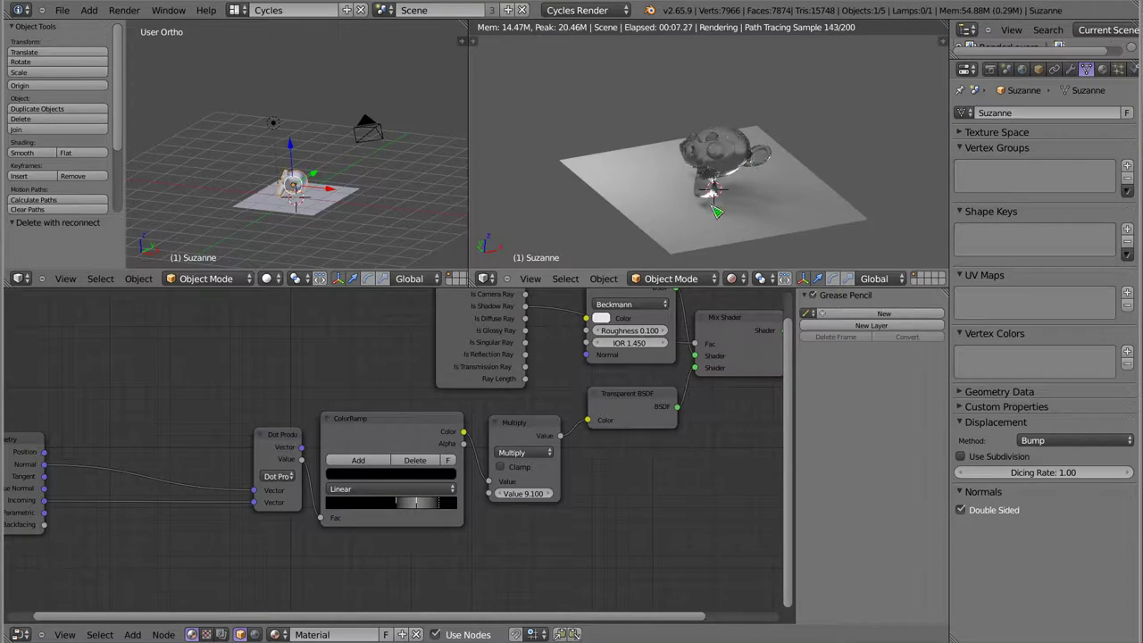
pyautogui.moveTo(536, 493); pyautogui.dragTo(580, 493)
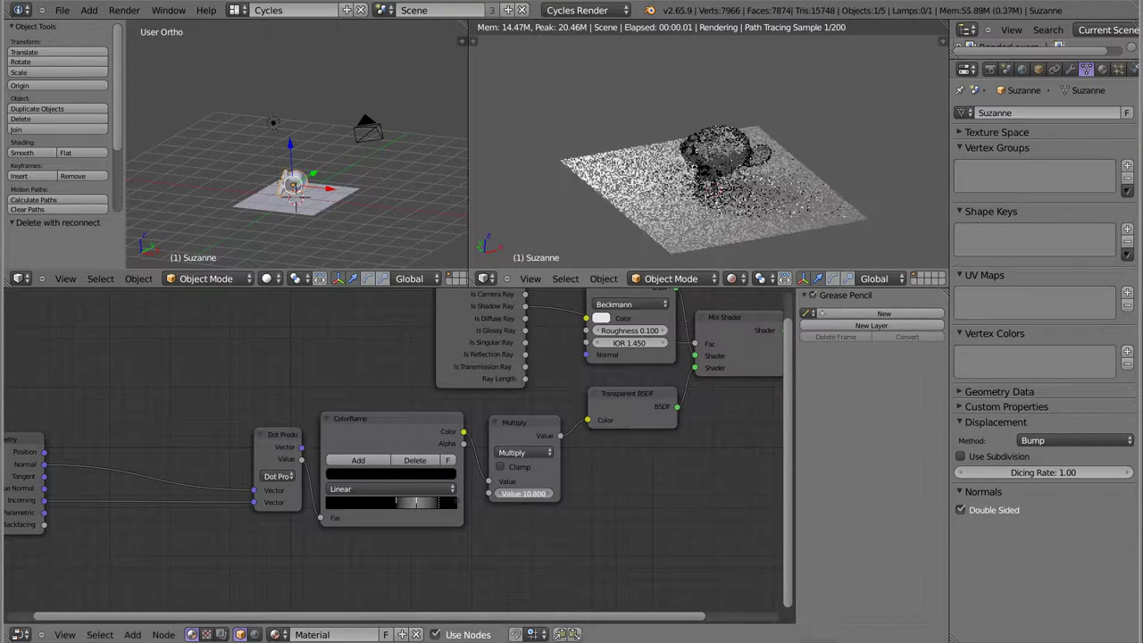
pyautogui.scroll(4, 753, 235)
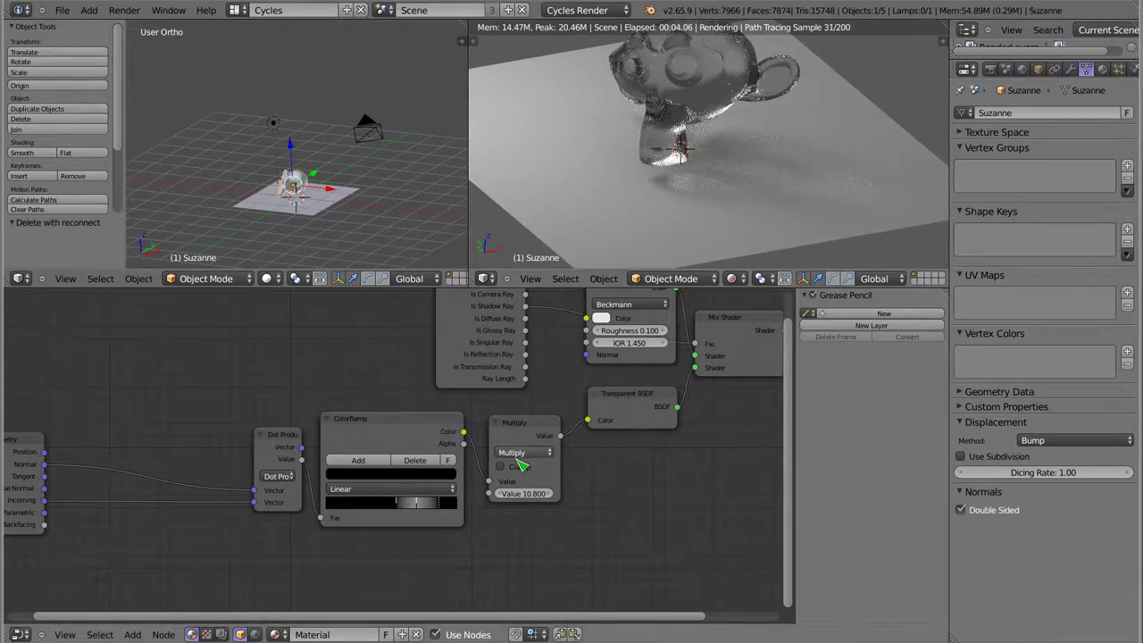
pyautogui.moveTo(658, 466); pyautogui.dragTo(444, 492, button='middle')
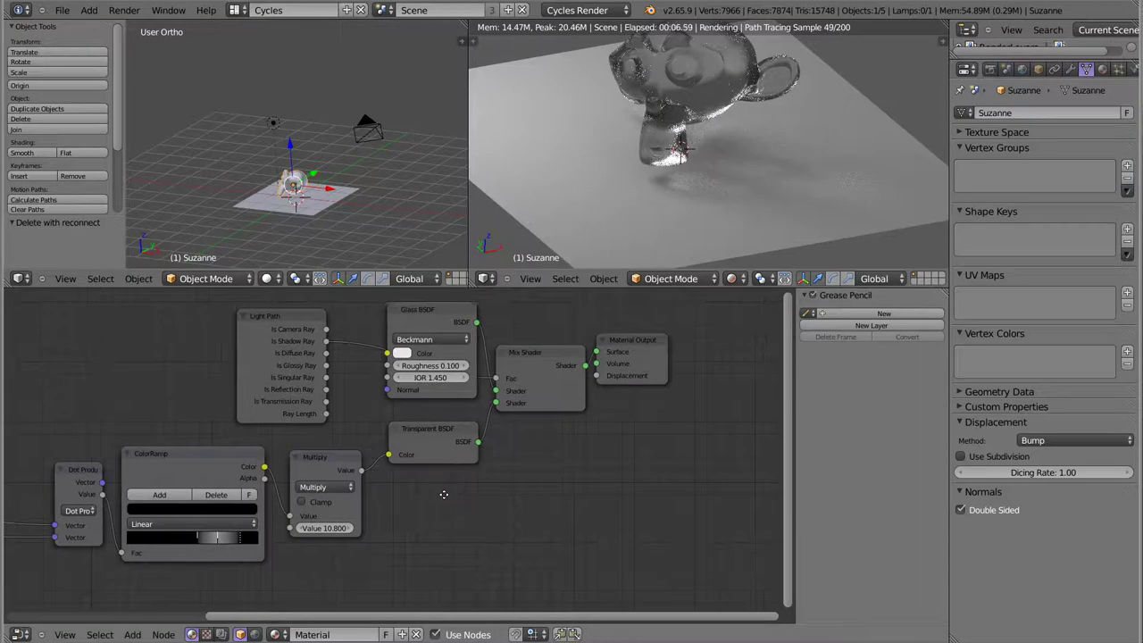
# - Check the plane, then tint Suzanne's Glass BSDF colour slightly green
pyautogui.rightClick(708, 73)
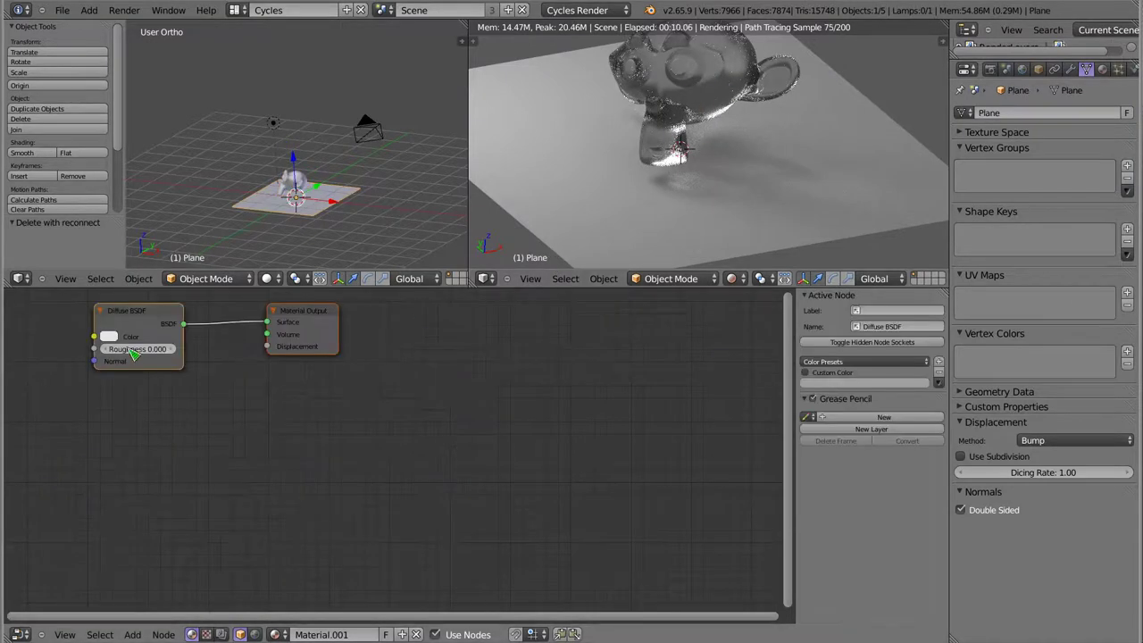
pyautogui.rightClick(650, 75)
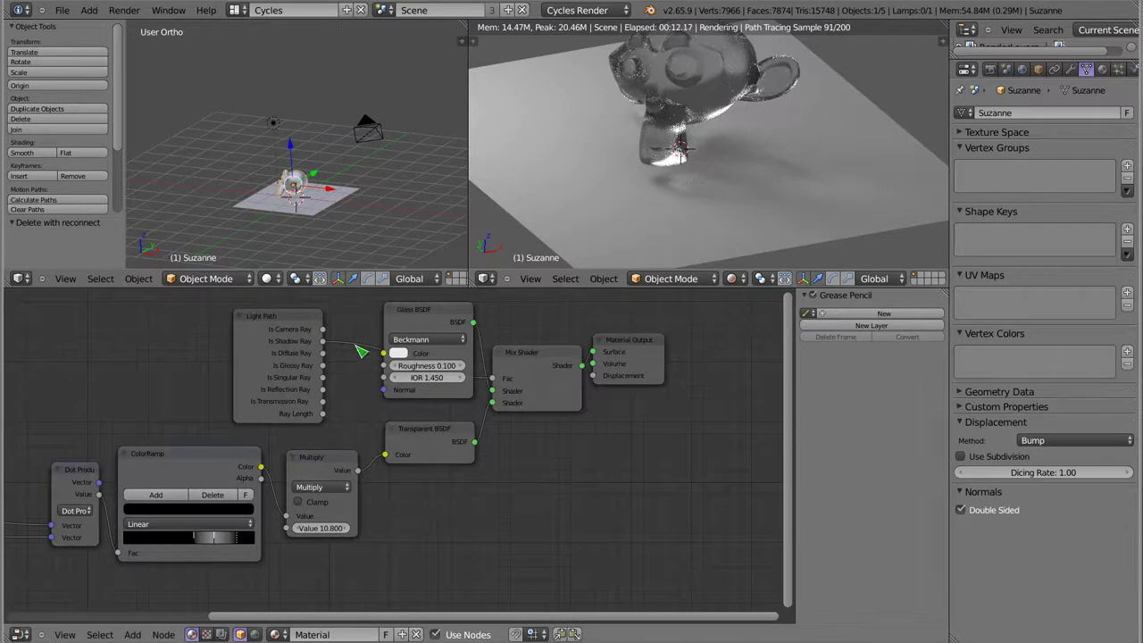
pyautogui.click(398, 353)
pyautogui.moveTo(439, 225); pyautogui.dragTo(436, 221)
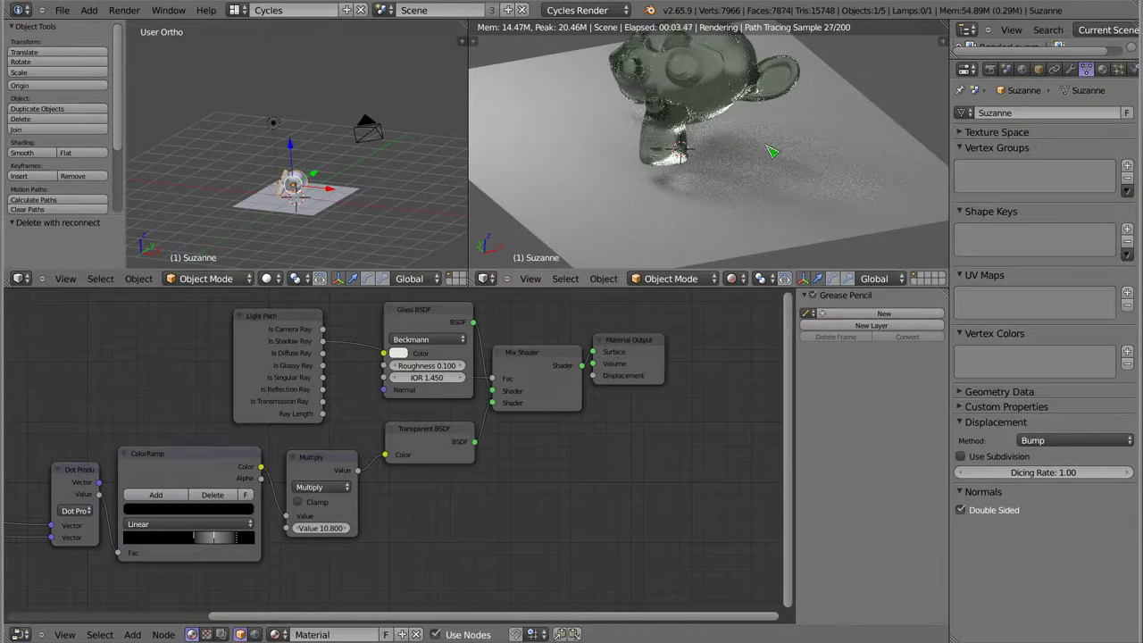
# - Rewire the nodes so the Mix Shader feeds the Material Output's Surface input
pyautogui.moveTo(470, 324)
pyautogui.mouseDown()
pyautogui.moveTo(598, 357)
pyautogui.moveTo(678, 340)
pyautogui.mouseUp()
pyautogui.moveTo(616, 366); pyautogui.dragTo(640, 363)
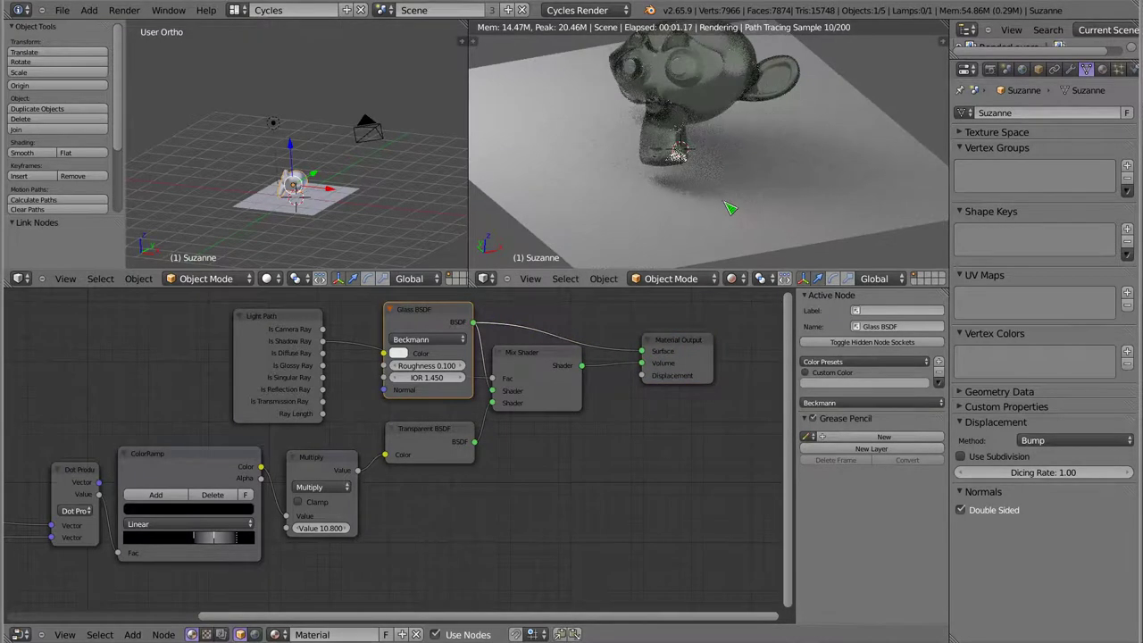
pyautogui.moveTo(641, 366); pyautogui.dragTo(705, 313)
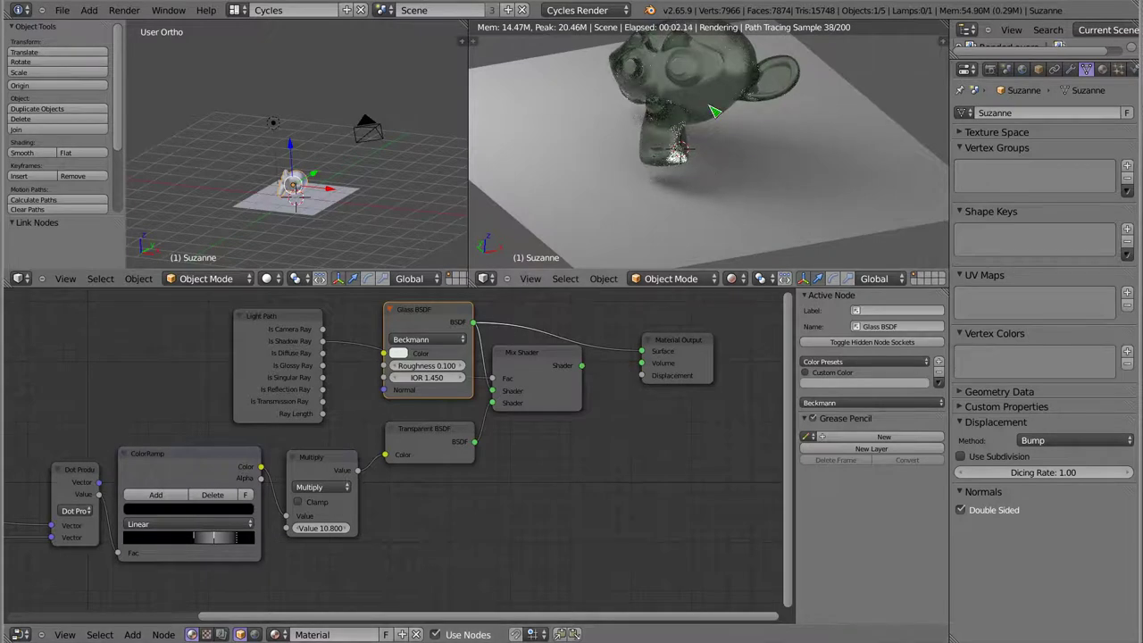
pyautogui.click(578, 366)
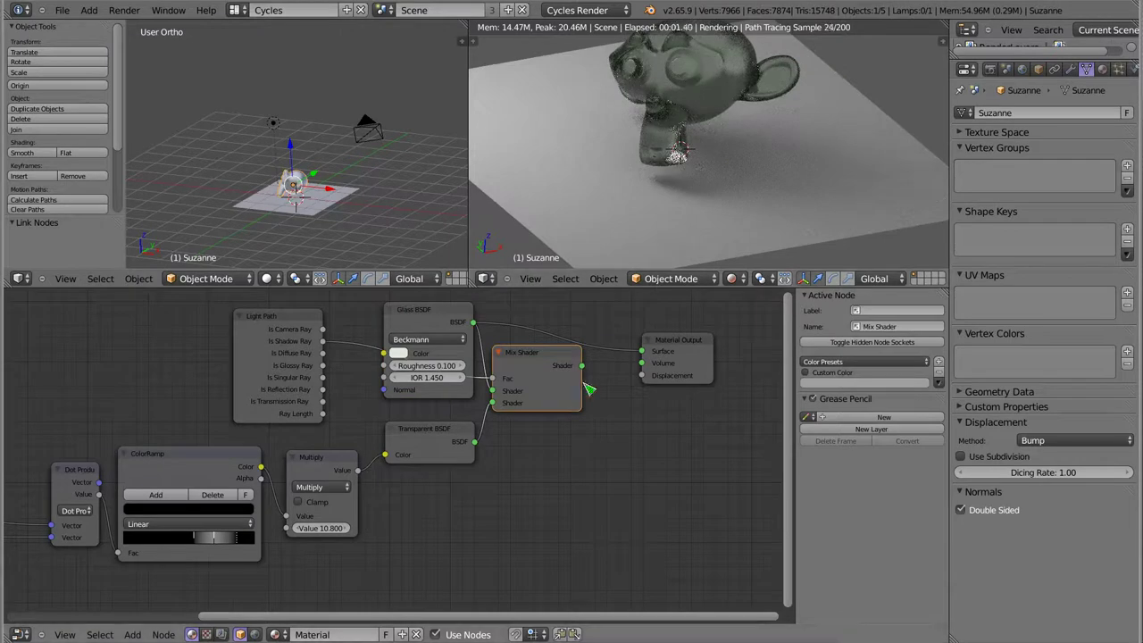
pyautogui.moveTo(582, 365); pyautogui.dragTo(629, 368)
pyautogui.moveTo(643, 361)
pyautogui.mouseDown()
pyautogui.moveTo(641, 352)
pyautogui.moveTo(710, 352)
pyautogui.moveTo(752, 369)
pyautogui.moveTo(654, 375)
pyautogui.mouseUp()
# - Duplicate the Mix Shader into the link before the Material Output
pyautogui.click(555, 357)
pyautogui.hotkey('shift', 'd')
pyautogui.click(653, 373)
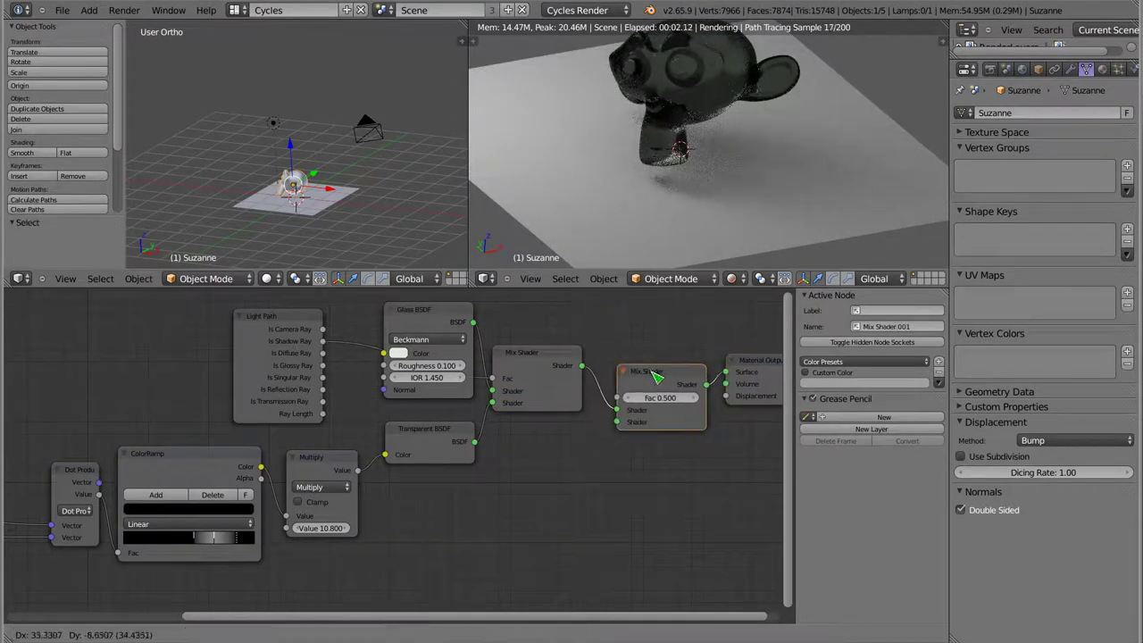
pyautogui.click(655, 376)
# - Add a blue Diffuse BSDF to the second Mix Shader, its Fac driven by Is Diffuse Ray
pyautogui.hotkey('shift', 'a')
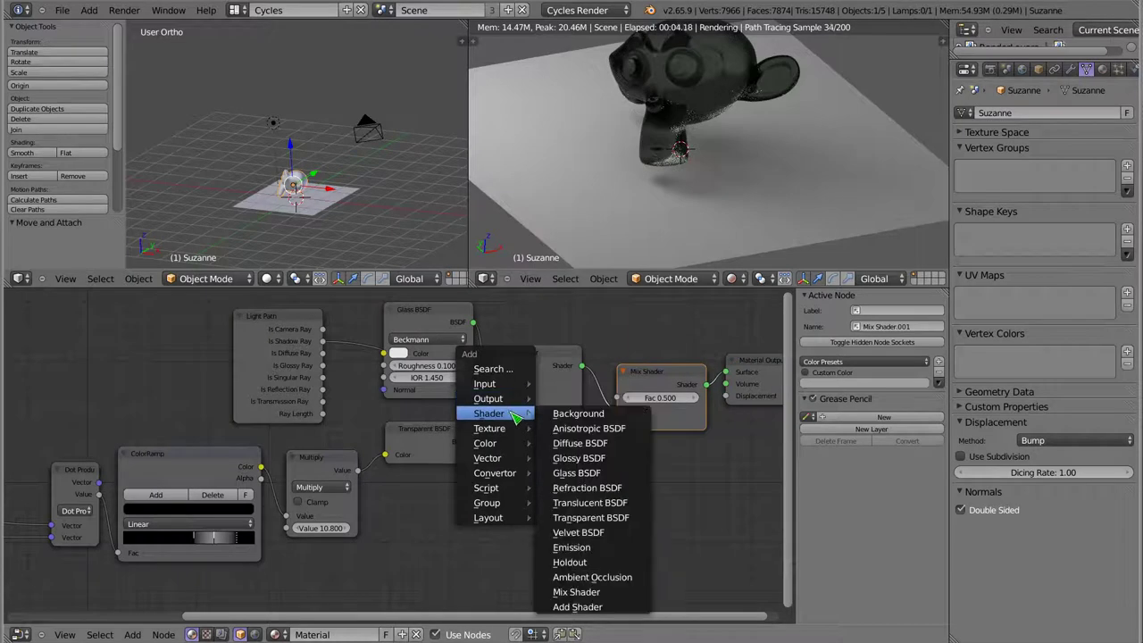
pyautogui.moveTo(489, 413)
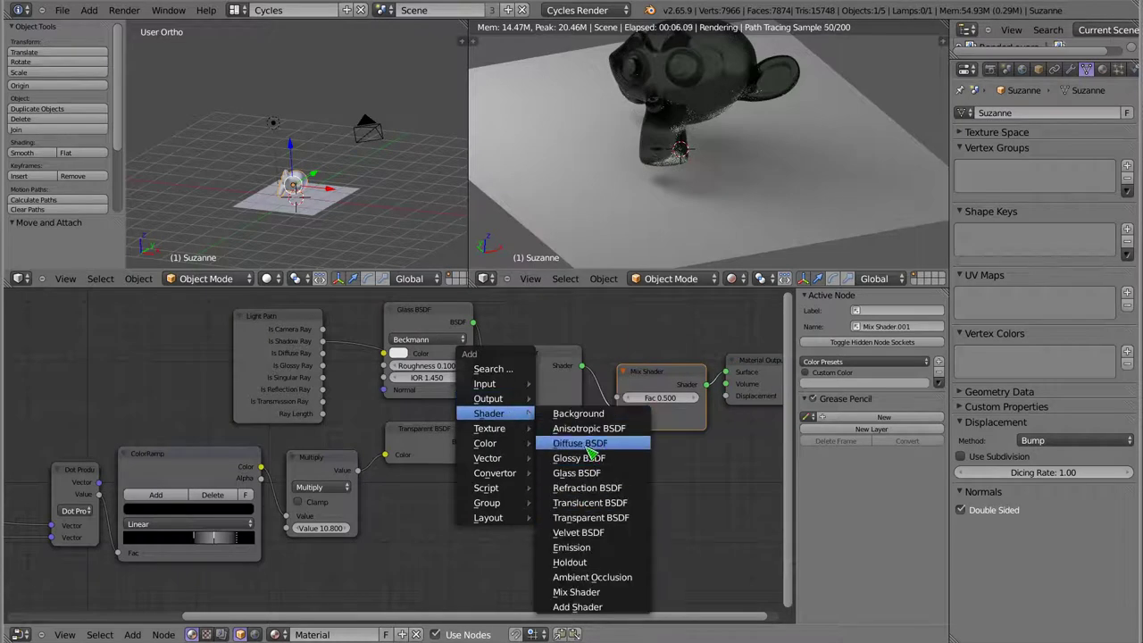
pyautogui.click(584, 442)
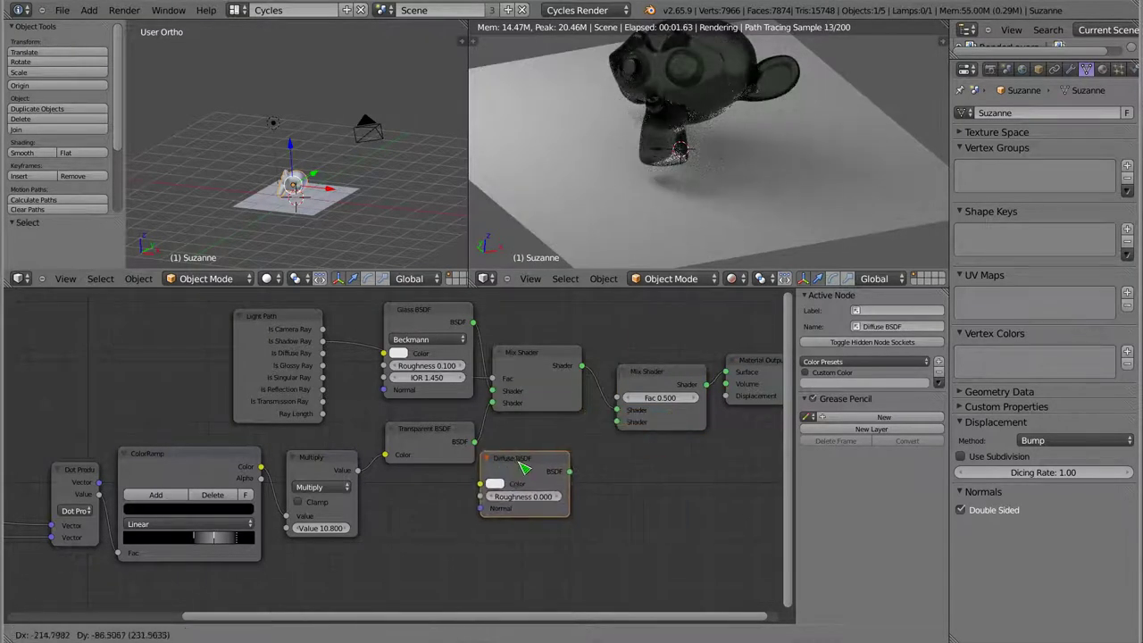
pyautogui.click(541, 486)
pyautogui.moveTo(581, 488); pyautogui.dragTo(616, 421)
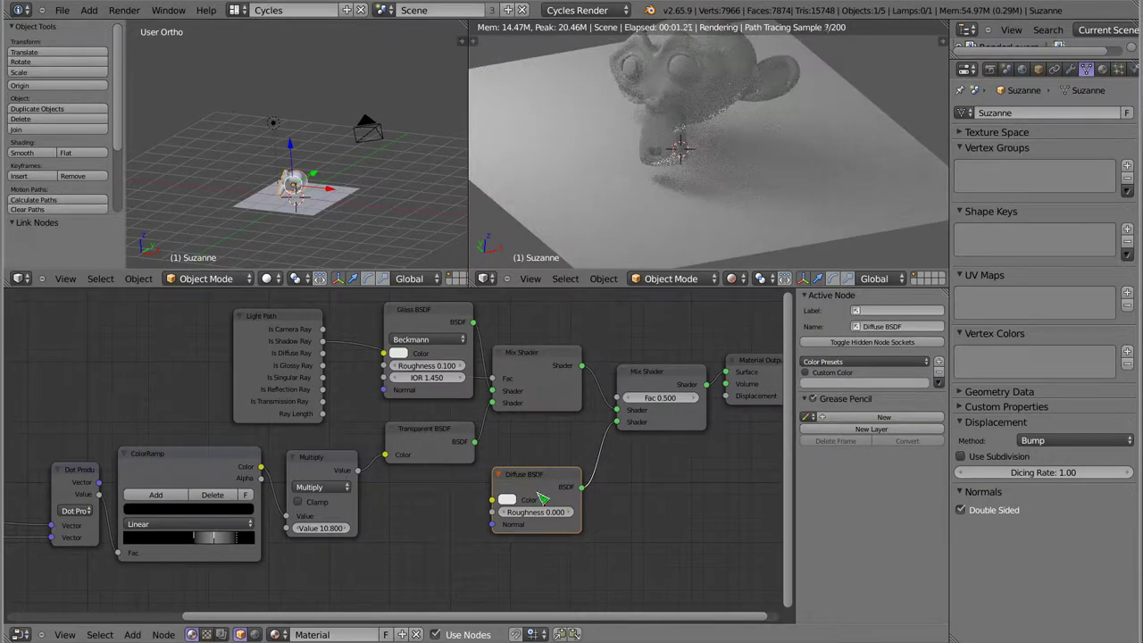
pyautogui.moveTo(322, 353); pyautogui.dragTo(616, 397)
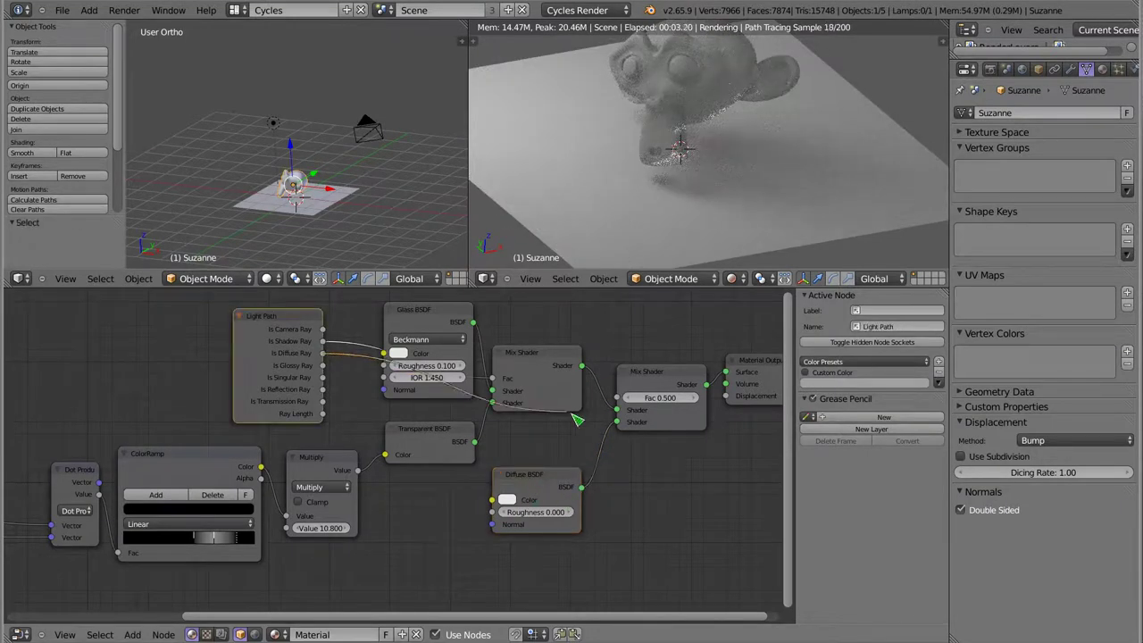
pyautogui.click(506, 499)
pyautogui.moveTo(550, 378)
pyautogui.mouseDown()
pyautogui.moveTo(546, 365)
pyautogui.moveTo(578, 351)
pyautogui.mouseUp()
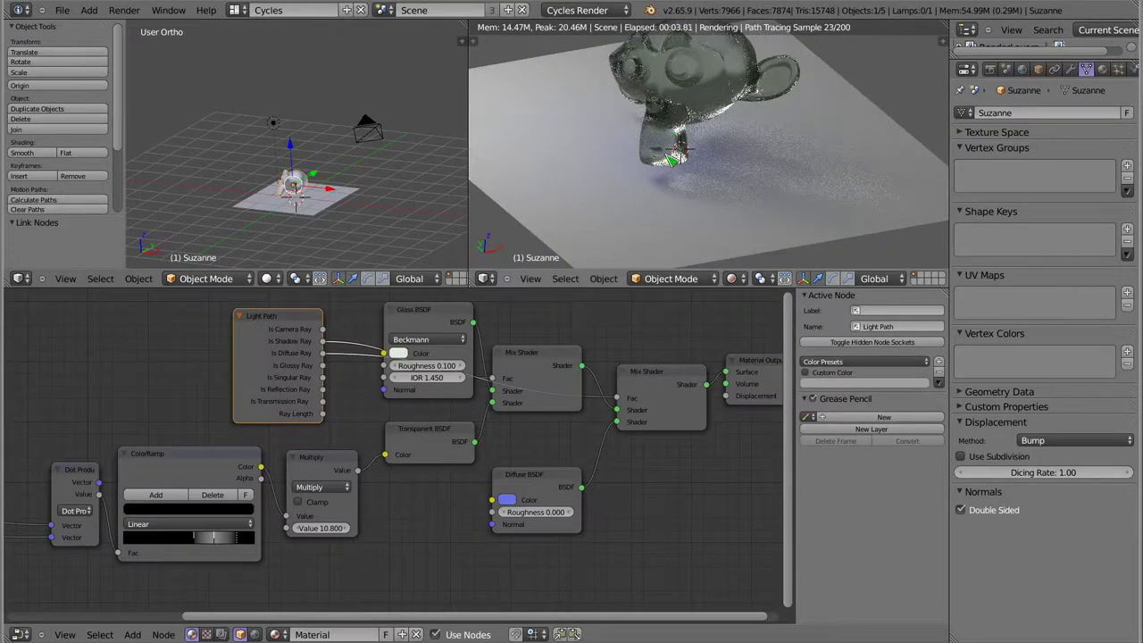
# - Orbit the render to a wider angle and move the Material Output node further right
pyautogui.moveTo(672, 161); pyautogui.dragTo(688, 109, button='middle')
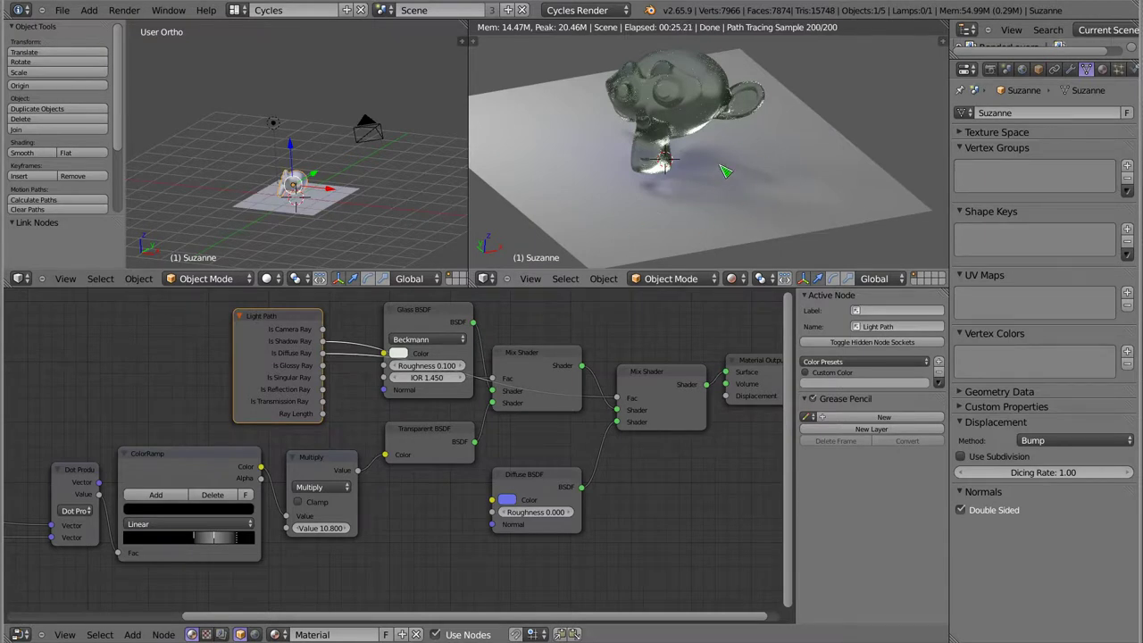
pyautogui.moveTo(627, 331); pyautogui.dragTo(599, 332, button='middle')
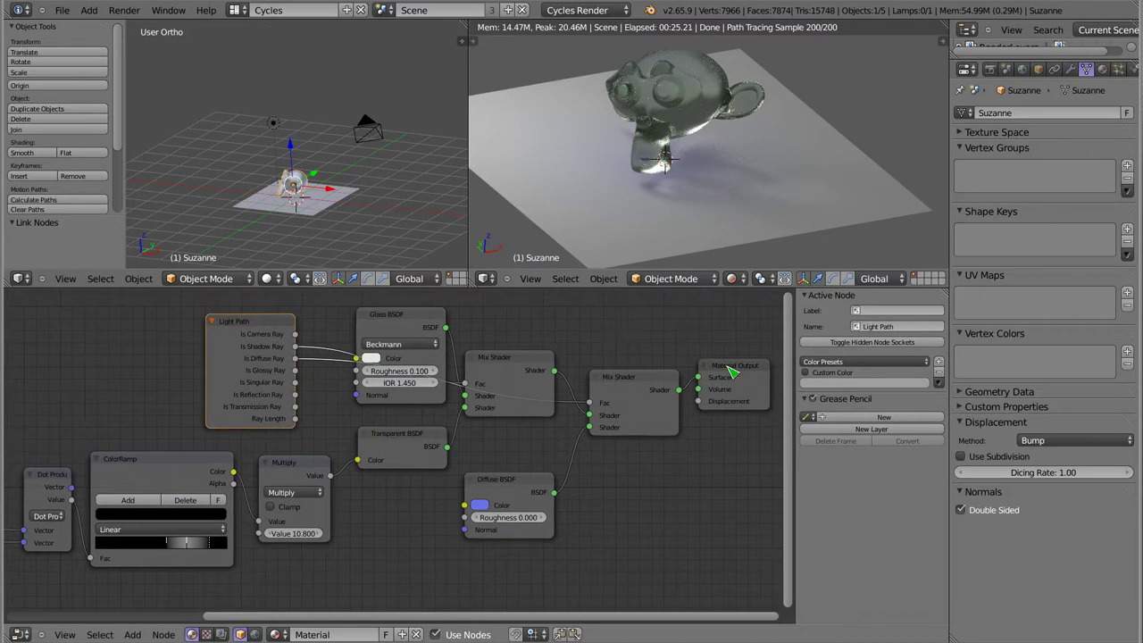
pyautogui.moveTo(730, 369); pyautogui.dragTo(753, 388)
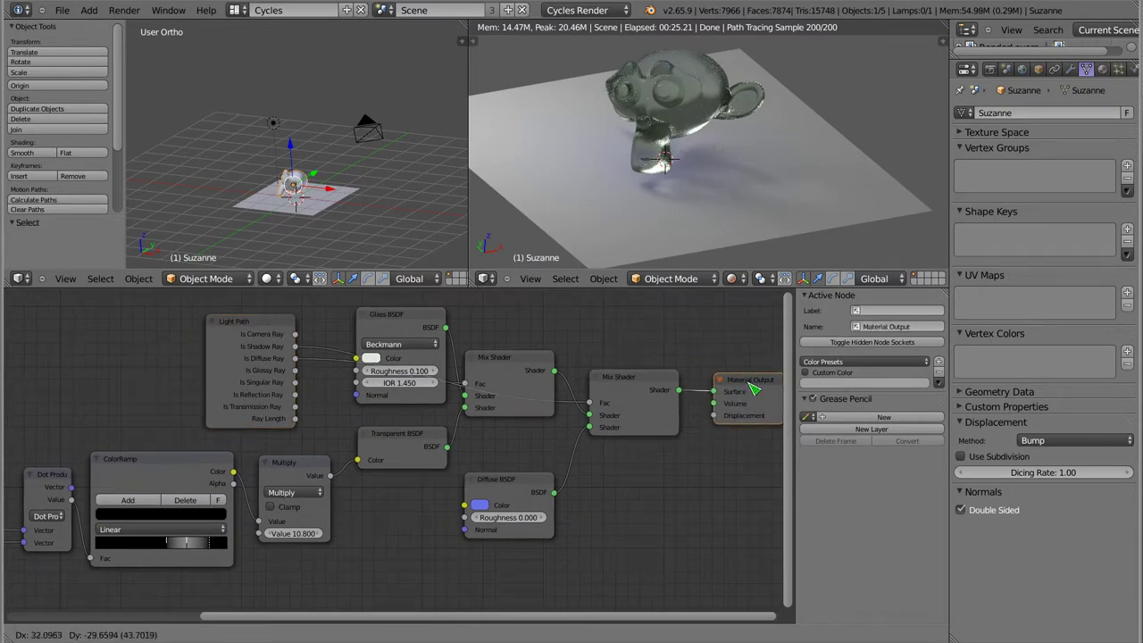
pyautogui.moveTo(330, 431)
pyautogui.mouseDown(button='middle')
pyautogui.moveTo(395, 401)
pyautogui.moveTo(384, 413)
pyautogui.mouseUp(button='middle')
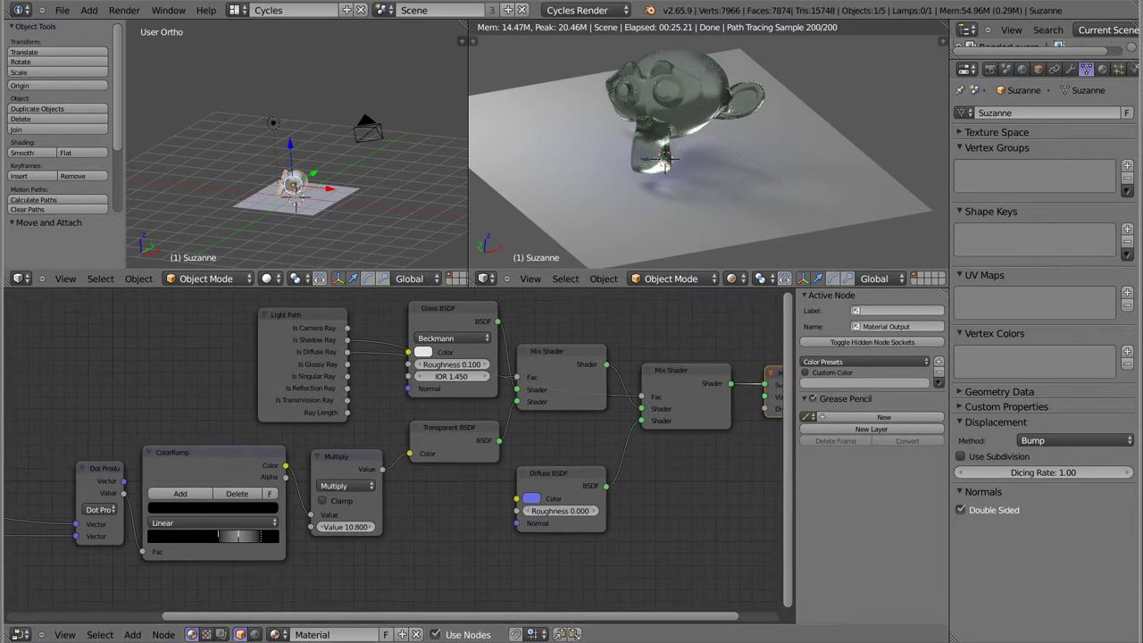